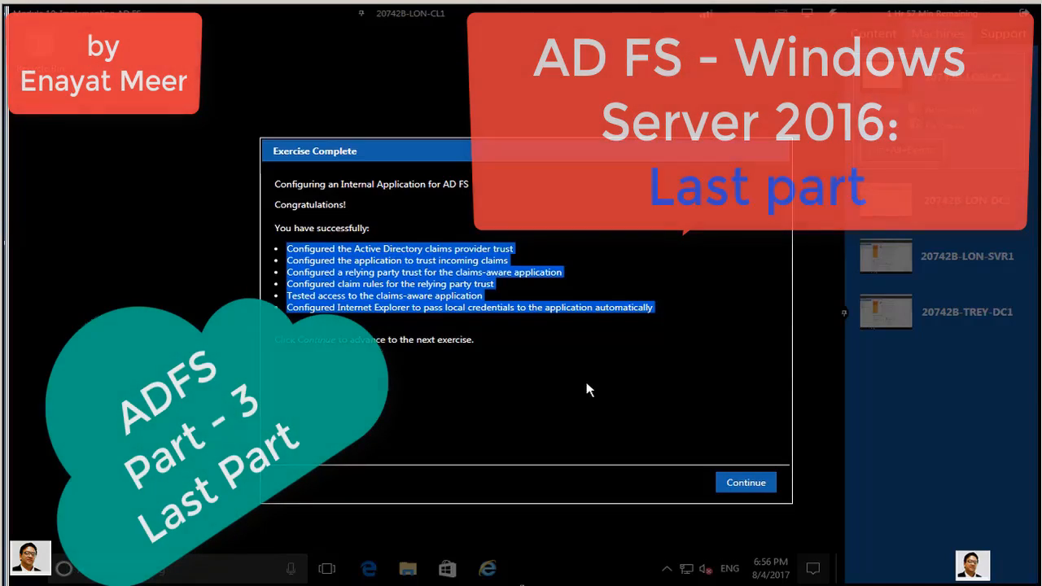
Step: Dismiss the Exercise Complete dialog and the 'Configuring AD FS for Federated Business Partners - Part 1' briefing
left_click(586, 383)
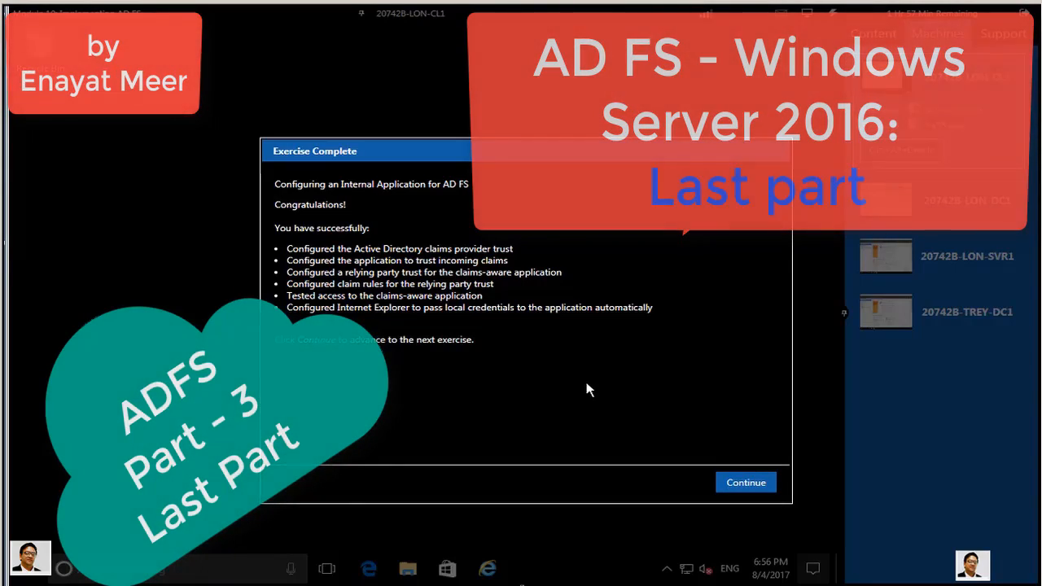
left_click(742, 482)
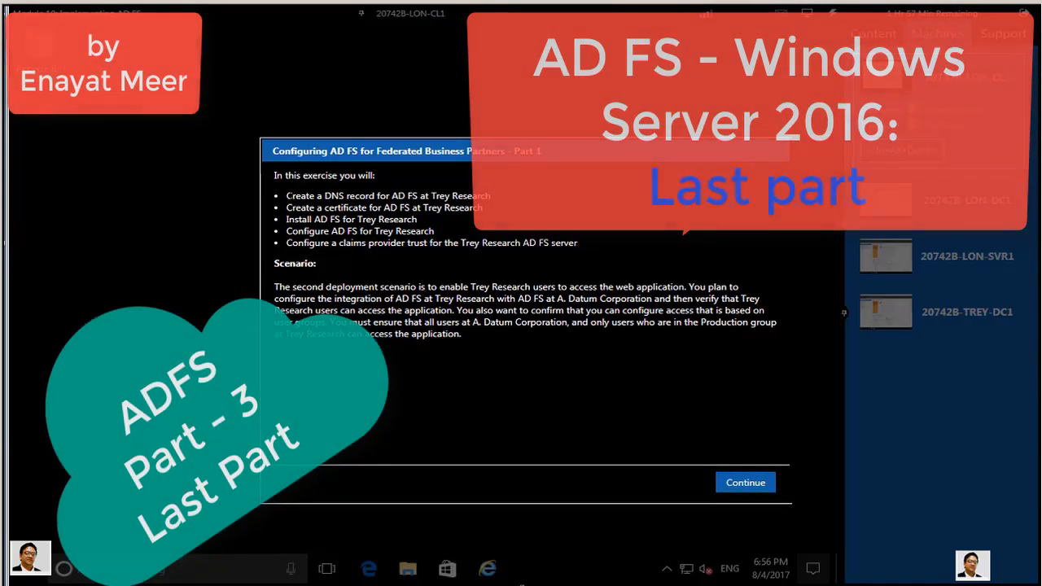
left_click_drag(285, 195, 663, 266)
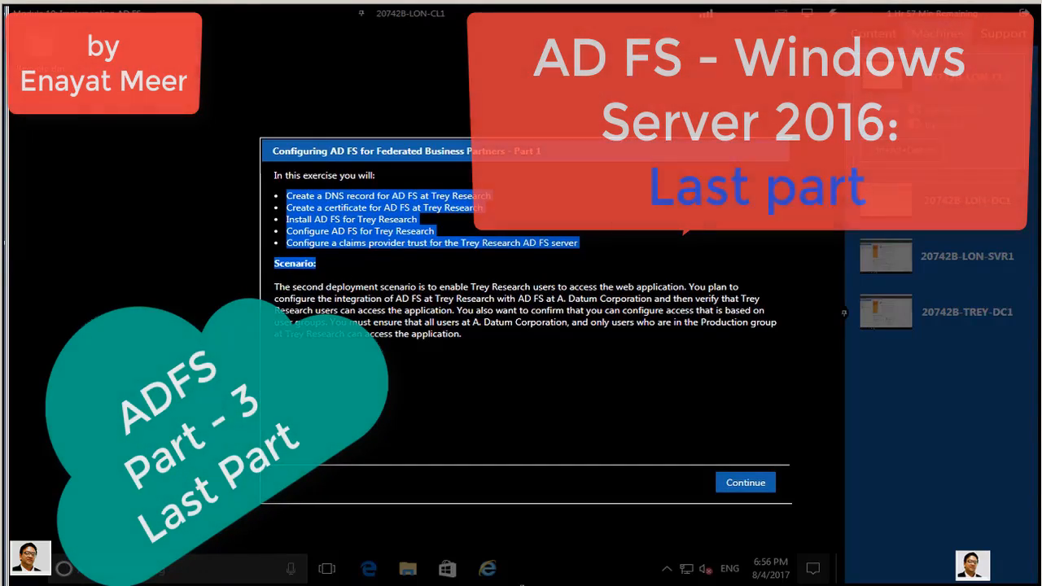
left_click_drag(274, 287, 461, 335)
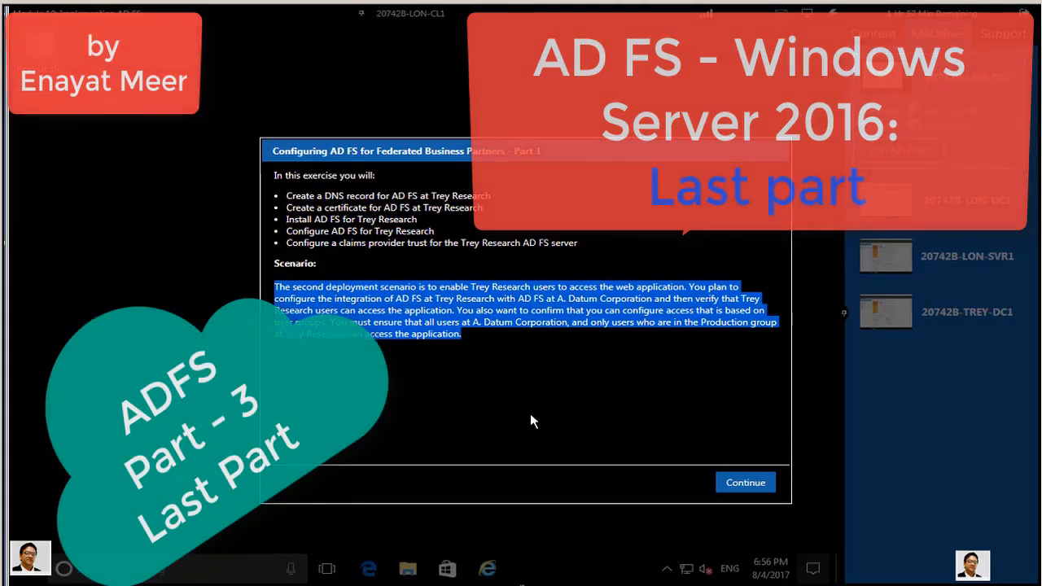
left_click(529, 415)
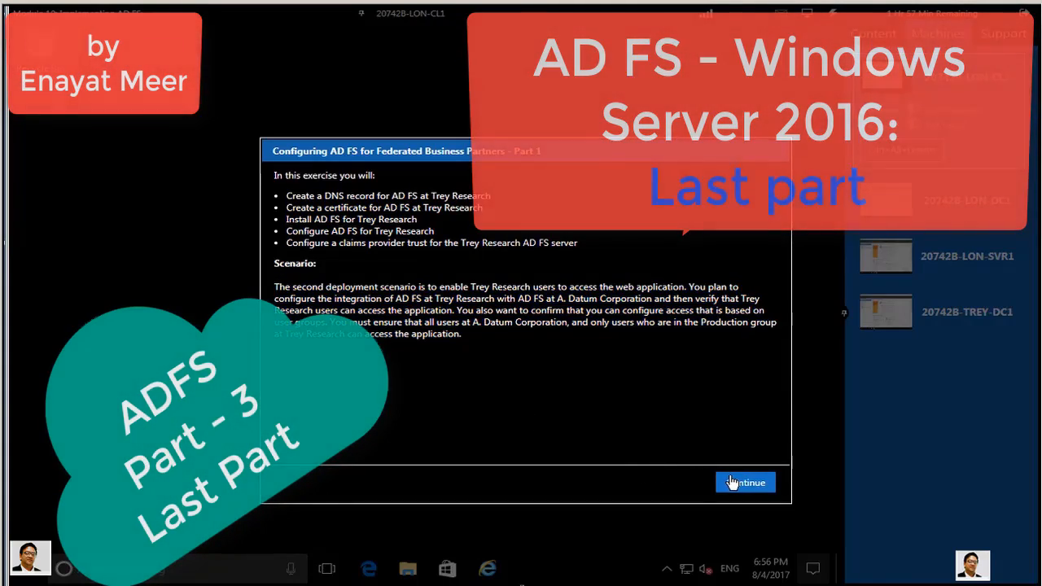
left_click(736, 483)
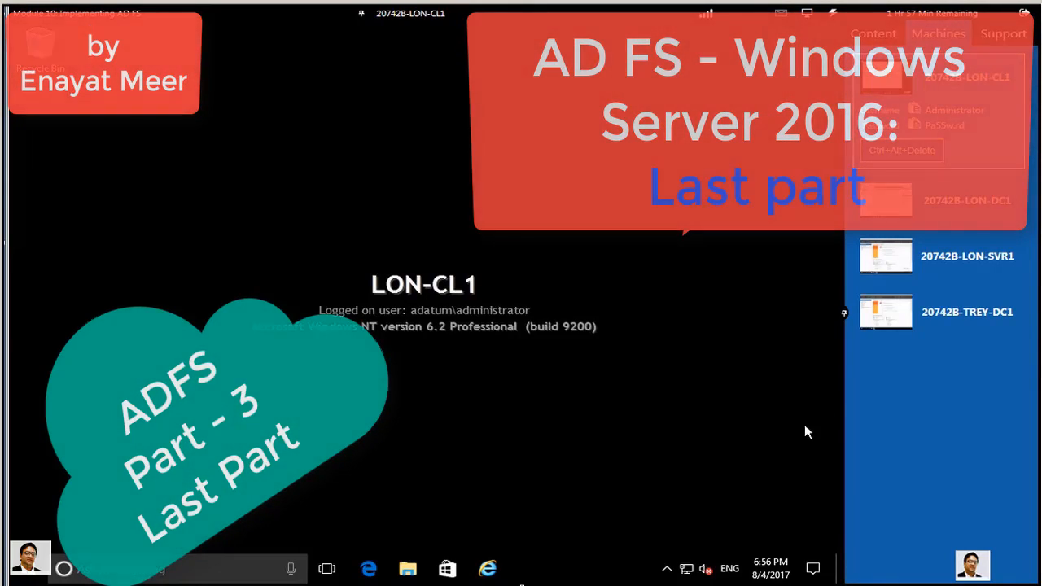
Step: Switch to 20742B-TREY-DC1 and log on with Ctrl+Alt+Delete and the pasted administrator password
left_click(890, 321)
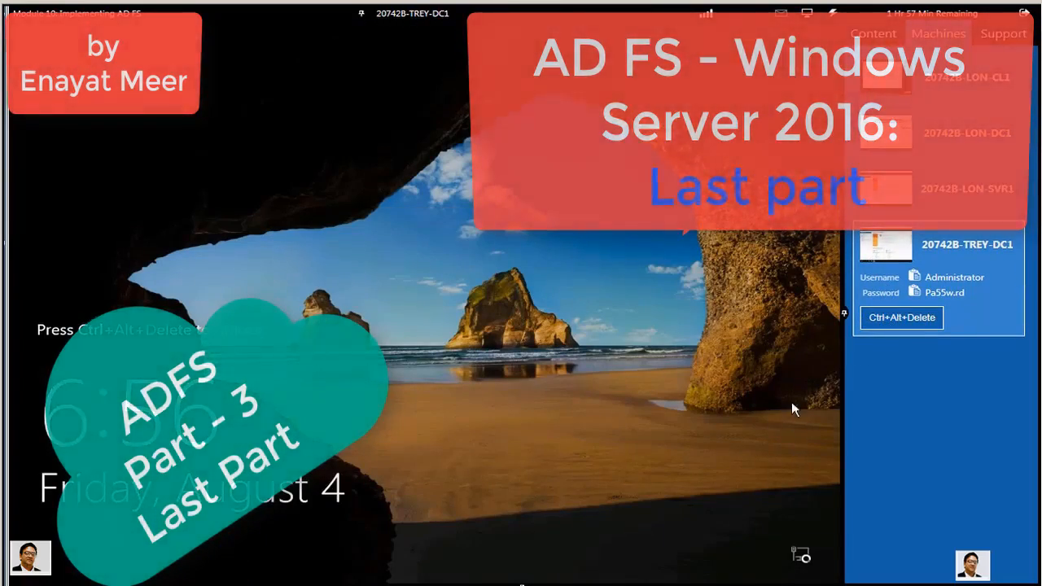
left_click(832, 13)
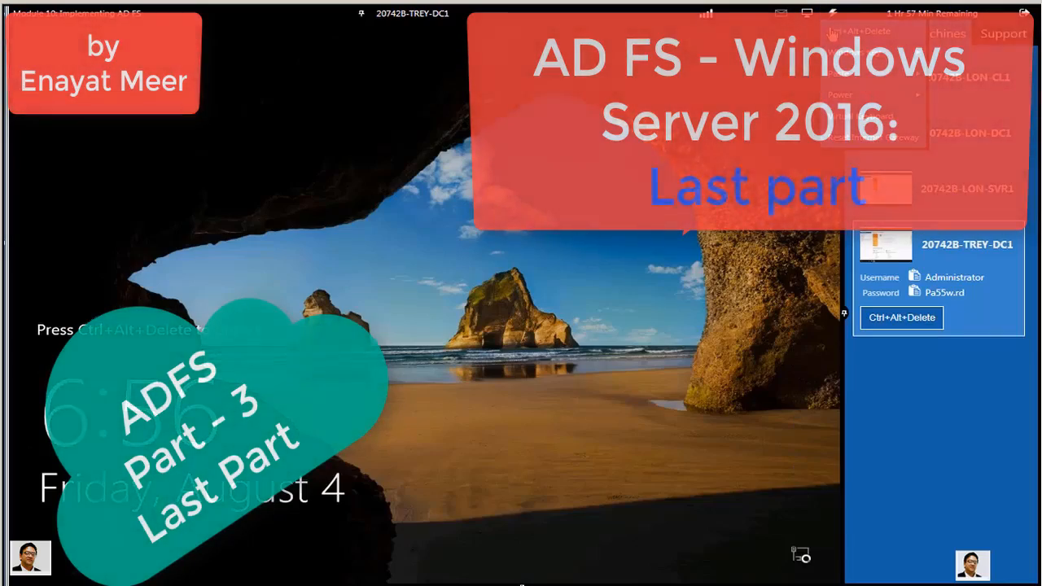
left_click(861, 35)
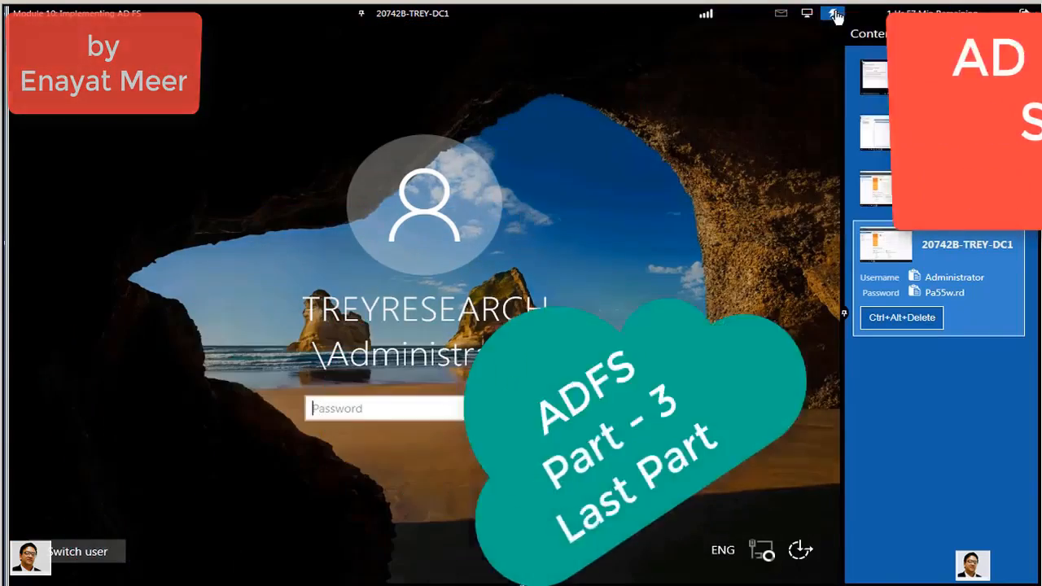
left_click(832, 14)
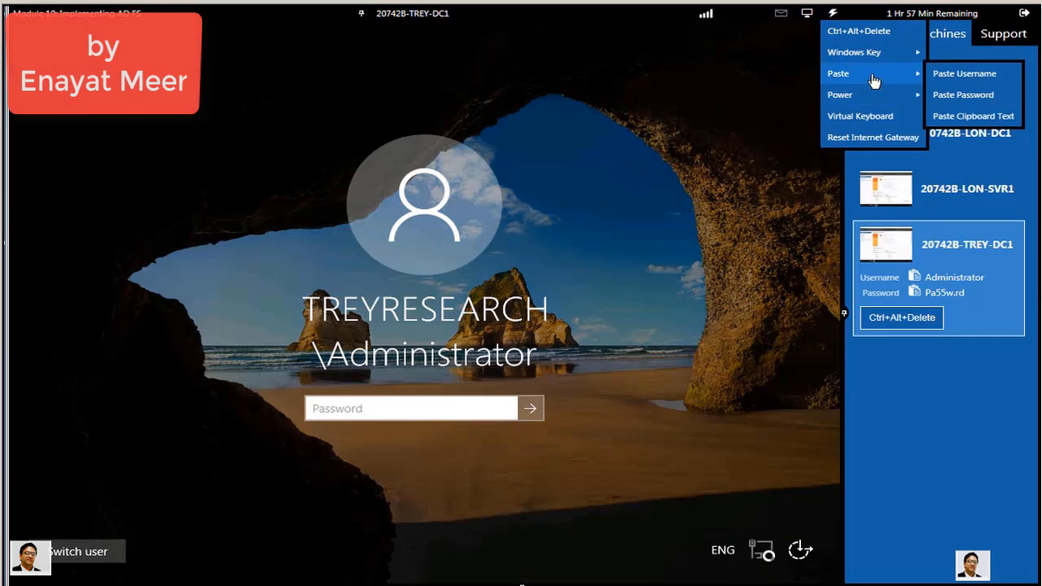
mouse_move(871, 95)
mouse_move(879, 73)
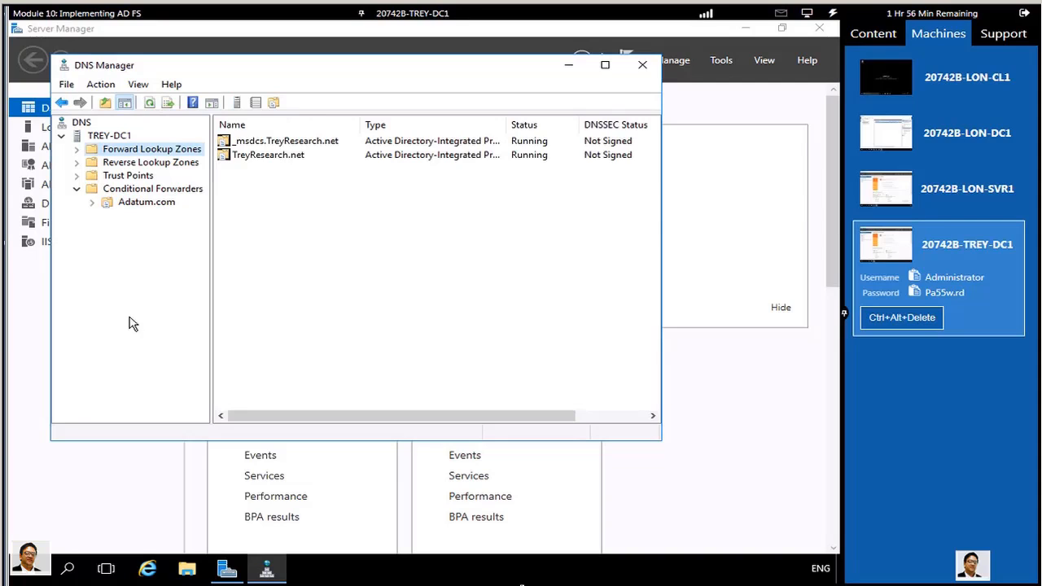
Step: Create a new host record named adfs with IP 172.16.10.10 in the TreyResearch.net zone
left_click(77, 149)
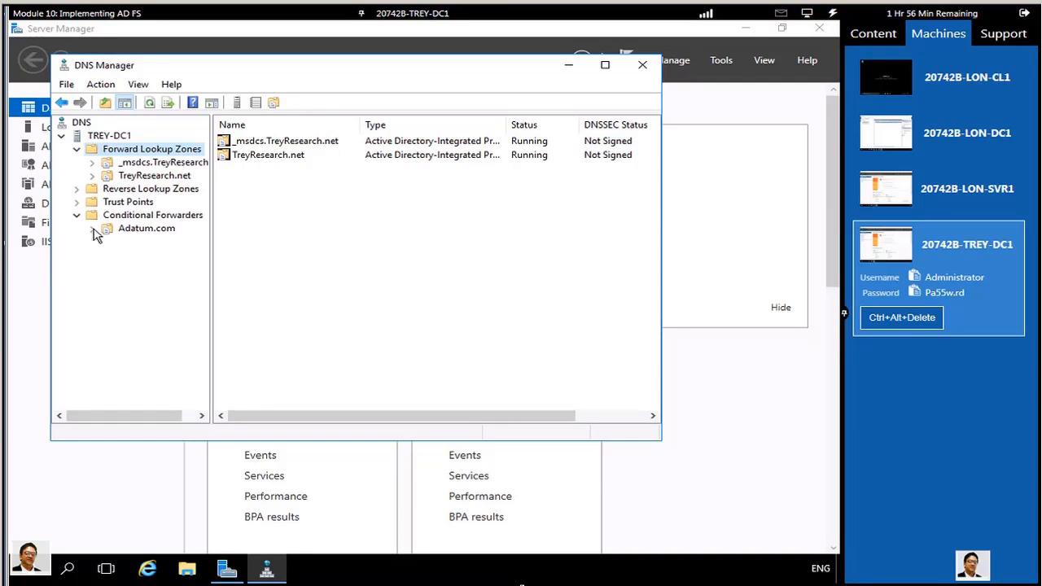
left_click(141, 178)
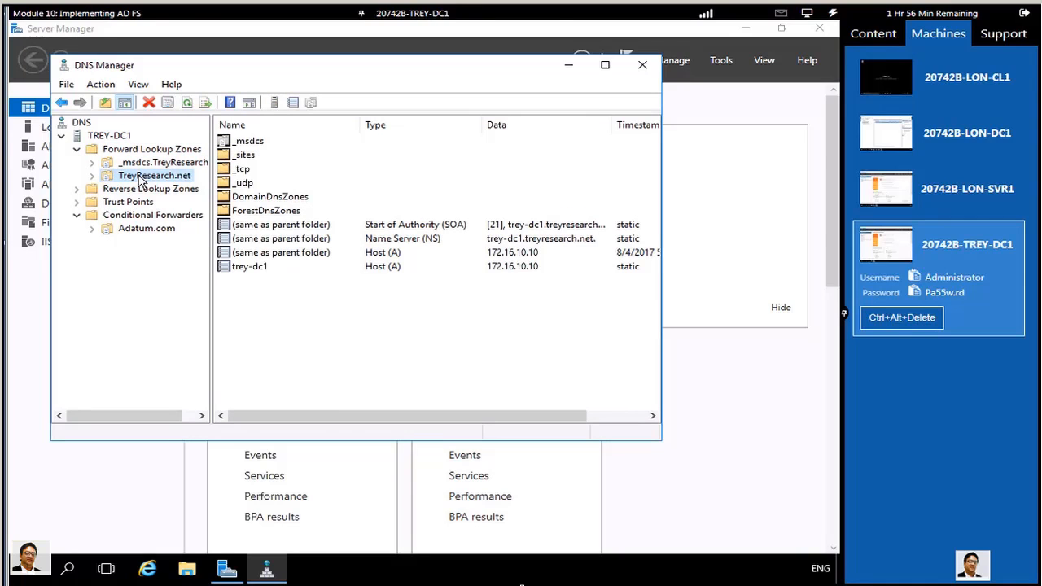
right_click(140, 179)
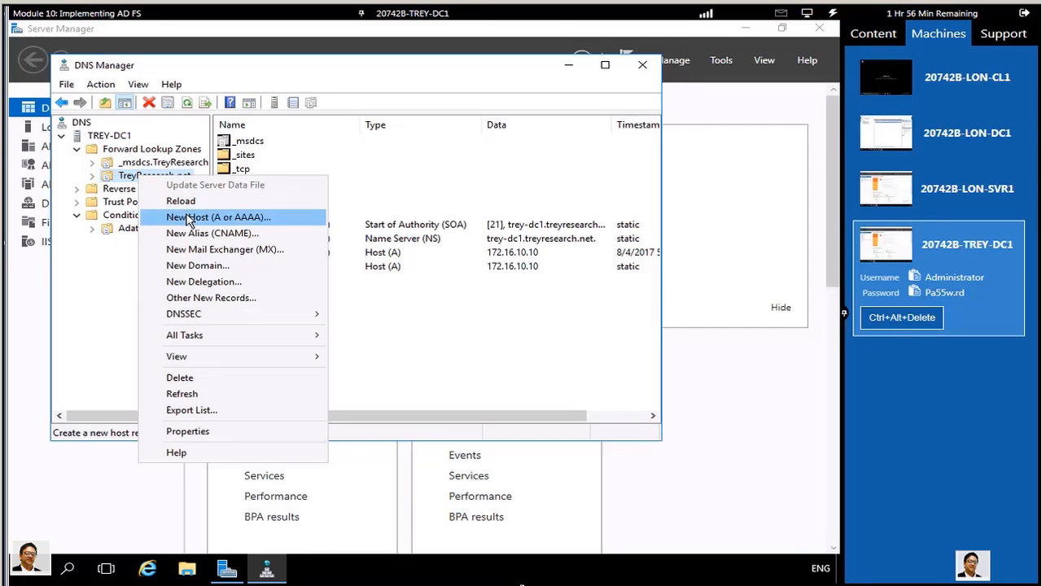
left_click(221, 216)
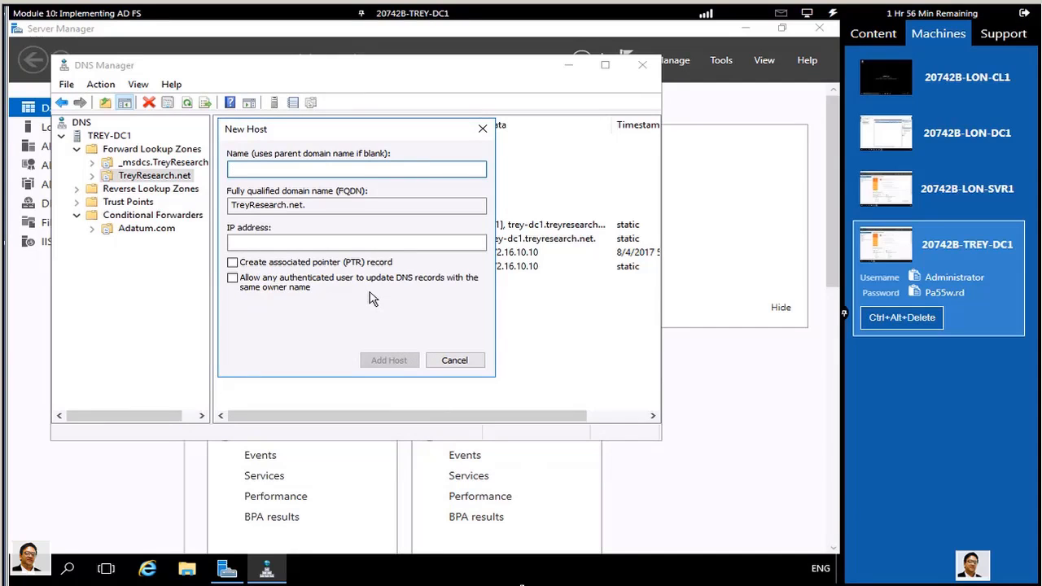
type("adfs")
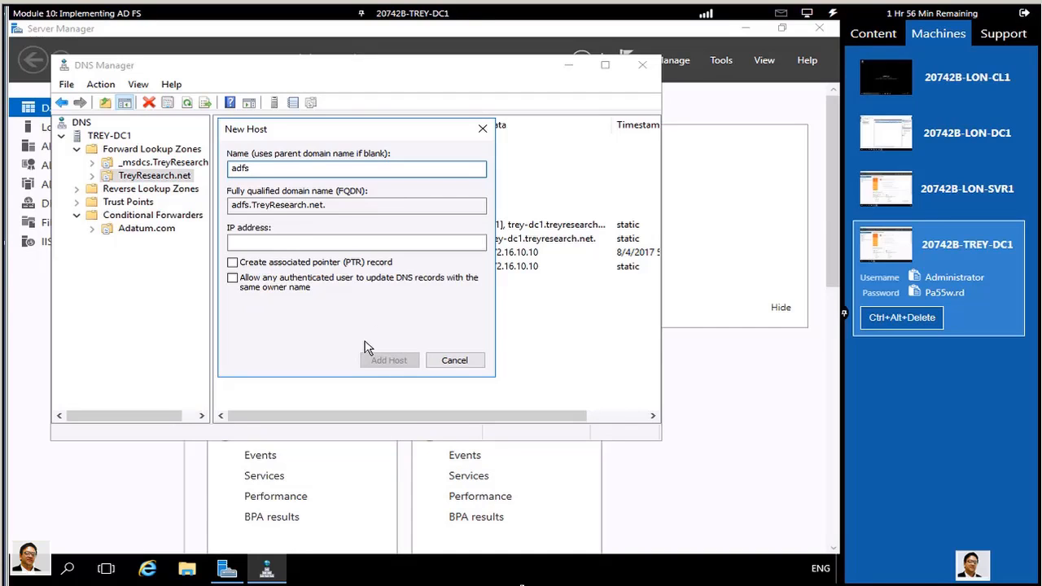
left_click(294, 244)
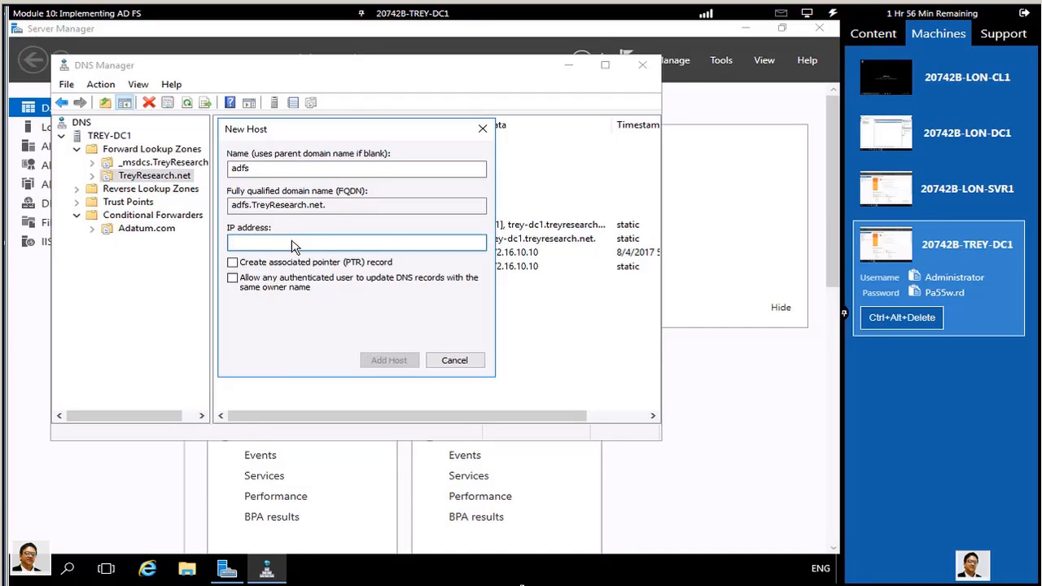
type("172.16.10.10")
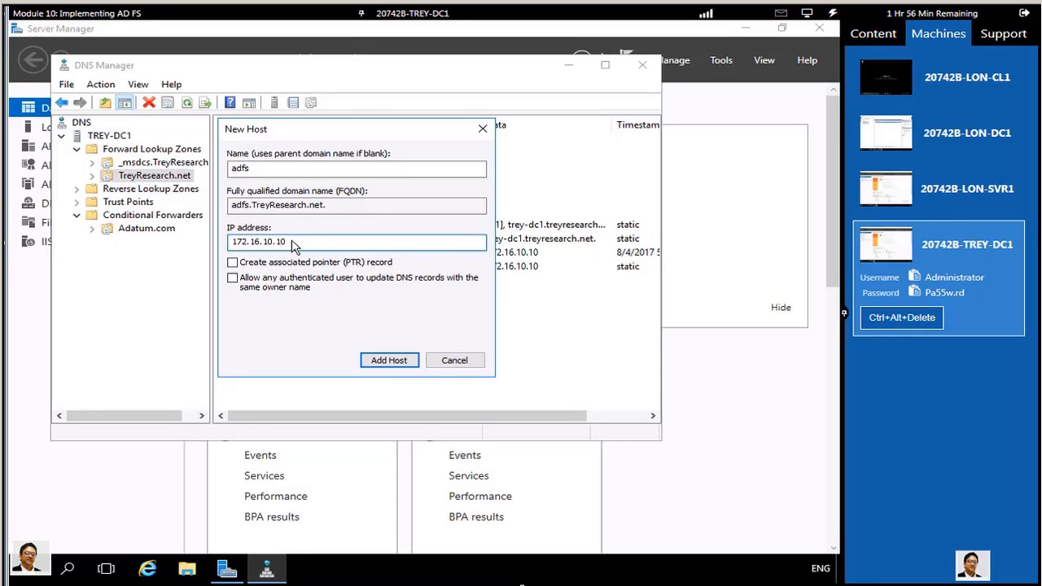
left_click(396, 363)
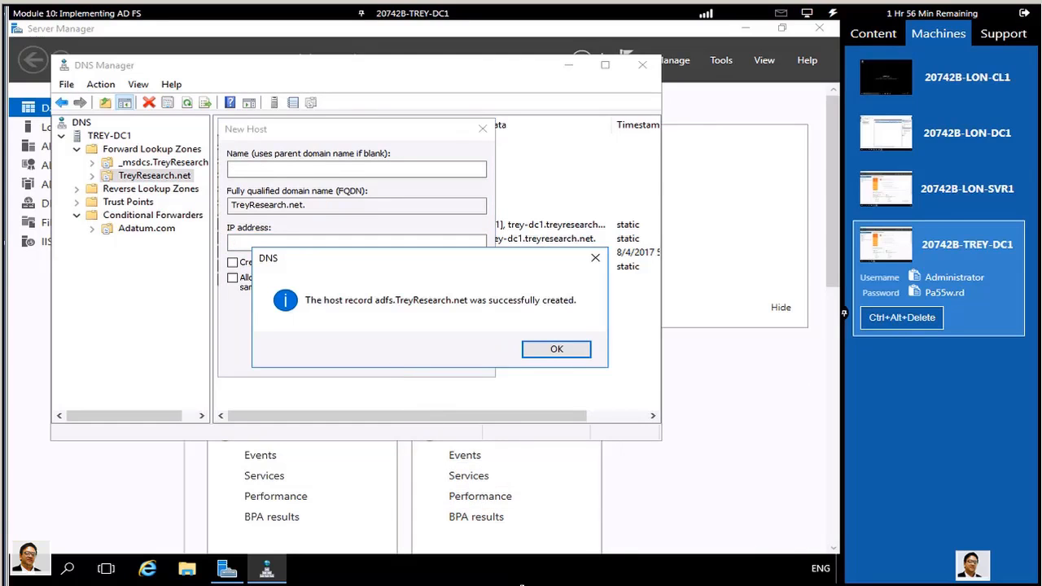
Step: Confirm the record was created, finish adding hosts, and close DNS Manager
left_click(557, 350)
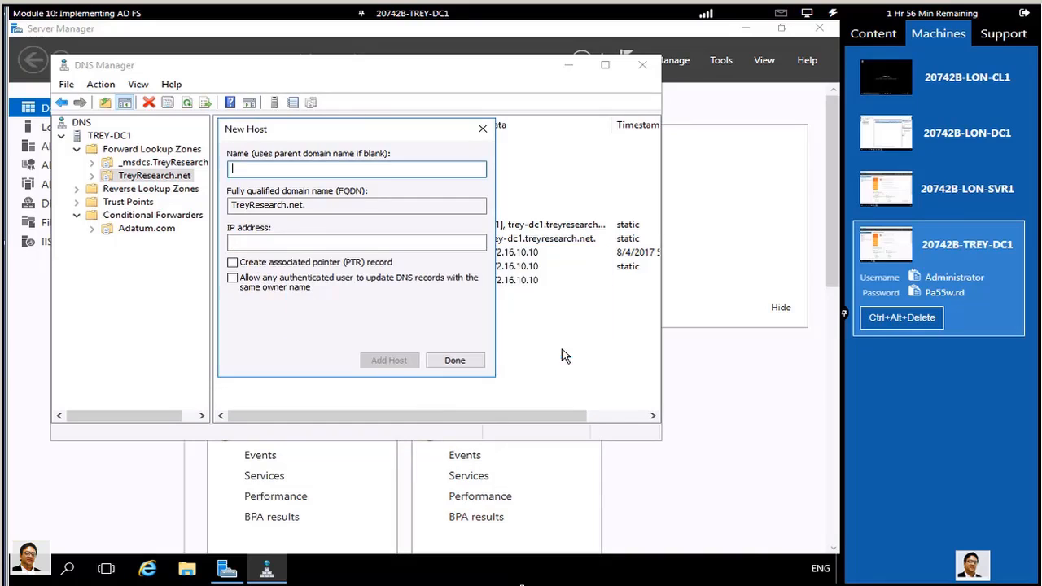
left_click(468, 362)
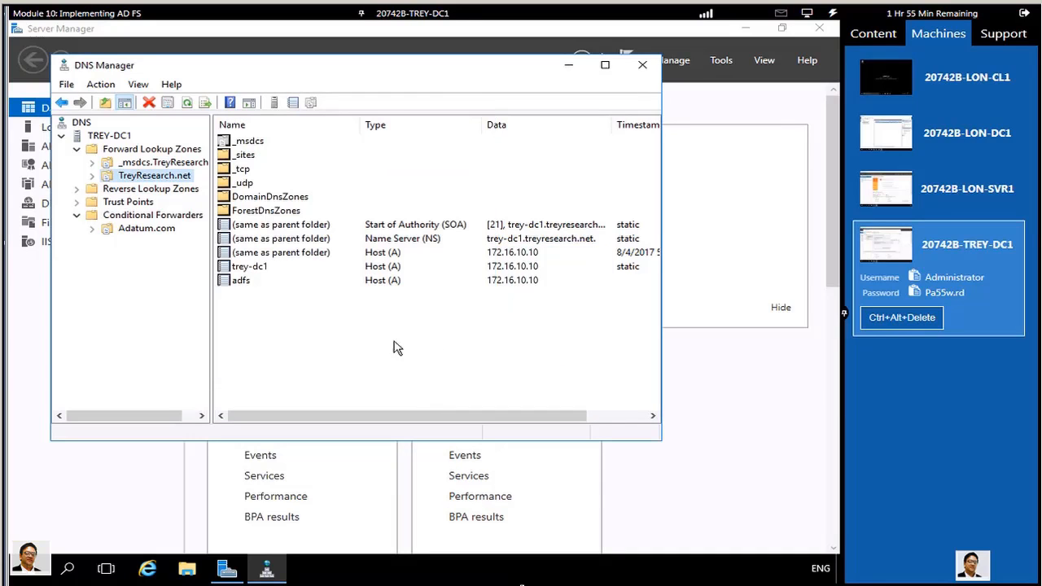
left_click(642, 65)
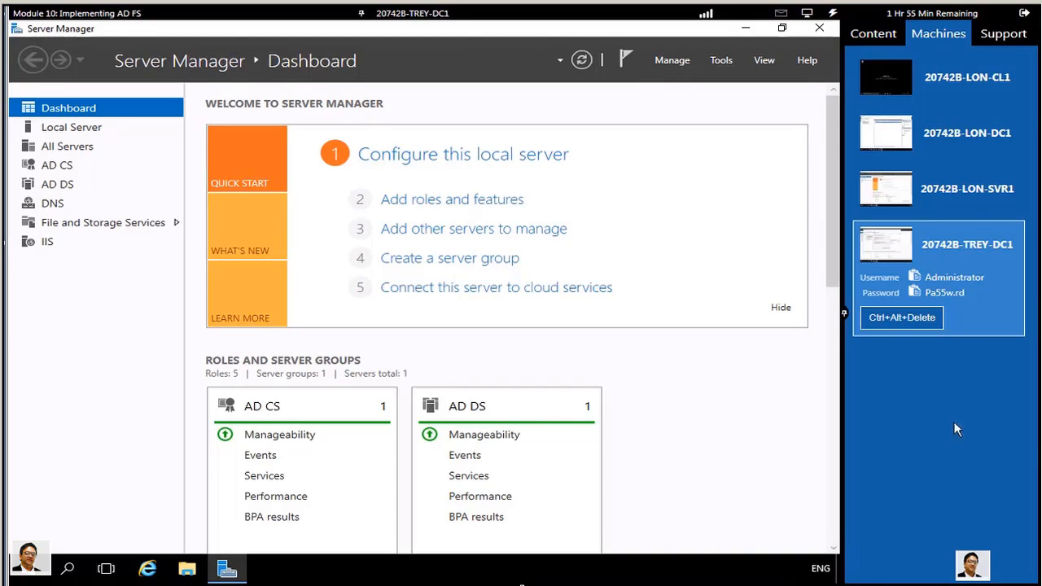
Step: Launch IIS Manager maximized and open Server Certificates for the TREY-DC1 server
left_click(720, 60)
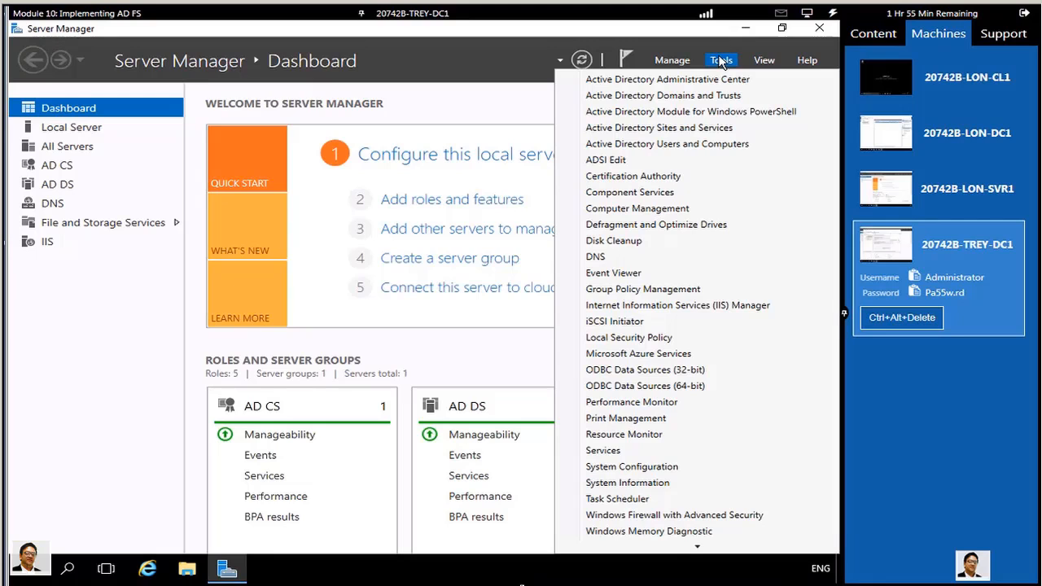
left_click(662, 304)
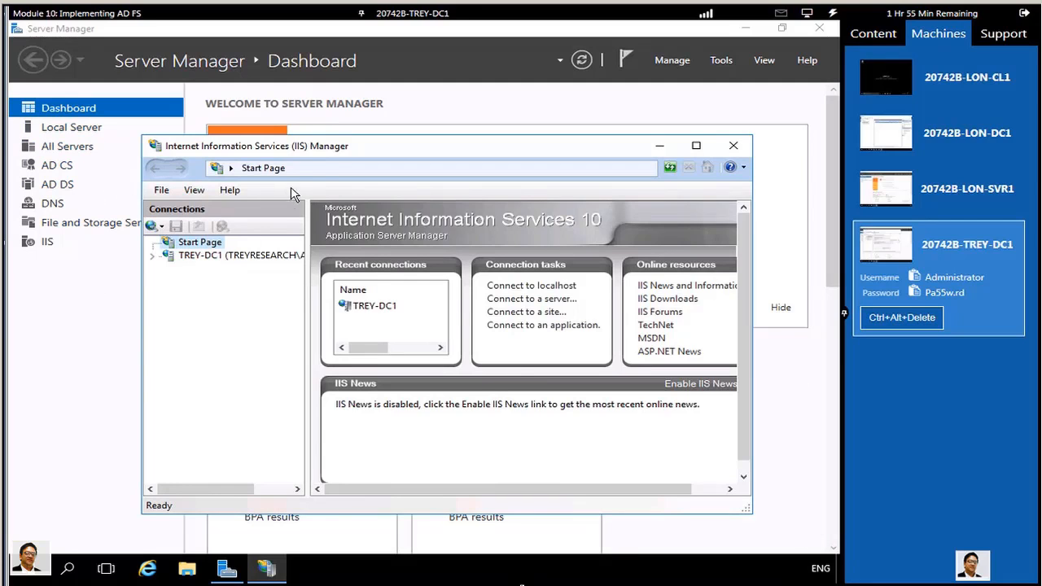
double_click(366, 147)
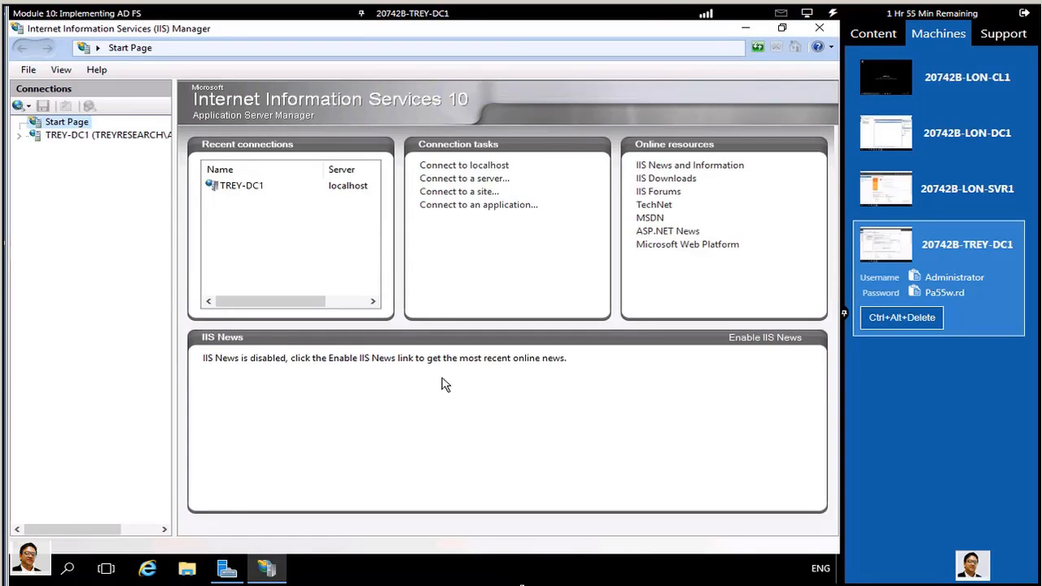
left_click(95, 137)
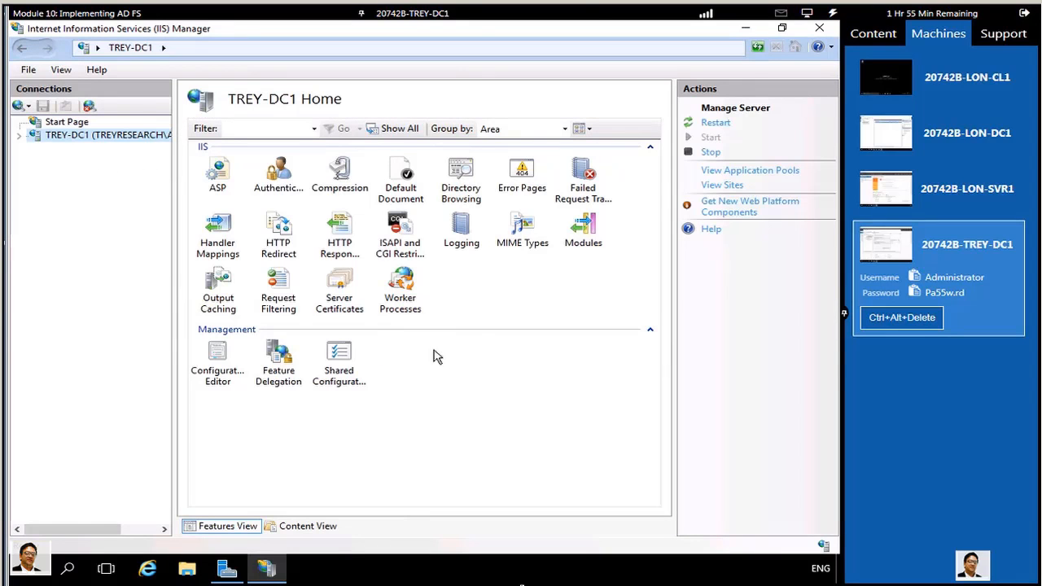
double_click(340, 285)
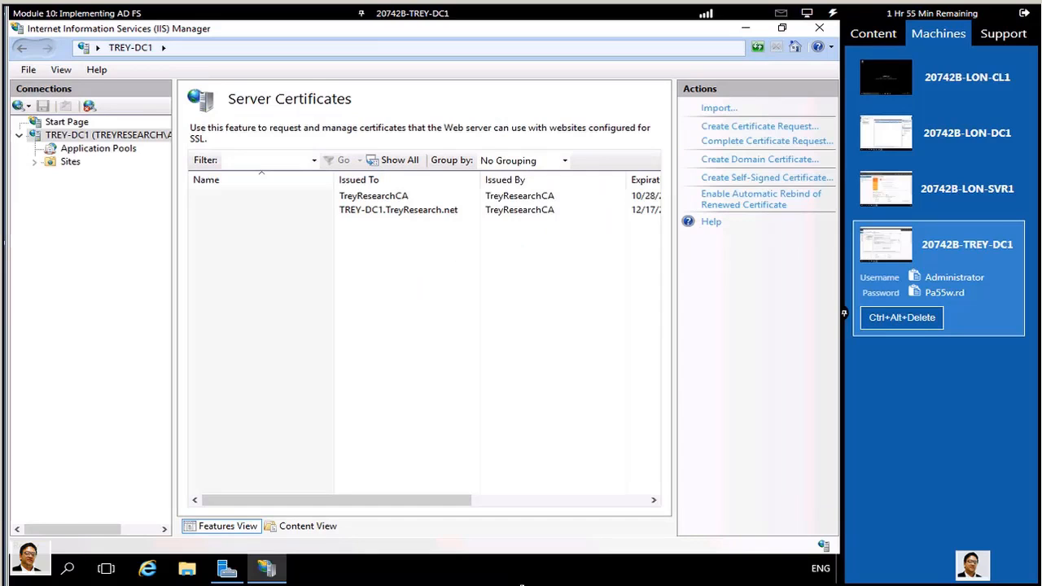
Step: Start a domain certificate with adfs.TreyResearch.net, Trey Research, IT, London and England
left_click(744, 162)
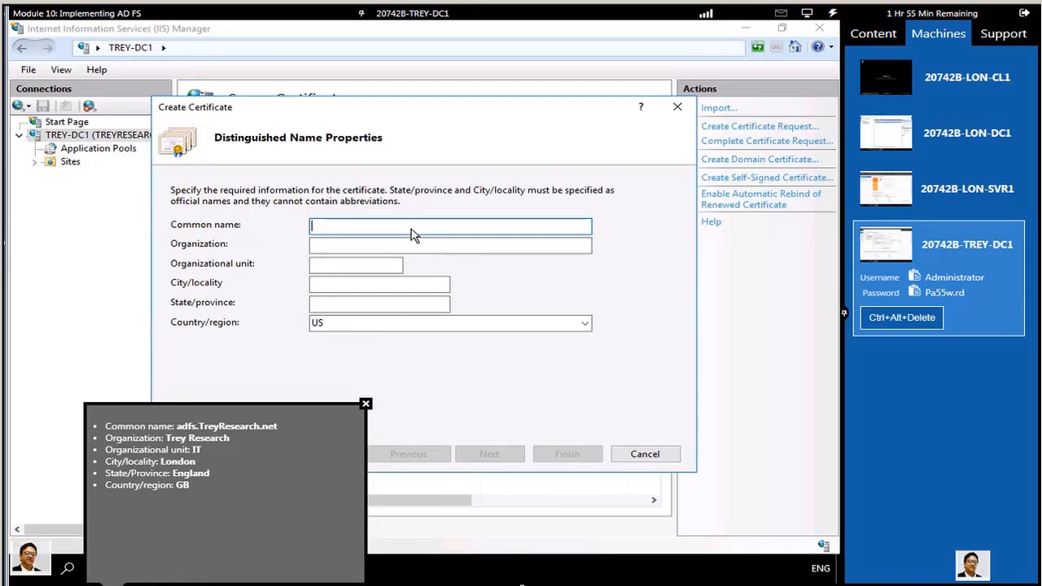
type("adfs.TreyREsear")
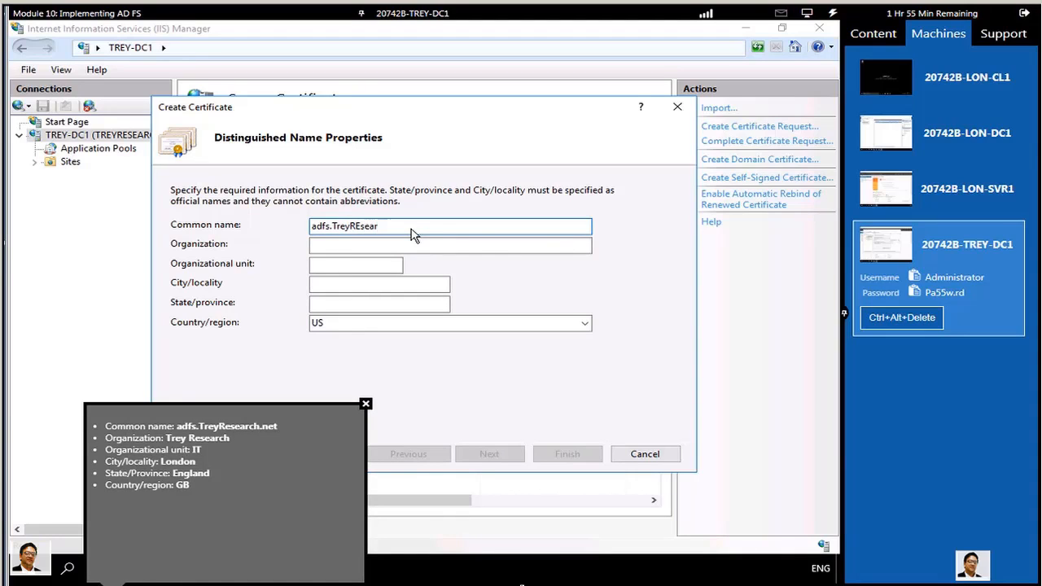
type("ch.net")
left_click(351, 248)
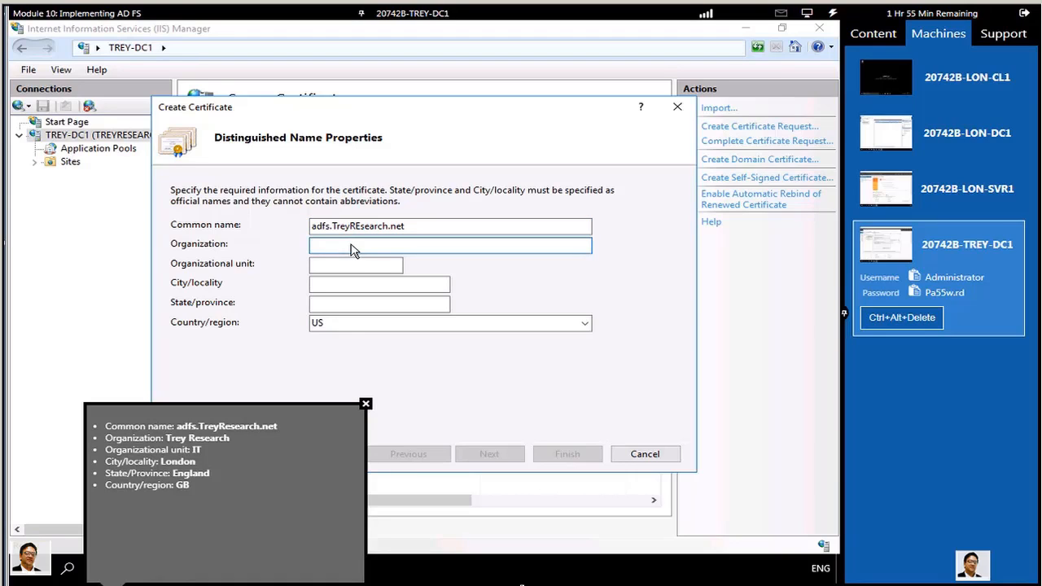
type("Trey Research")
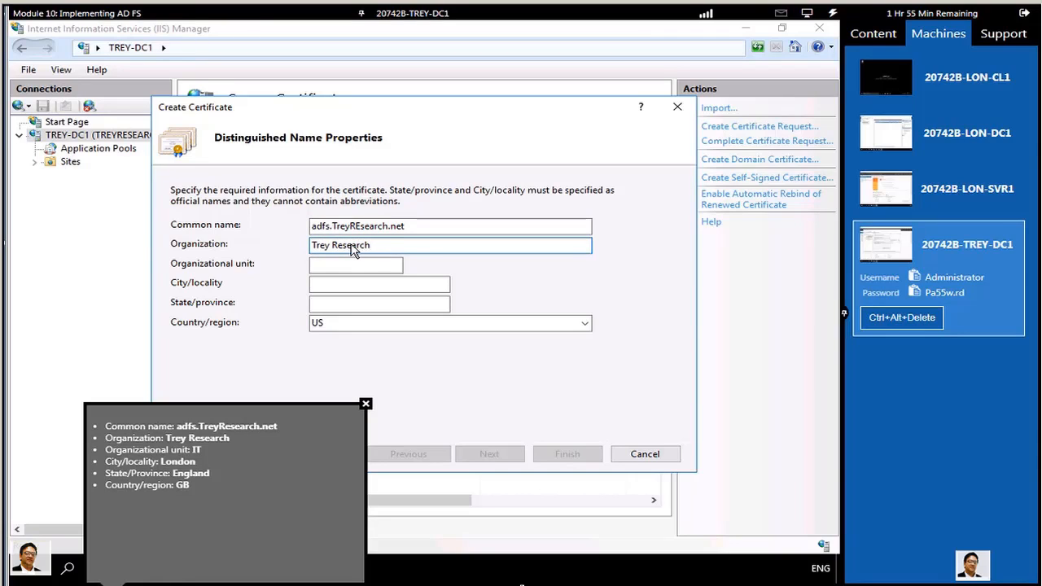
left_click(352, 270)
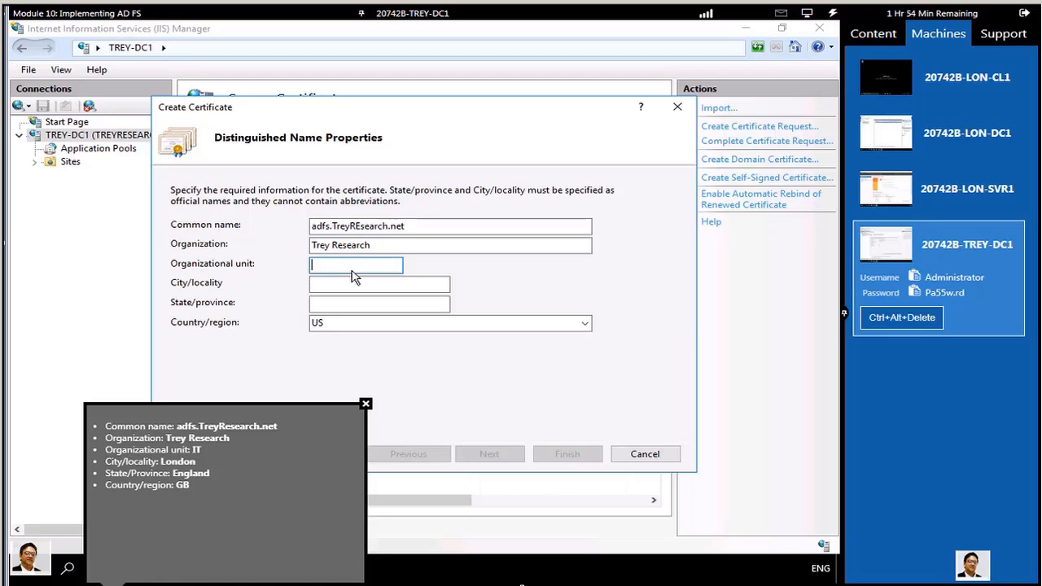
type("IT")
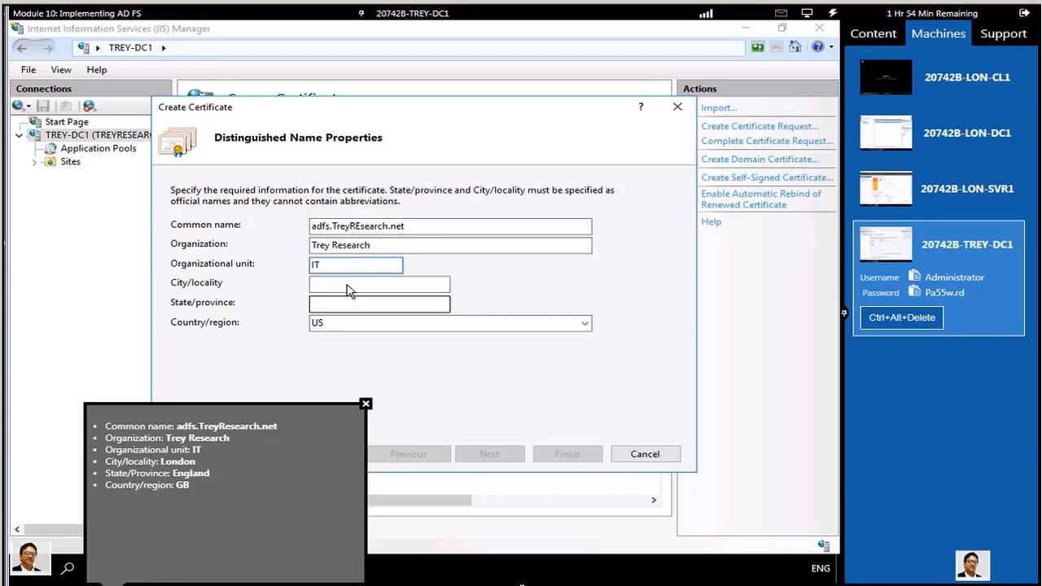
left_click(348, 286)
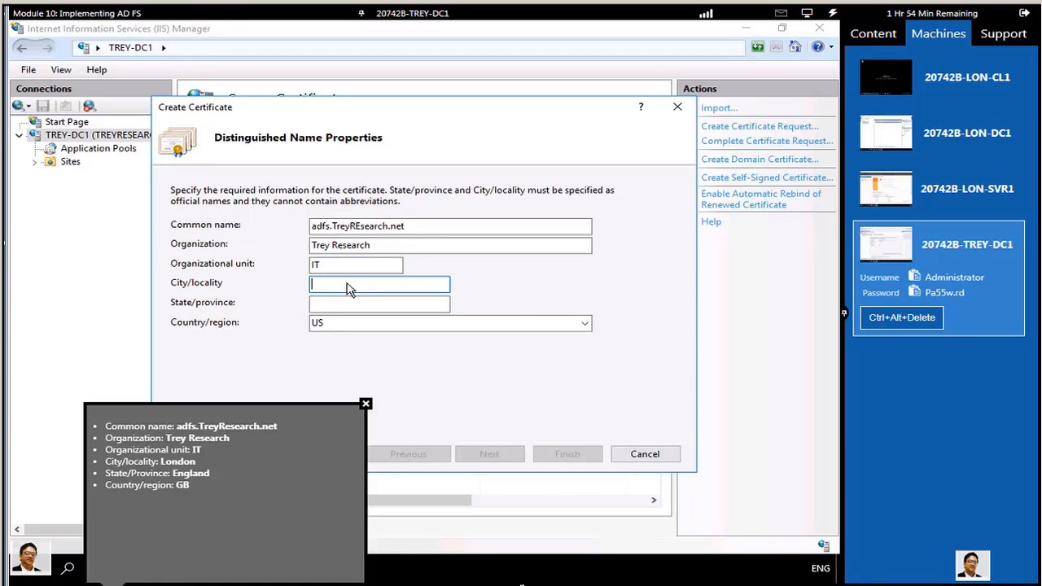
type("London")
left_click(411, 303)
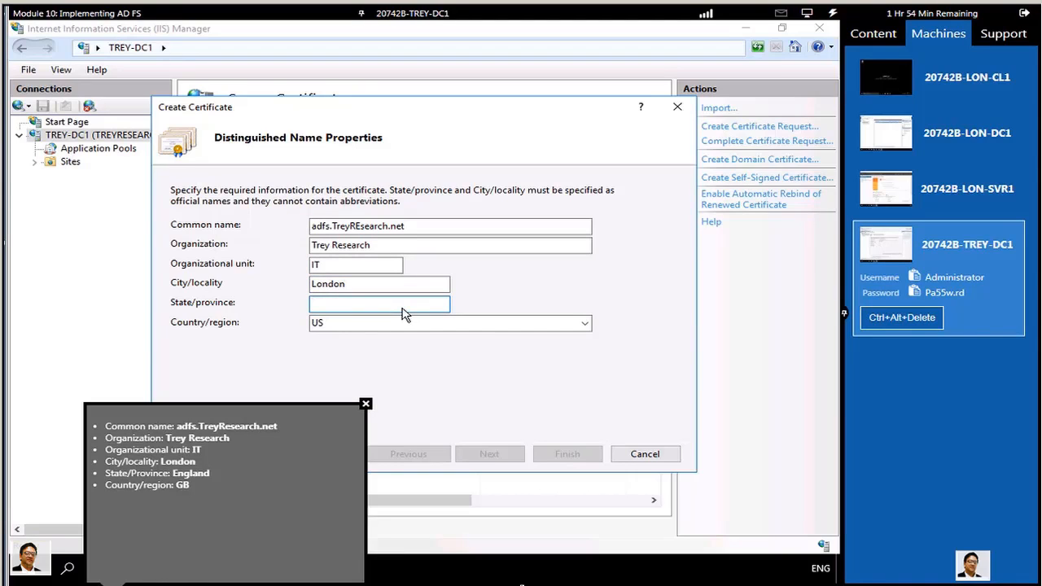
type("England")
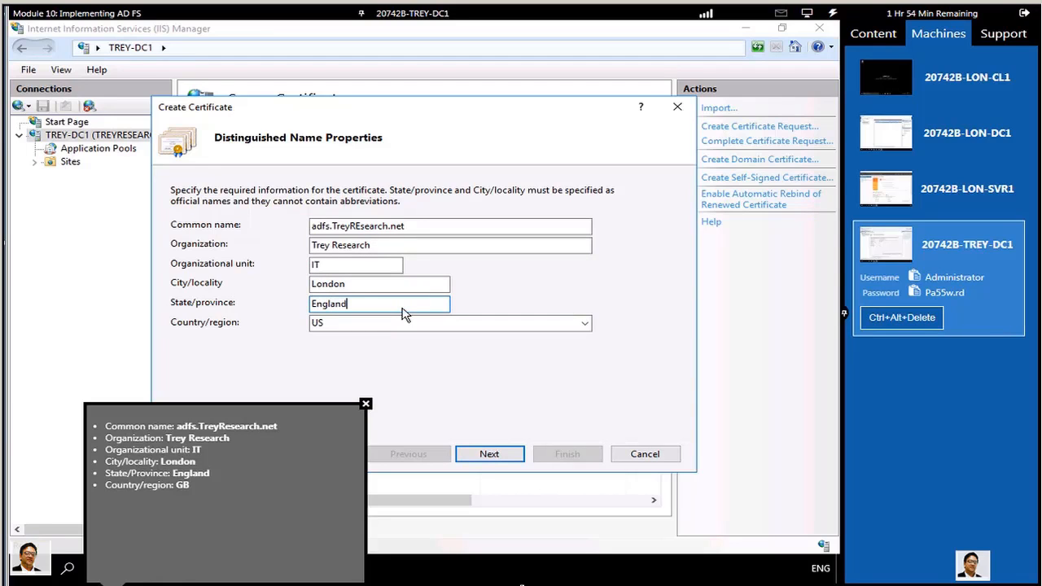
Step: Choose GB as country, fix the Common name capitalisation, and continue to the authority page
left_click(583, 326)
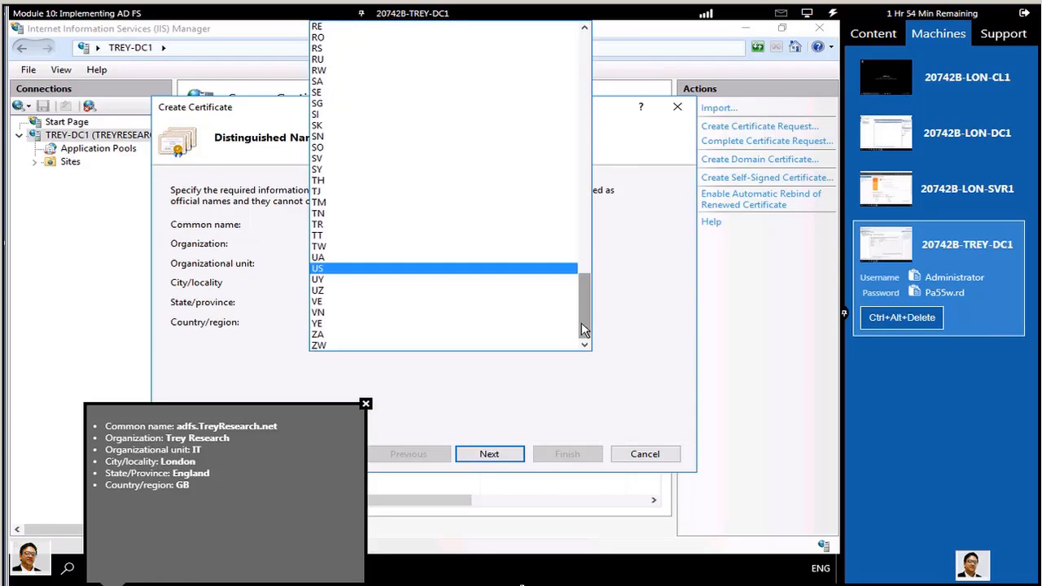
left_click_drag(583, 316, 561, 38)
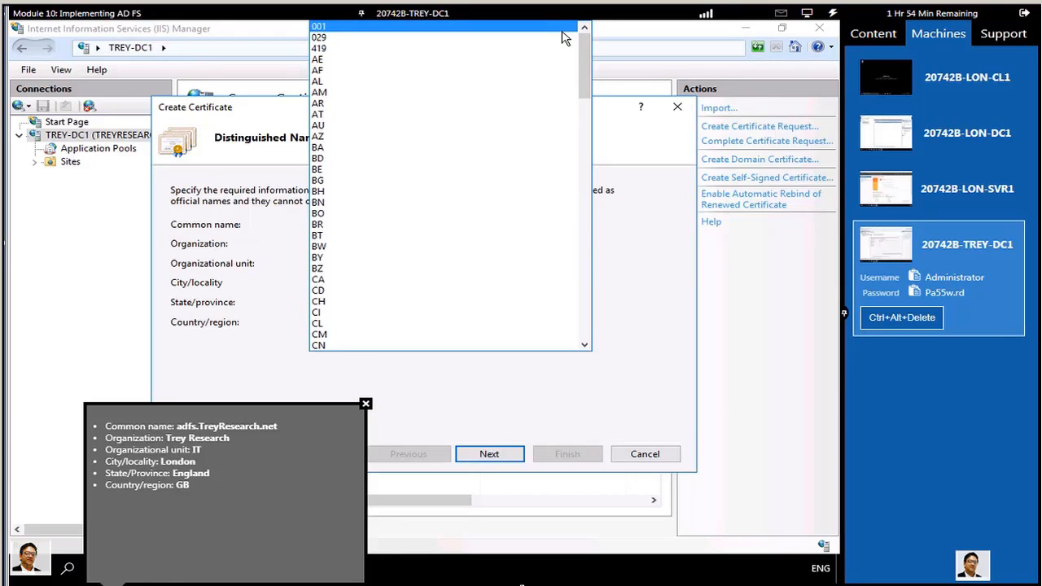
left_click_drag(586, 68, 595, 133)
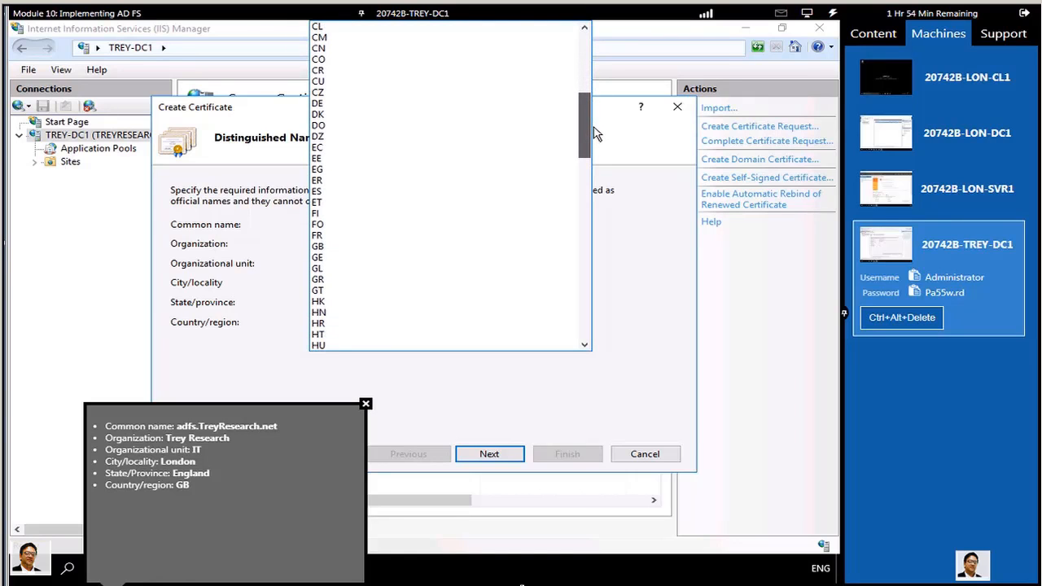
left_click(320, 252)
left_click(355, 230)
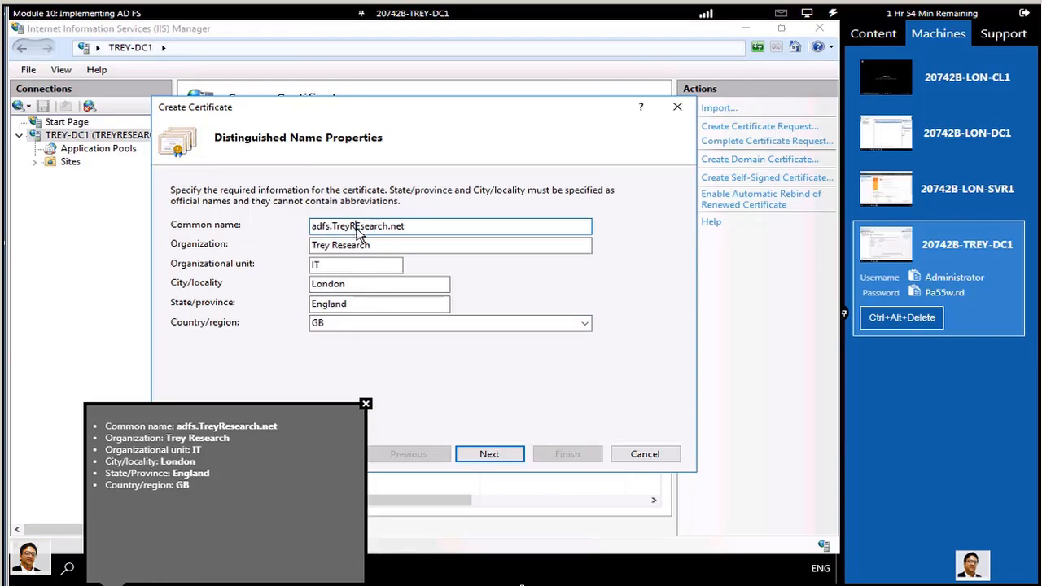
key("Right")
left_click(490, 456)
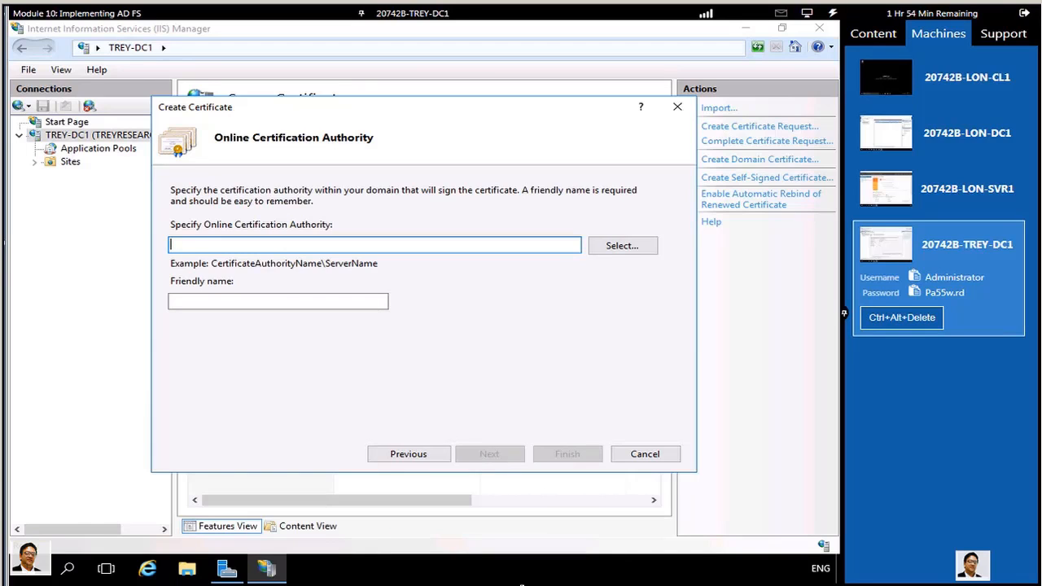
Step: Select TreyResearchCA as the authority and finish with friendly name adfs.TreyResearch.net
left_click(623, 247)
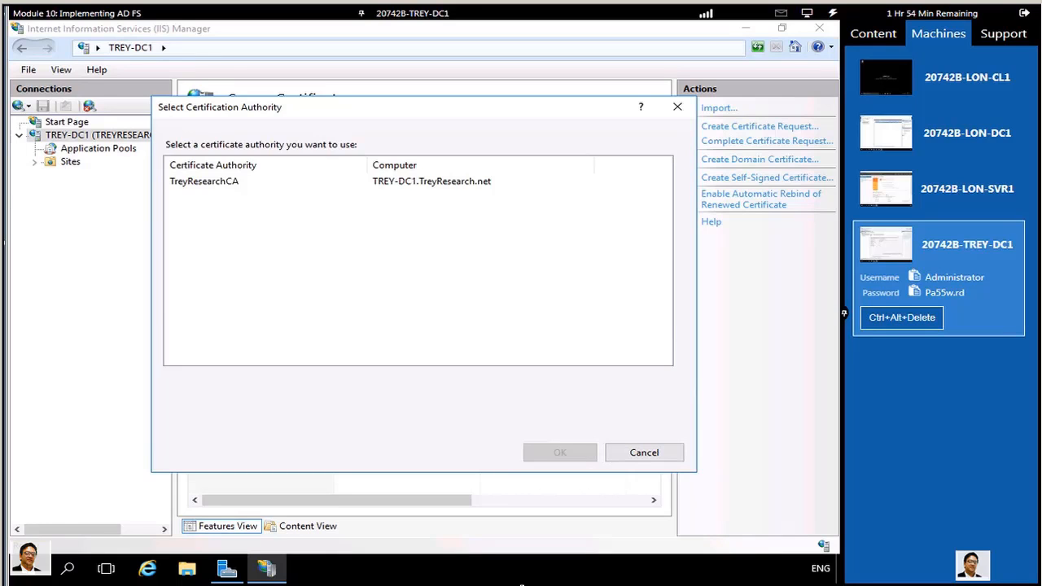
left_click(204, 184)
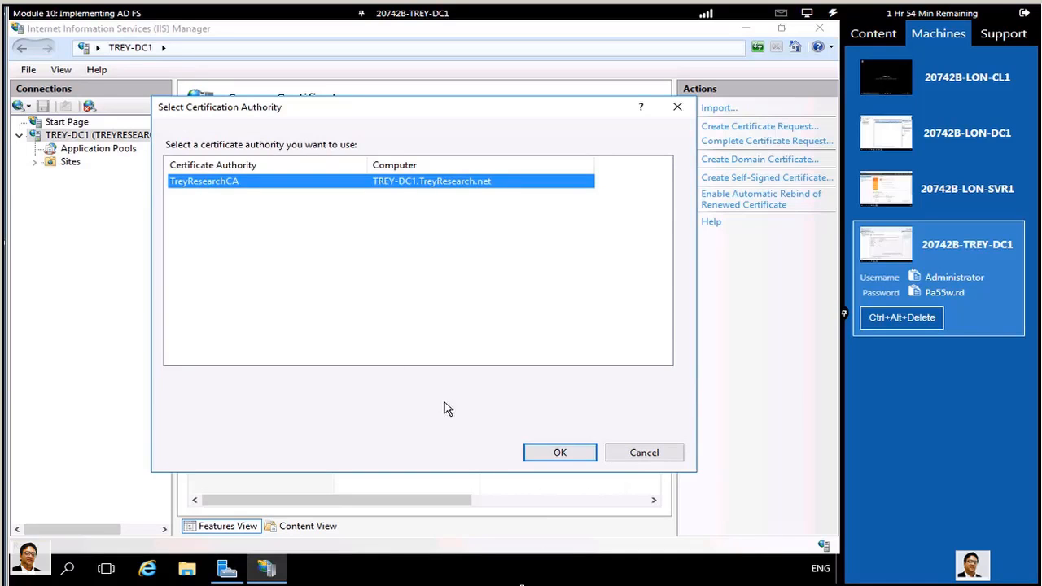
left_click(551, 453)
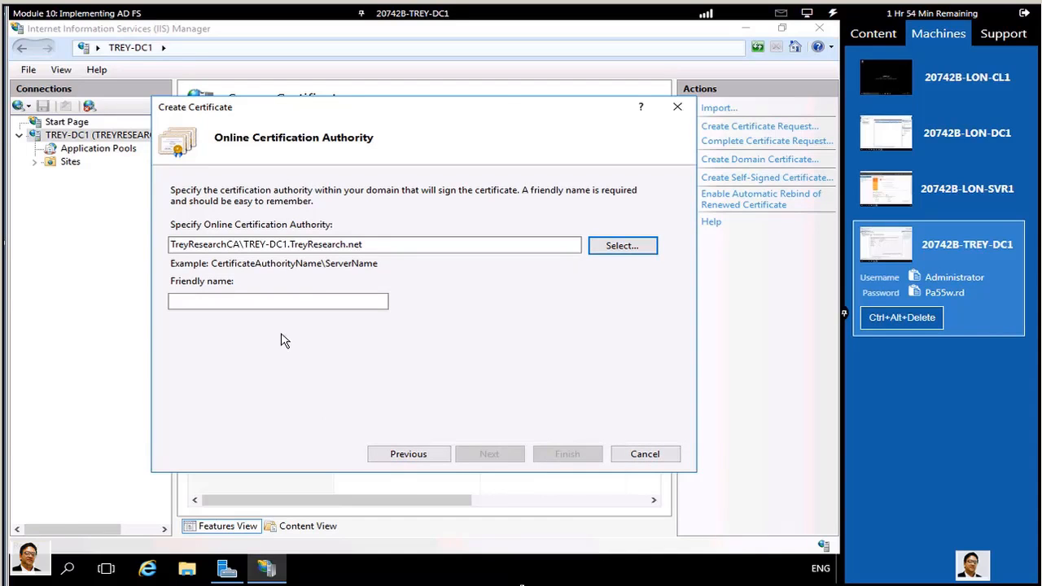
left_click(262, 305)
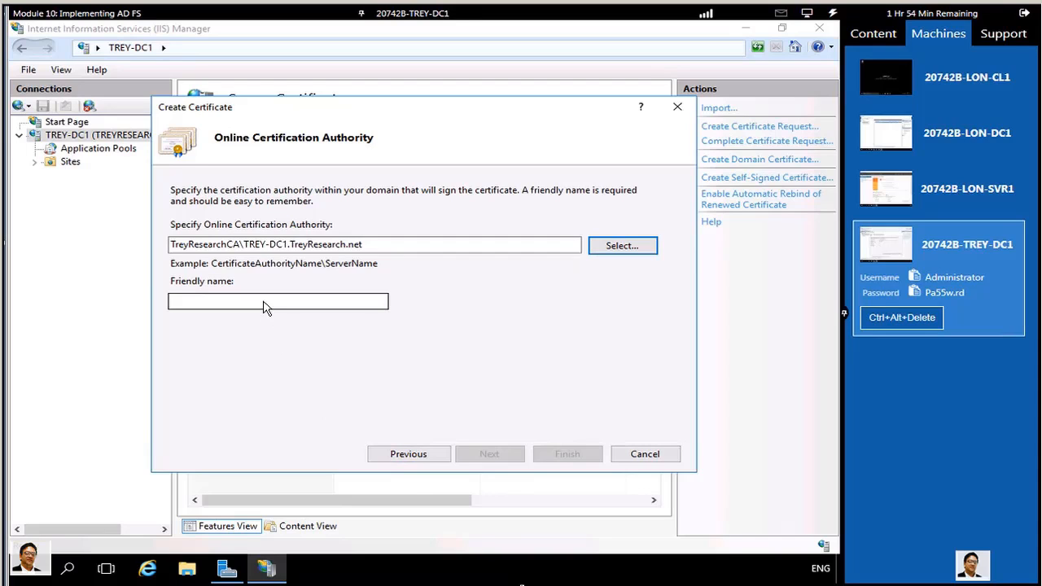
left_click(263, 306)
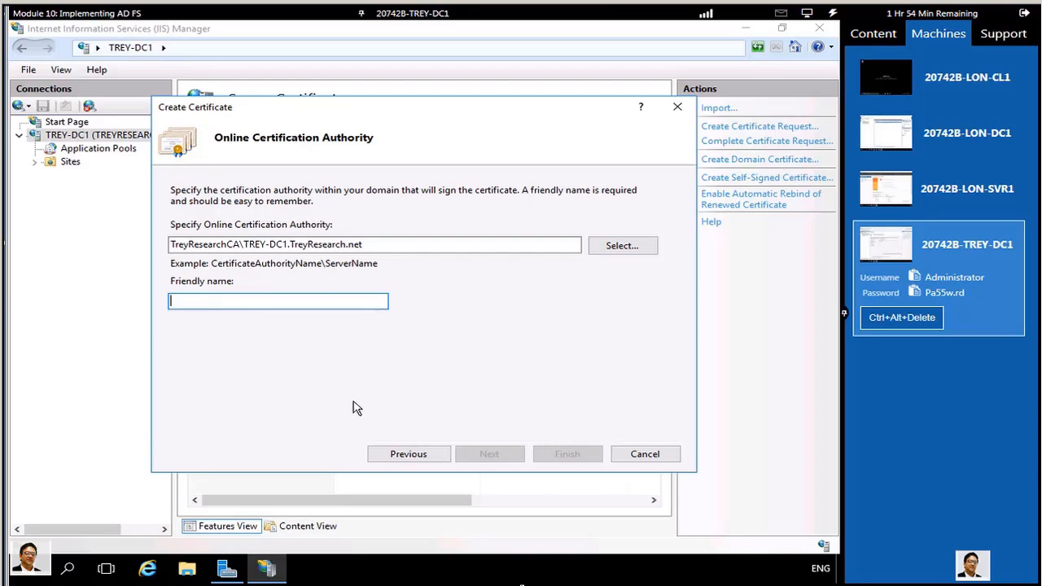
type("adfs.")
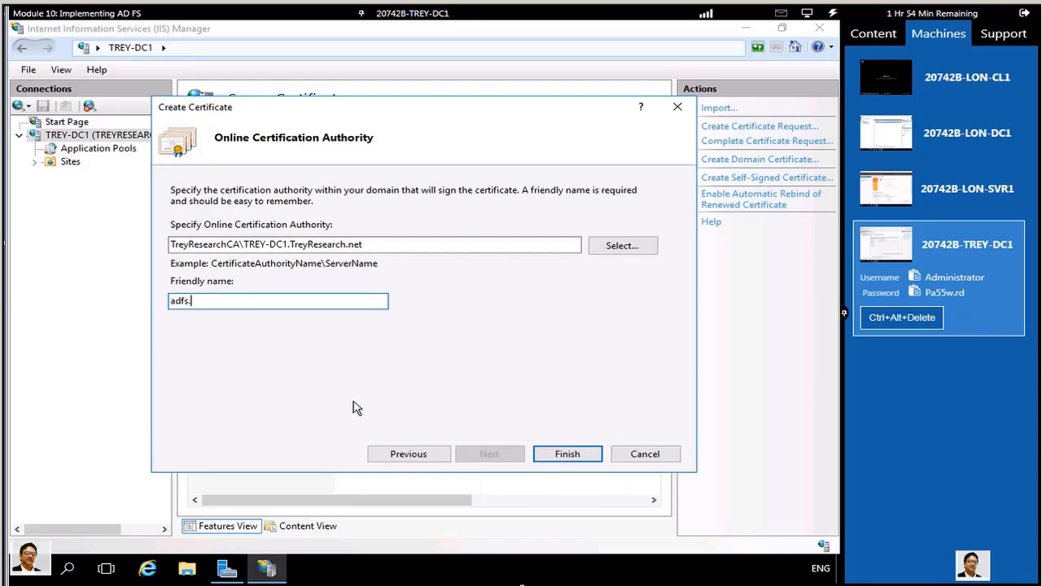
type("TreyResearch.net")
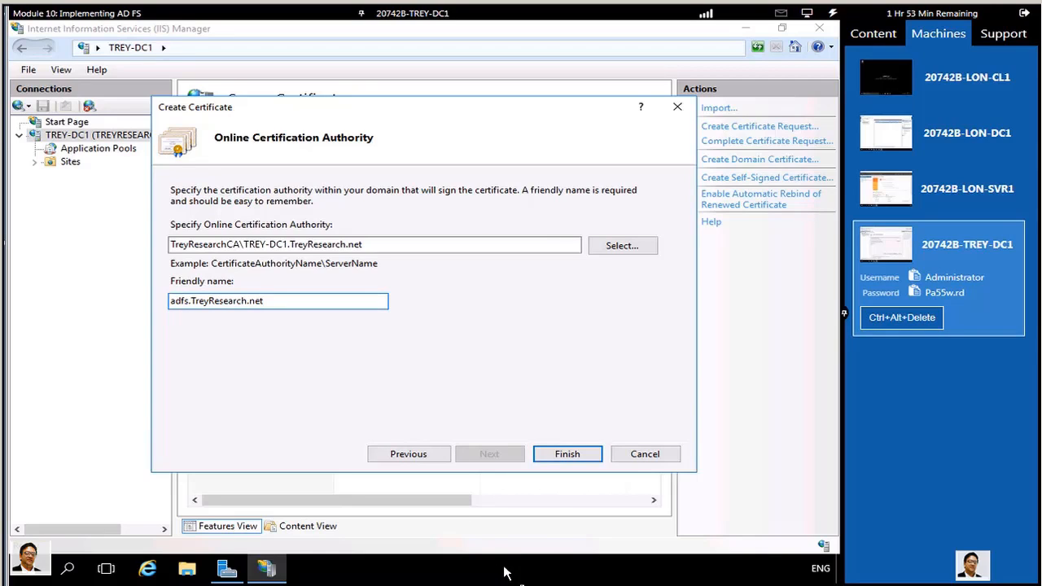
left_click(567, 454)
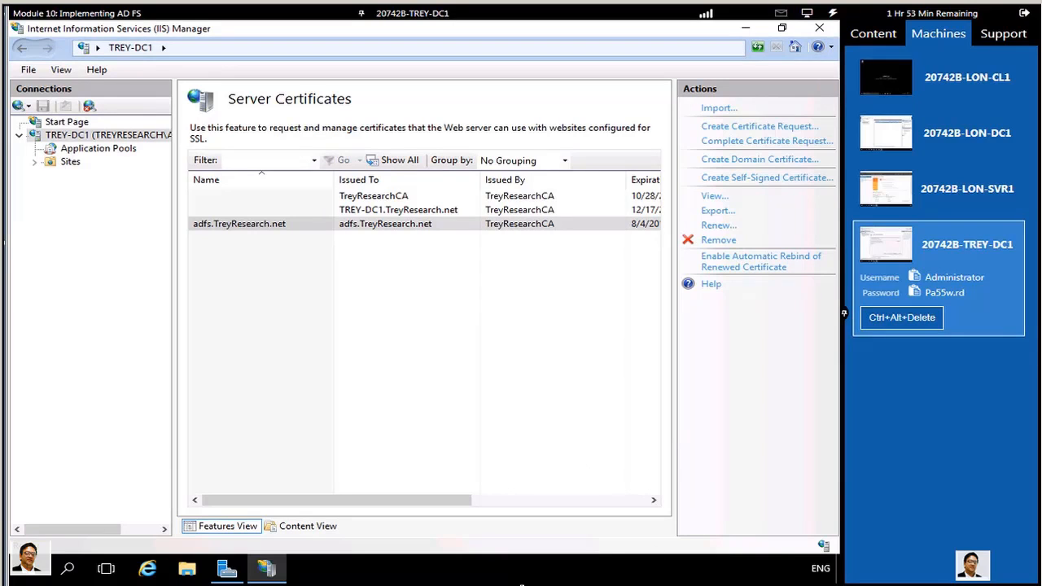
left_click(233, 228)
double_click(233, 227)
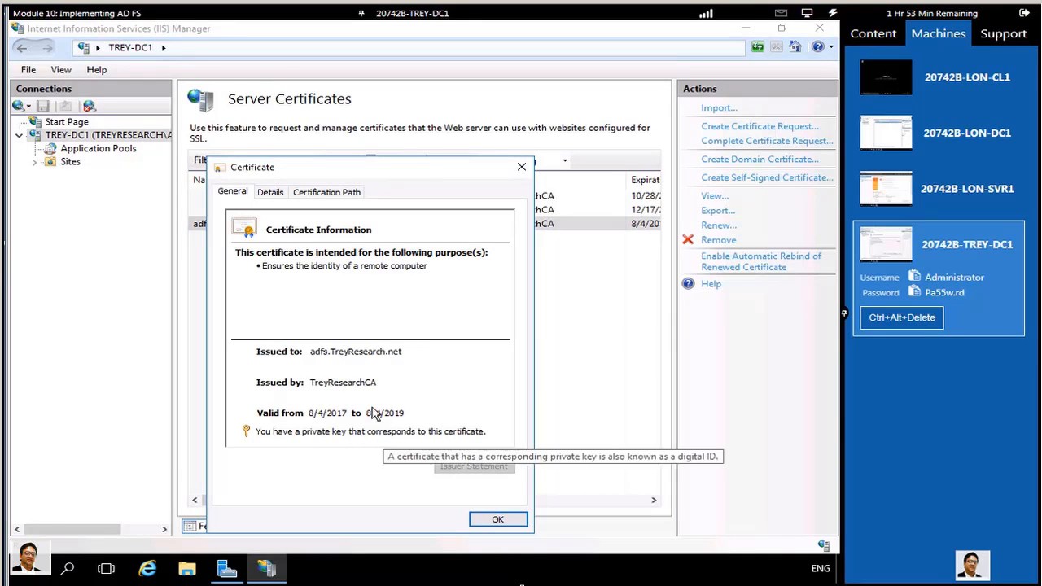
left_click(271, 193)
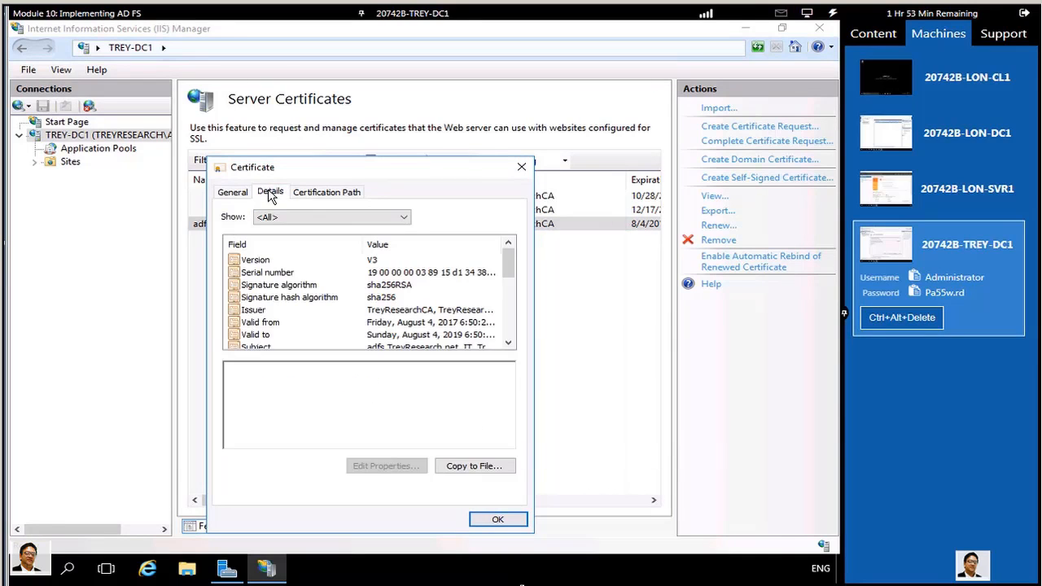
left_click(253, 346)
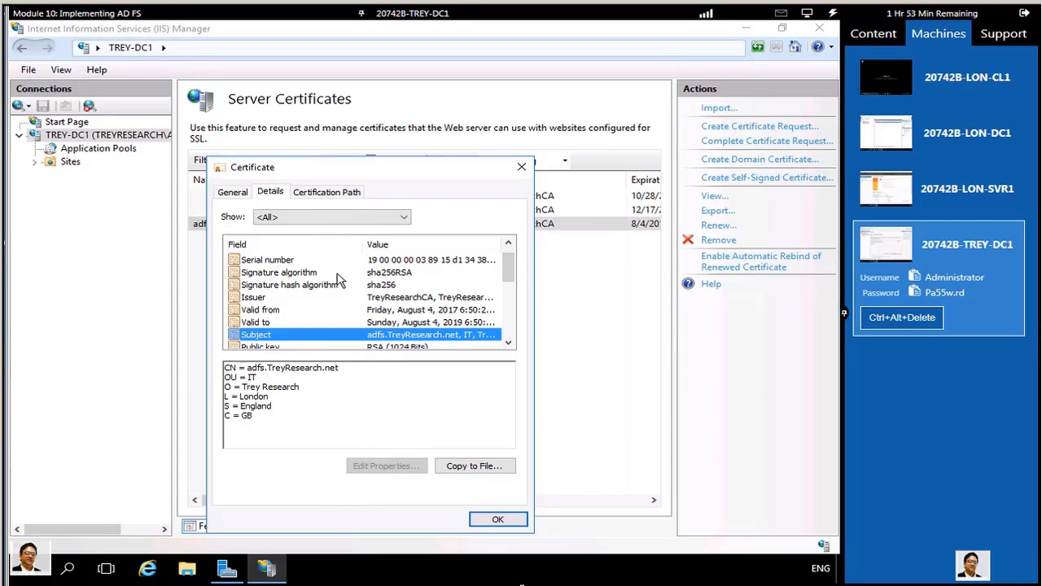
left_click(321, 194)
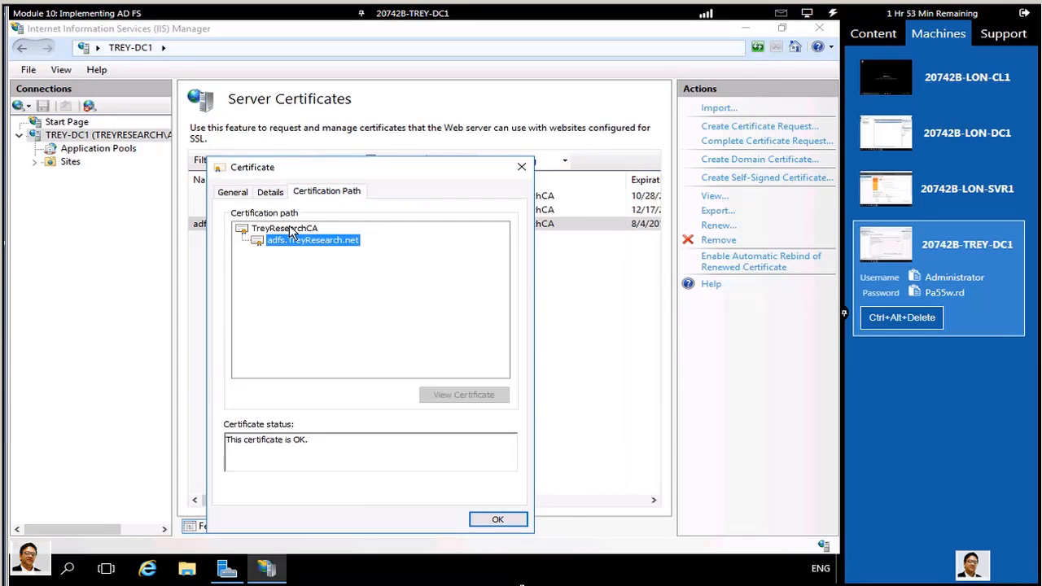
left_click(292, 229)
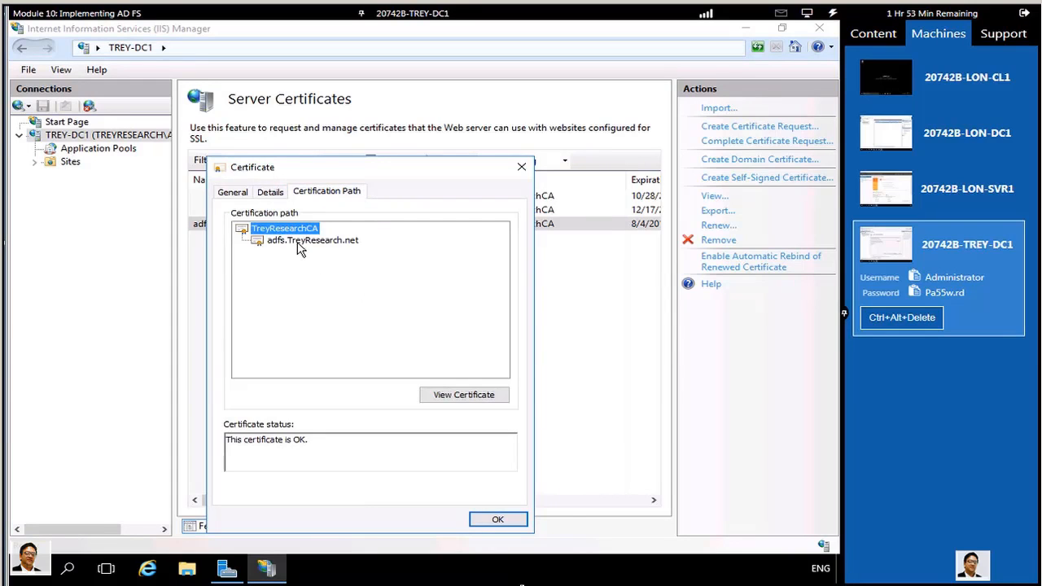
left_click(301, 241)
left_click(490, 521)
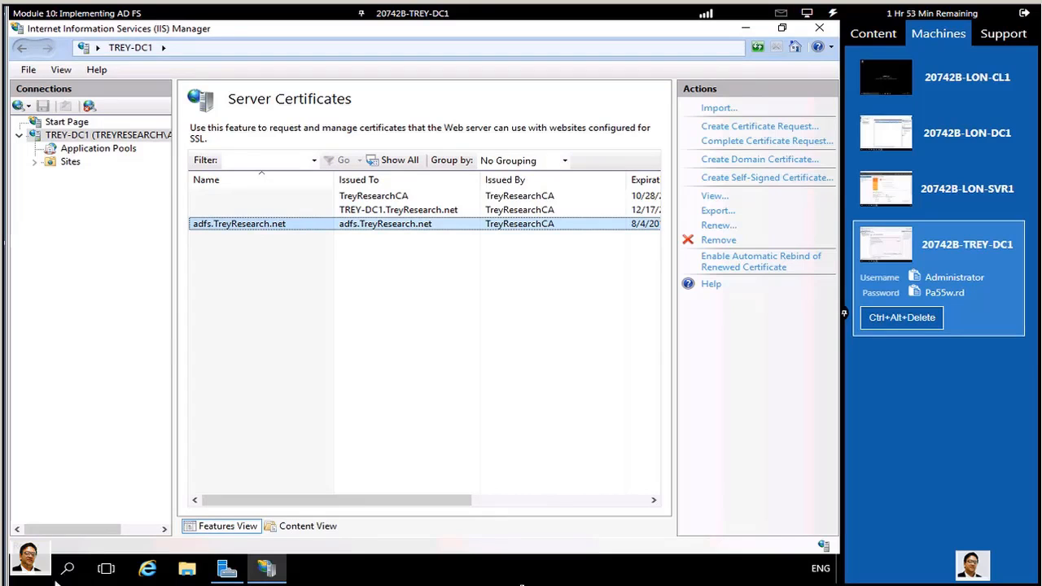
left_click(31, 573)
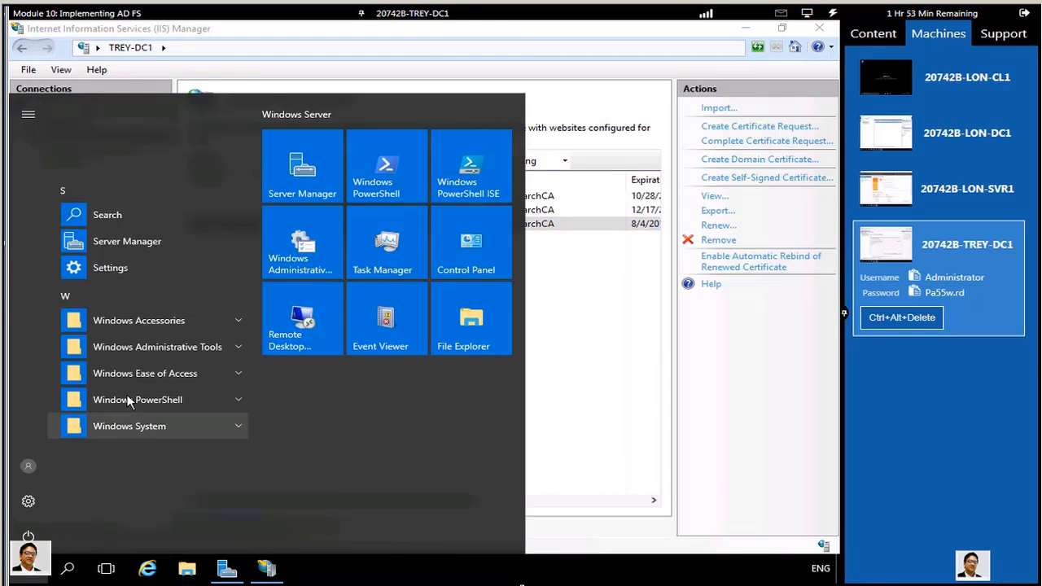
Step: Launch Windows PowerShell from the Start menu's Windows PowerShell group and focus its console
left_click(187, 401)
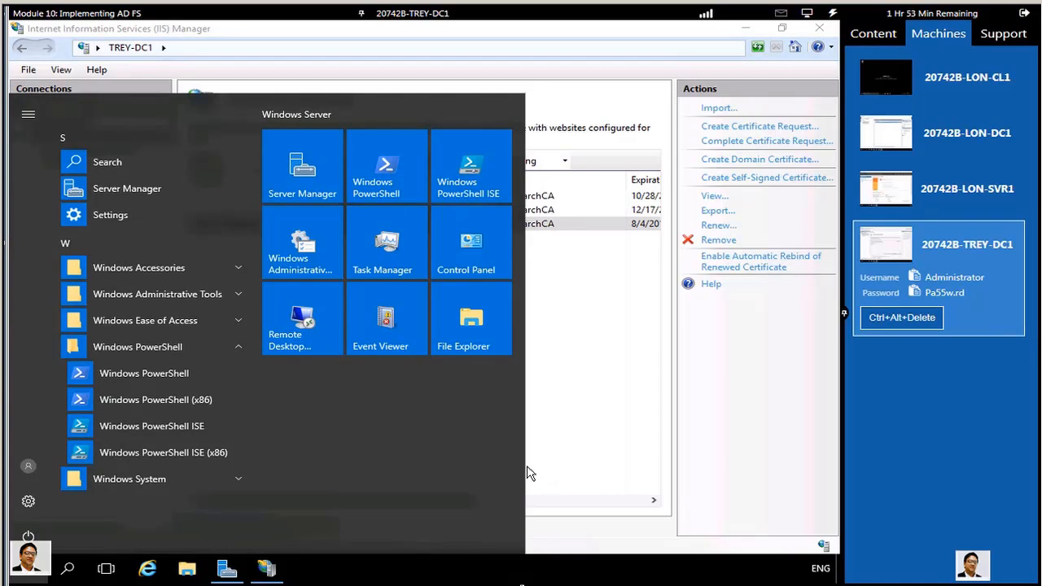
left_click(122, 373)
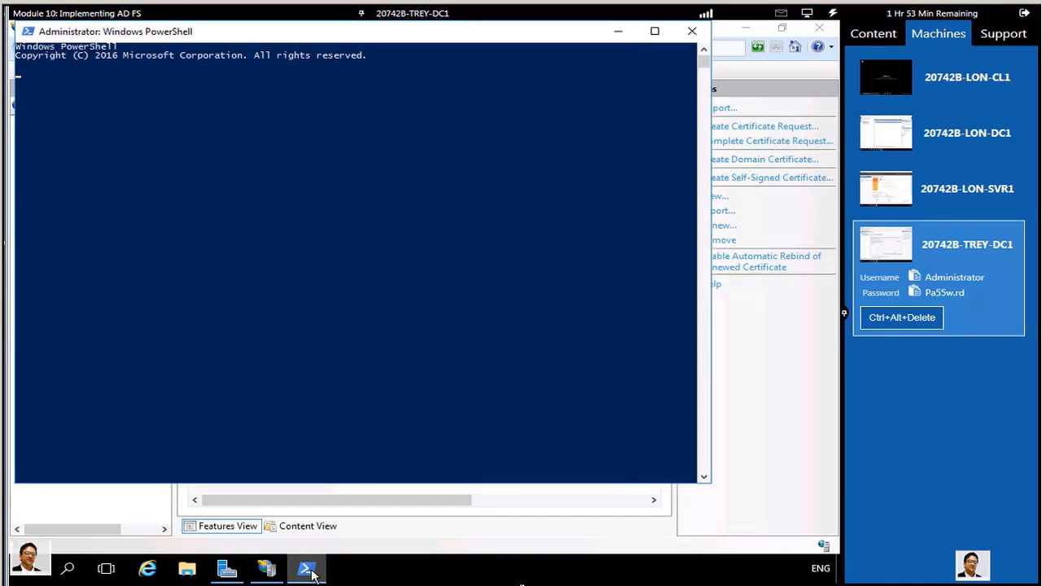
right_click(309, 571)
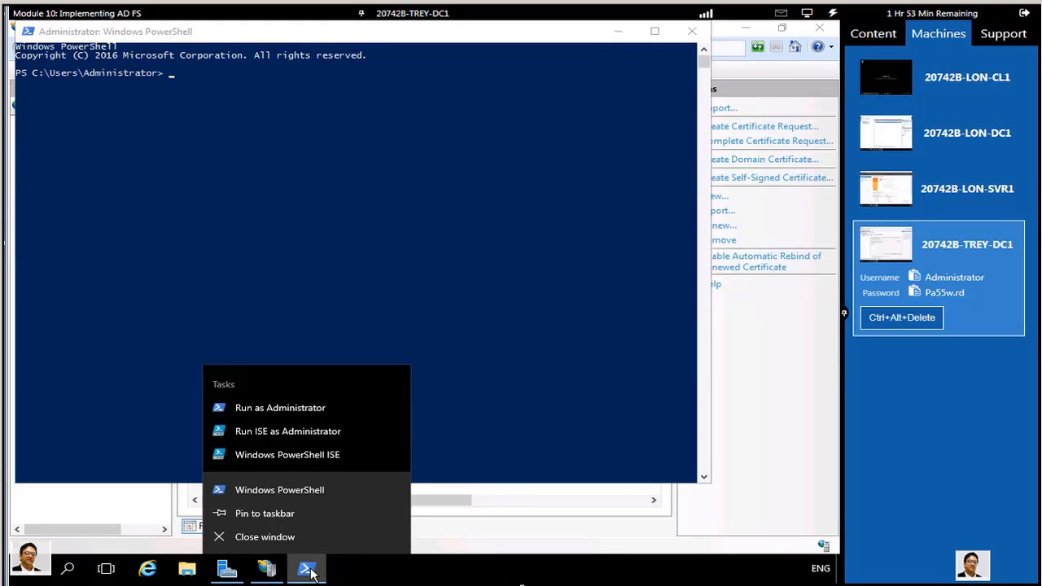
left_click(305, 456)
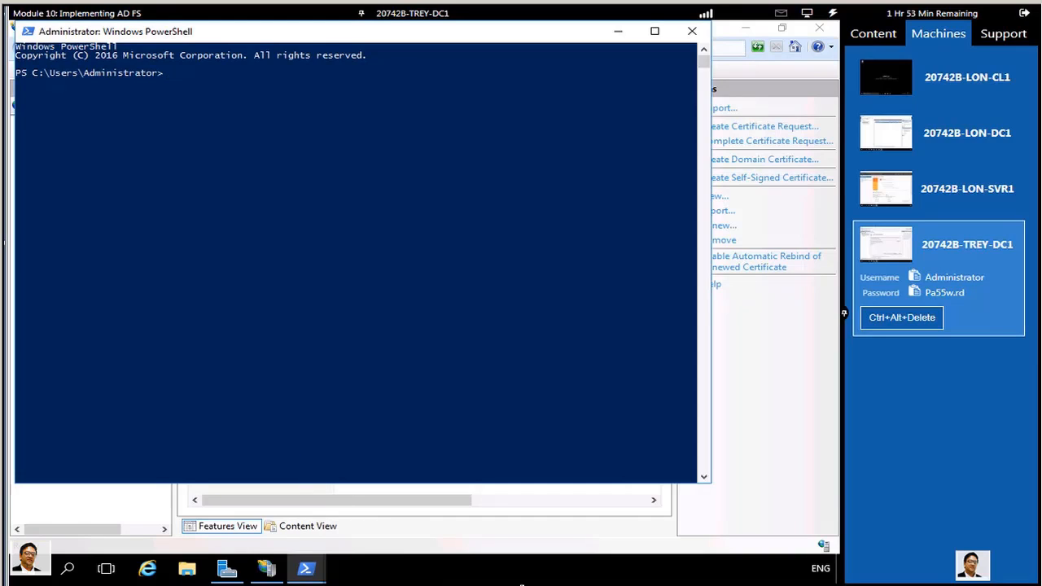
left_click(368, 327)
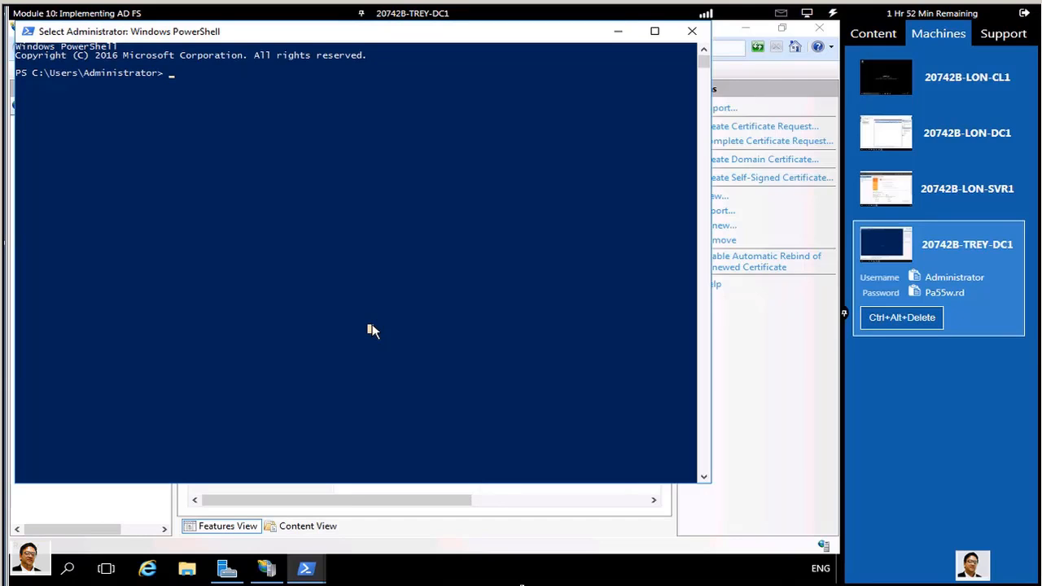
Step: Run Add-KdsRootKey -EffectiveTime ((Get-Date).AddHours(-10)), then minimize the Notepad lab notes
type("Add")
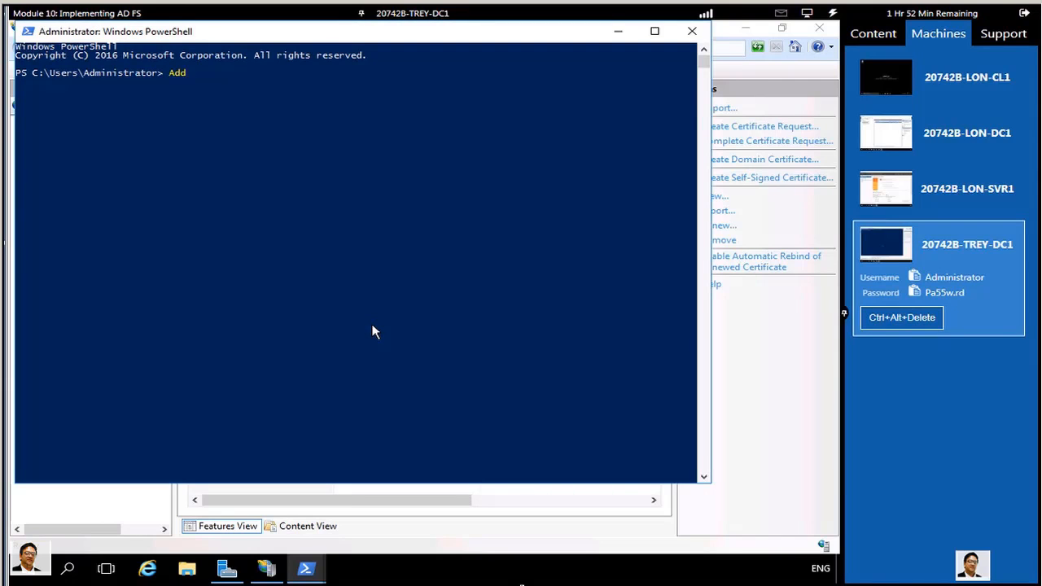
type("-KdsRootKey -EffectiveTime ((Ge")
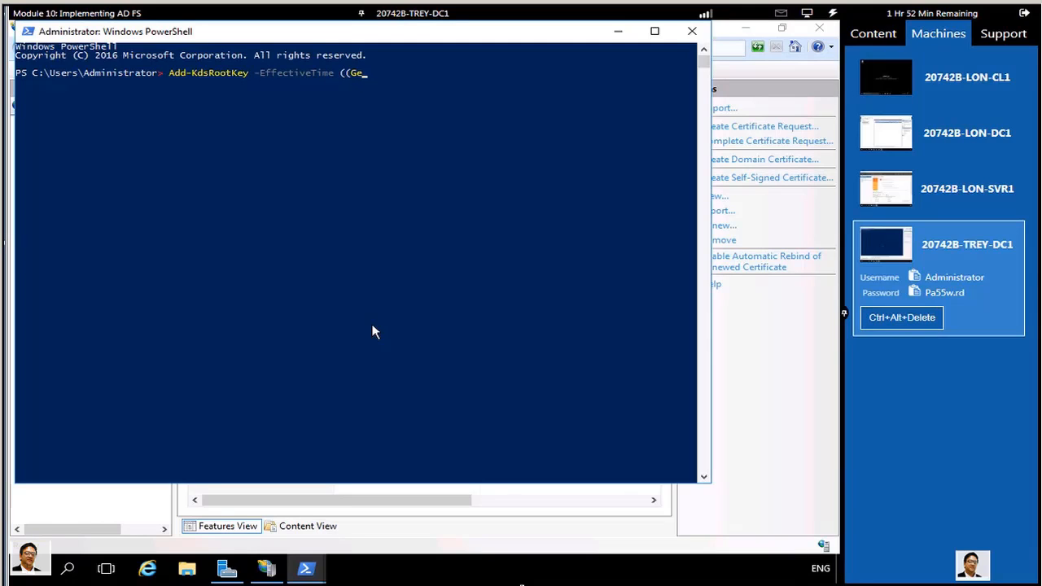
type("t-Date).Add")
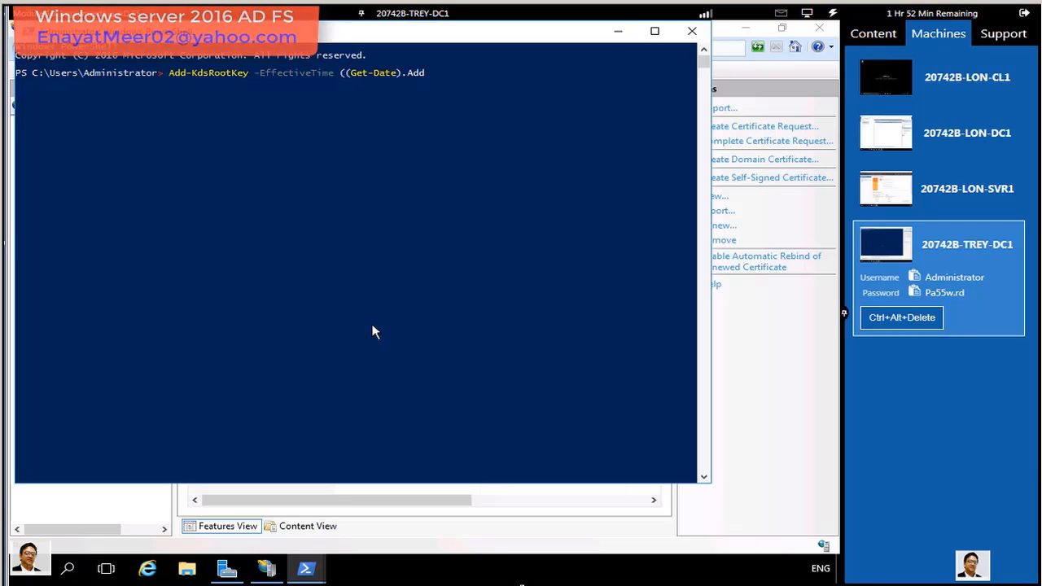
type("Hours(-10))")
key("Return")
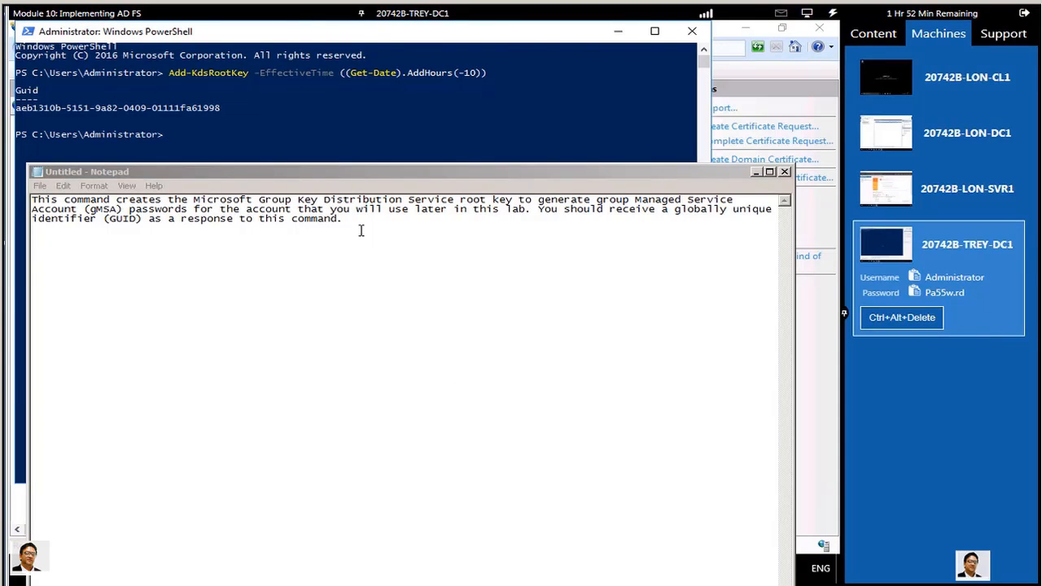
left_click_drag(360, 222, 9, 192)
left_click(293, 389)
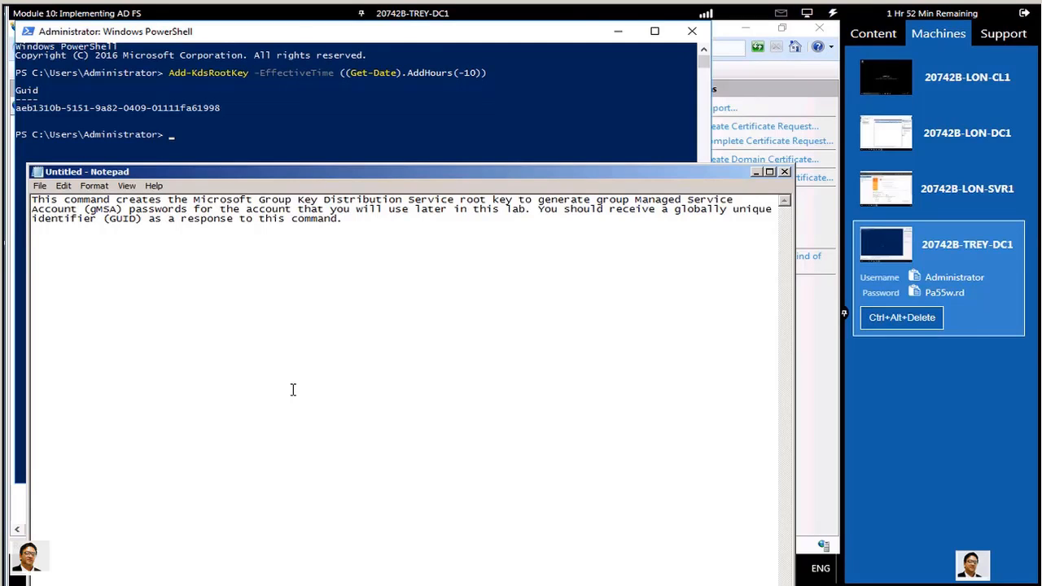
left_click(421, 248)
left_click(522, 585)
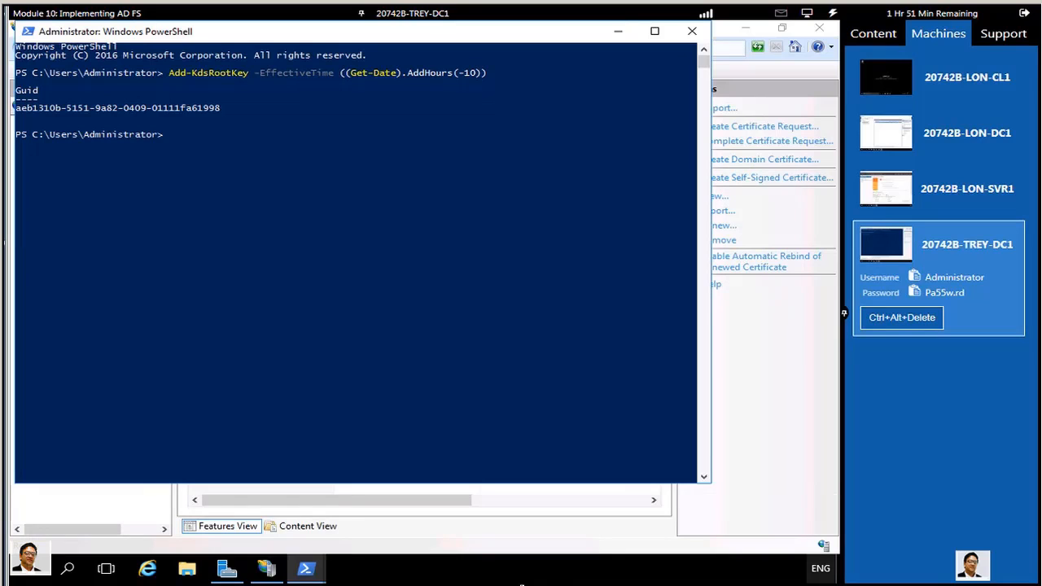
Step: Run Add Roles and Features on TREY-DC1, selecting Active Directory Federation Services, and install it
left_click(227, 568)
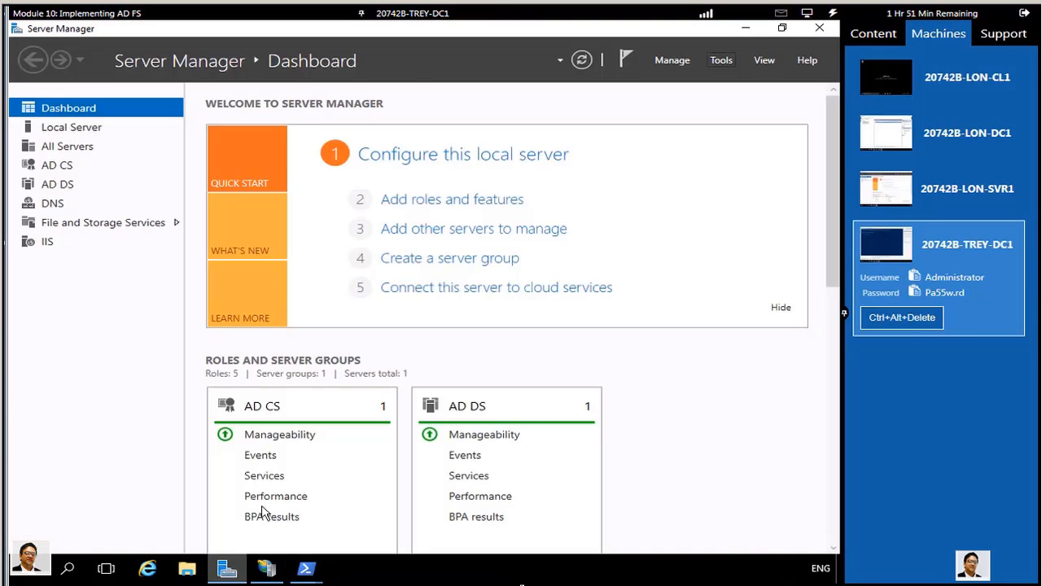
left_click(426, 206)
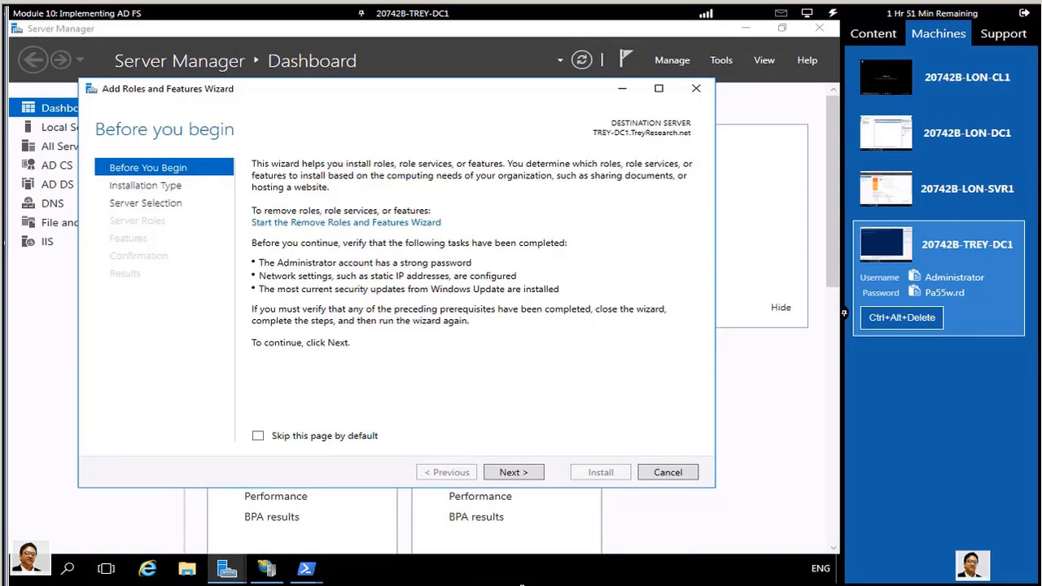
left_click(514, 472)
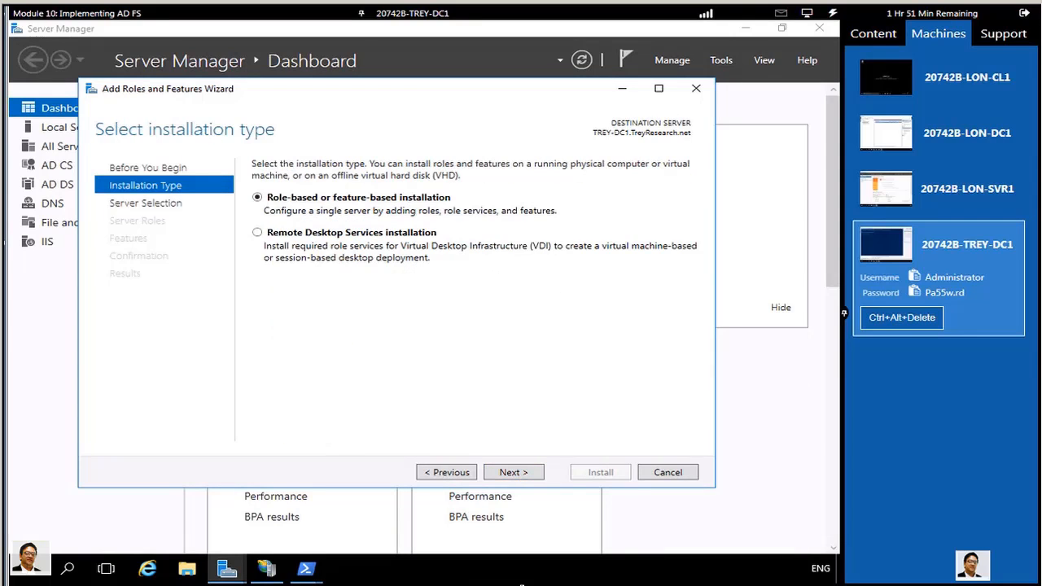
left_click(514, 472)
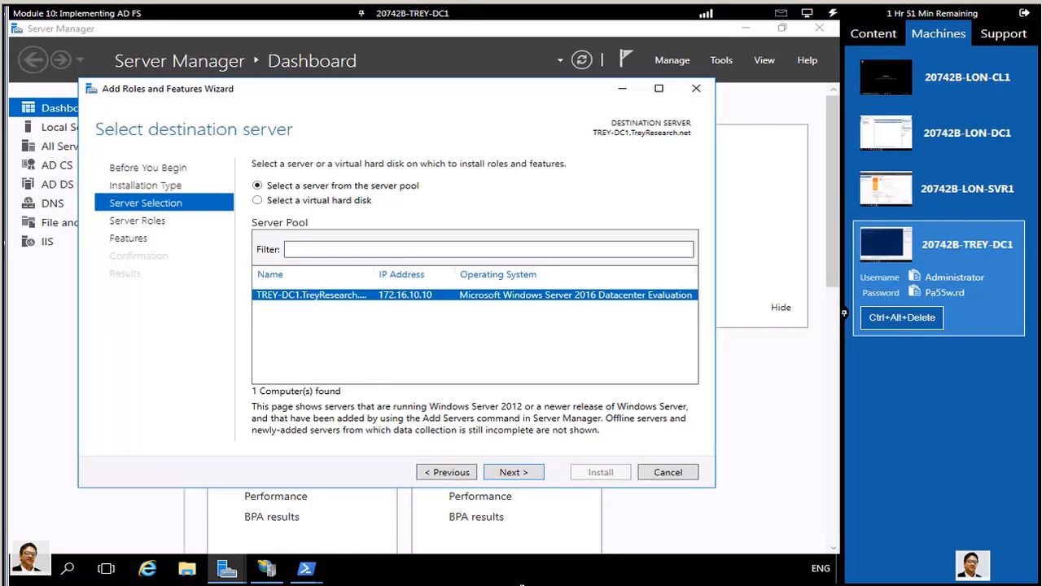
left_click(533, 474)
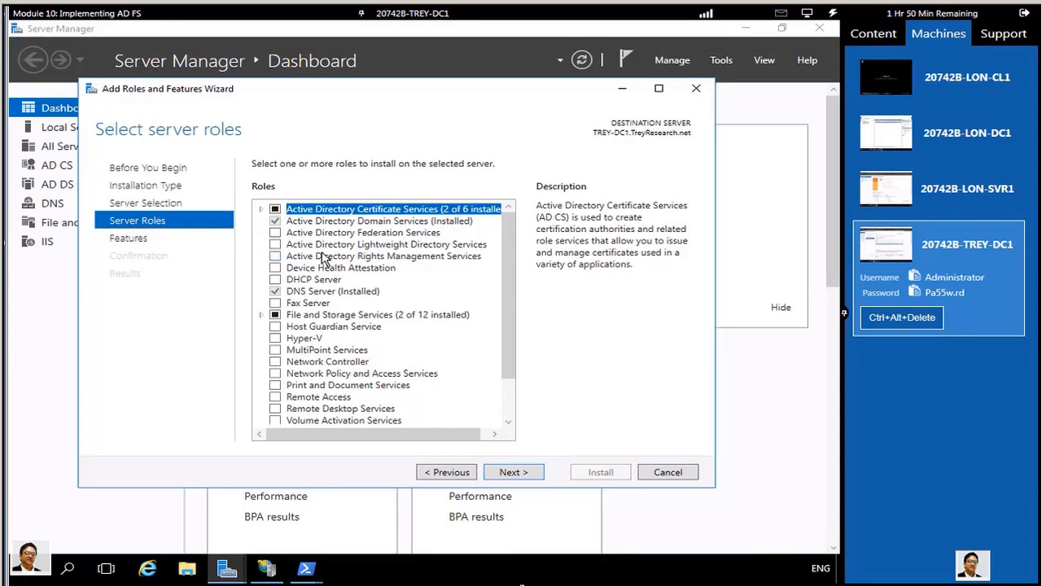
left_click(275, 233)
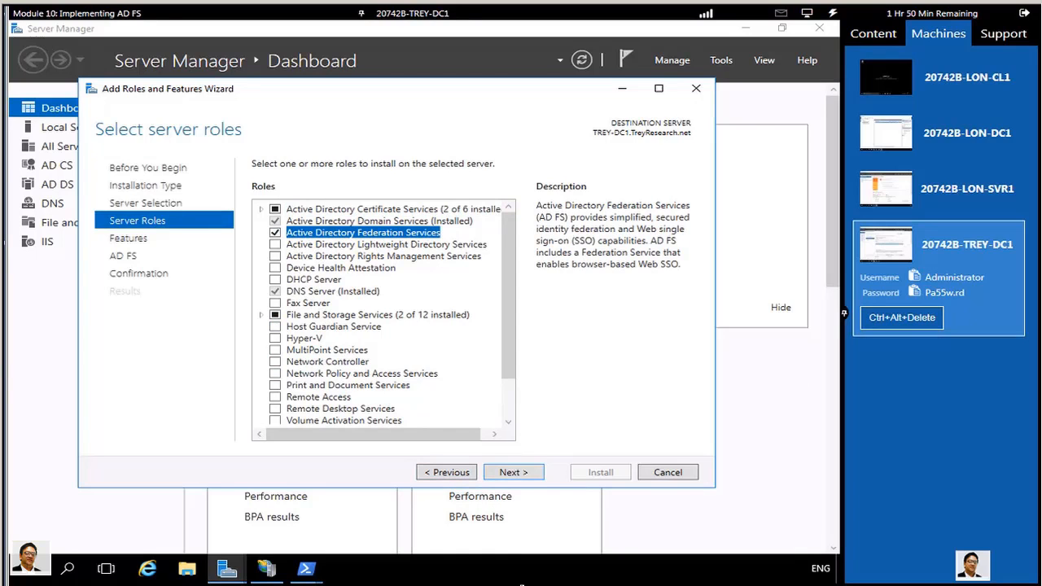
left_click(532, 475)
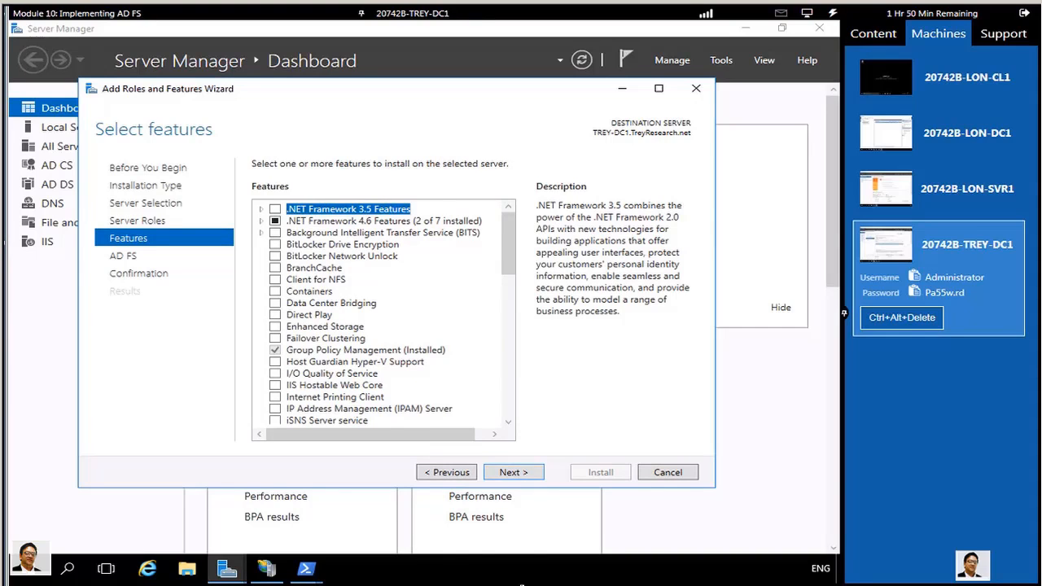
left_click(506, 474)
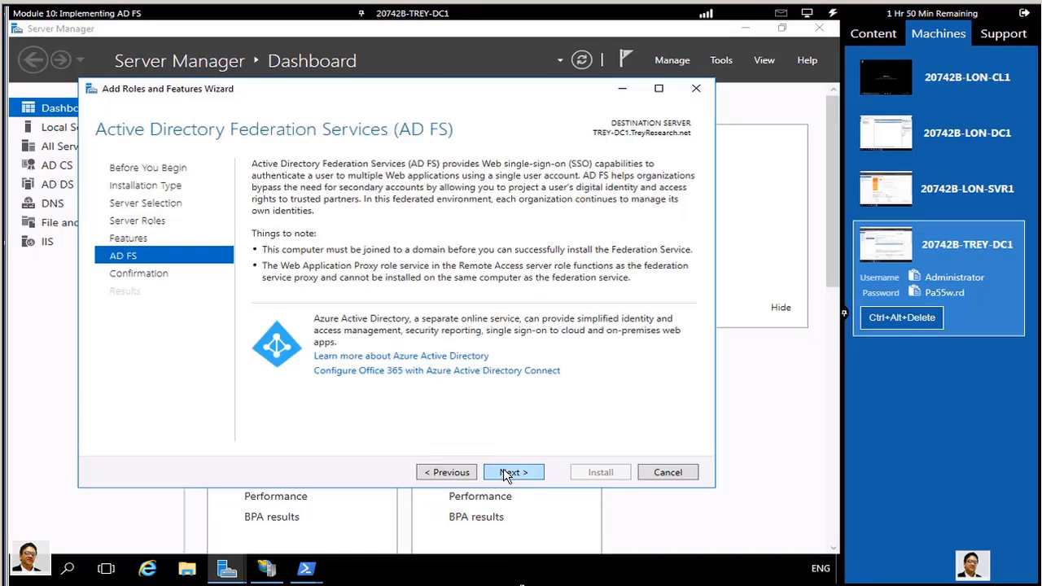
left_click(506, 474)
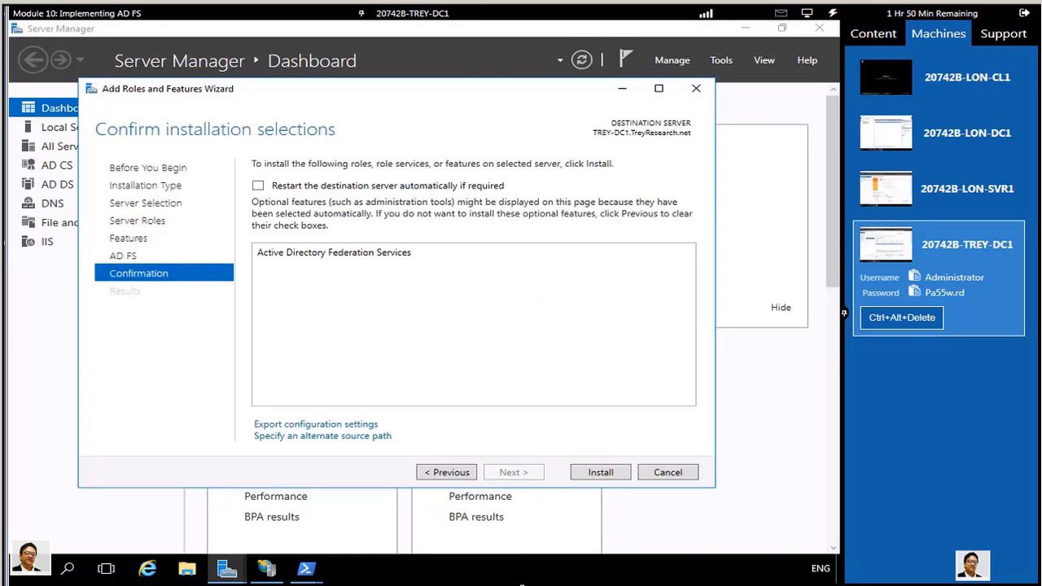
left_click(601, 472)
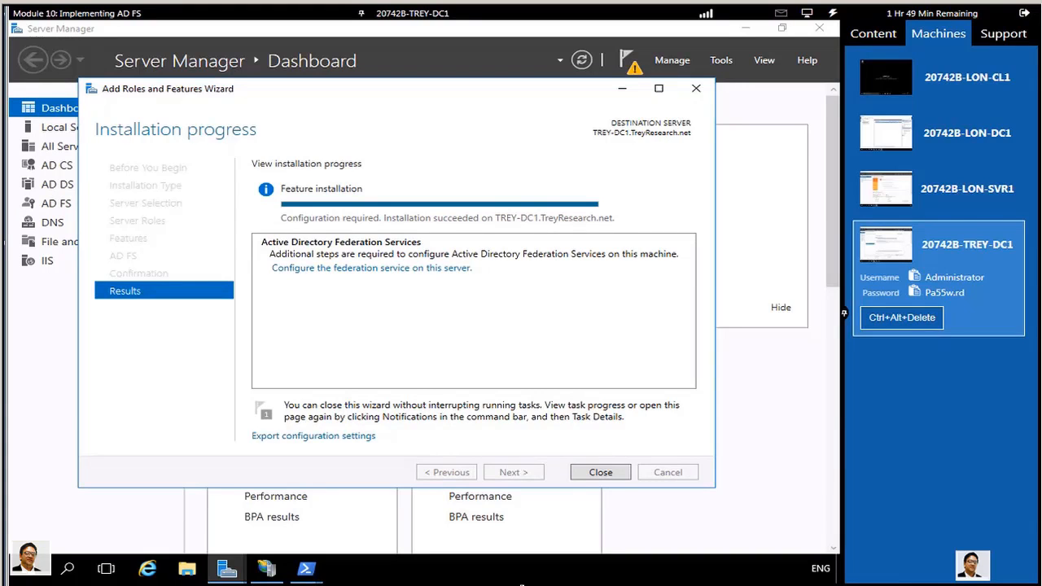
left_click(600, 473)
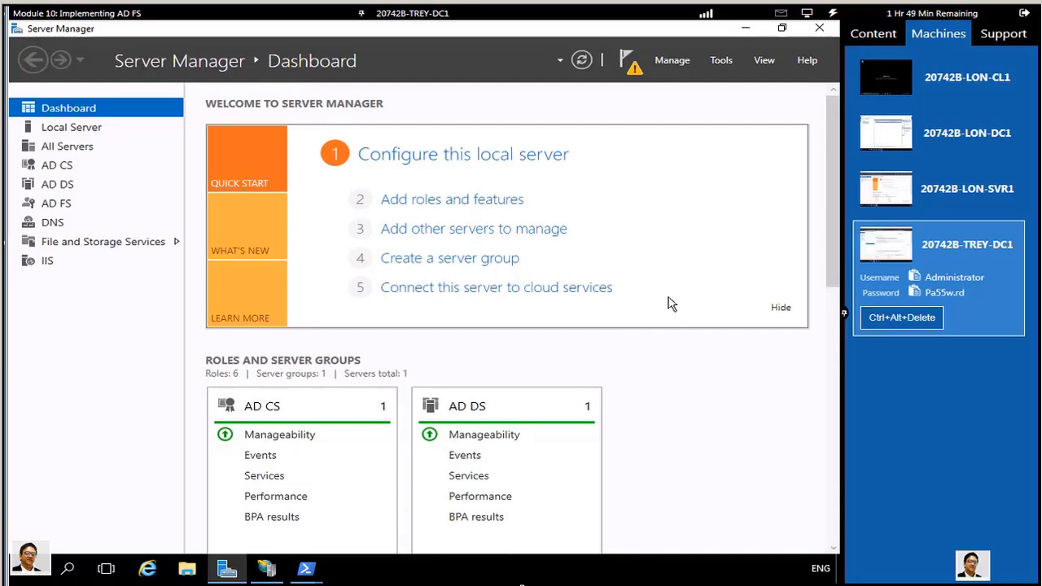
Step: From notifications, start AD FS configuration as the first federation server with the current administrator
left_click(634, 65)
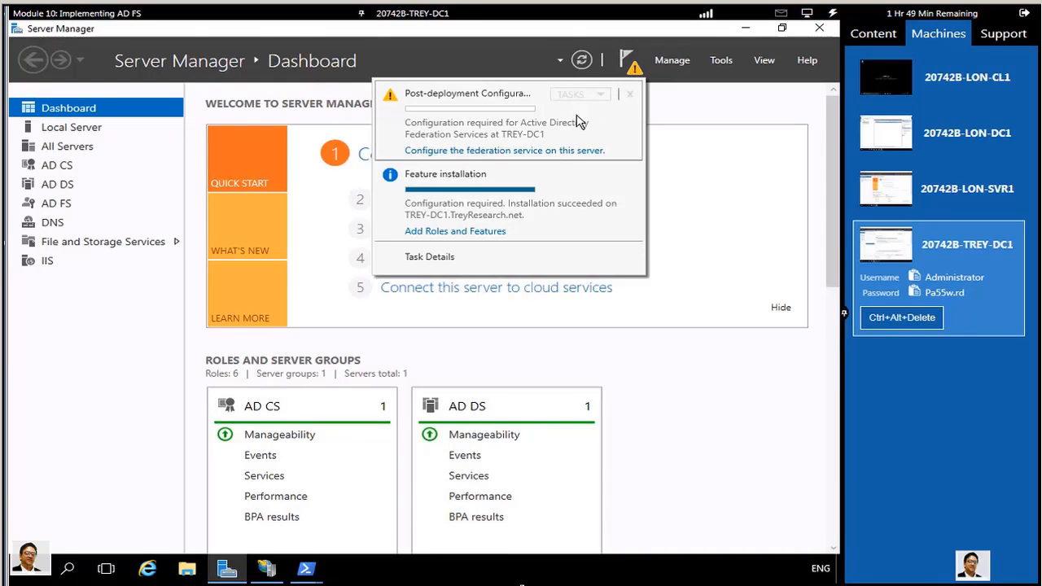
left_click(553, 151)
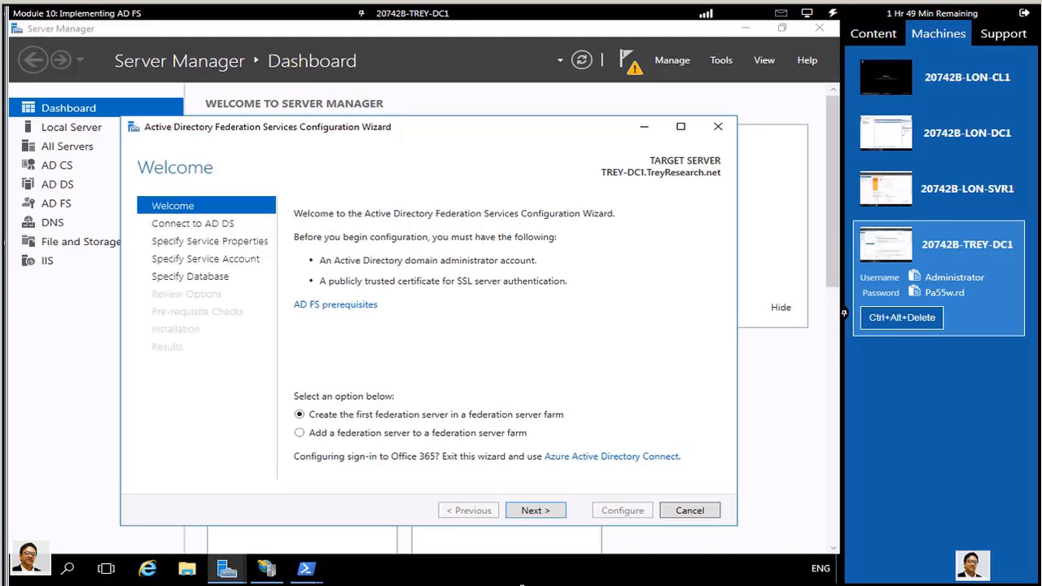
left_click(533, 510)
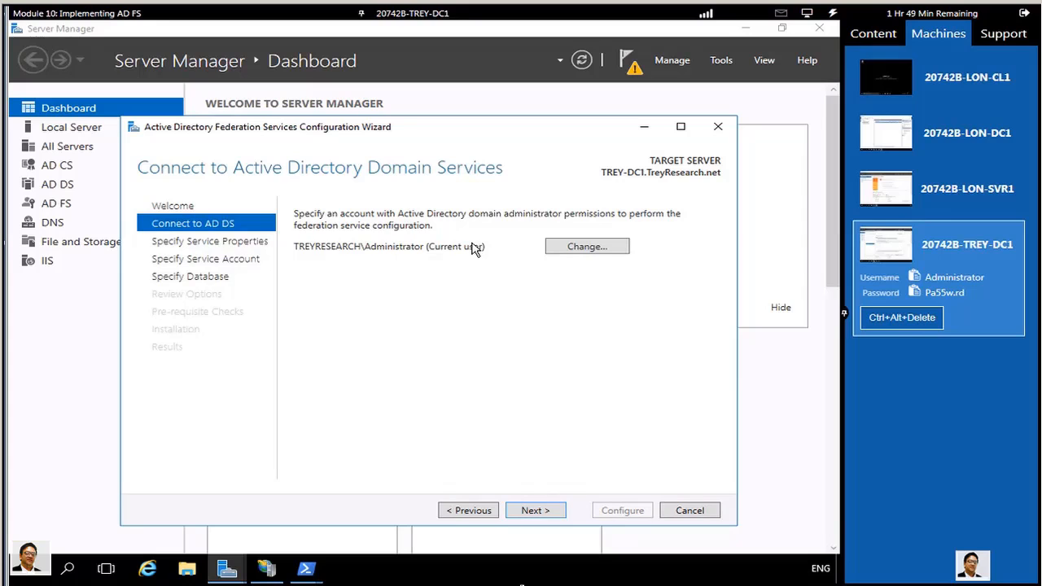
left_click(535, 511)
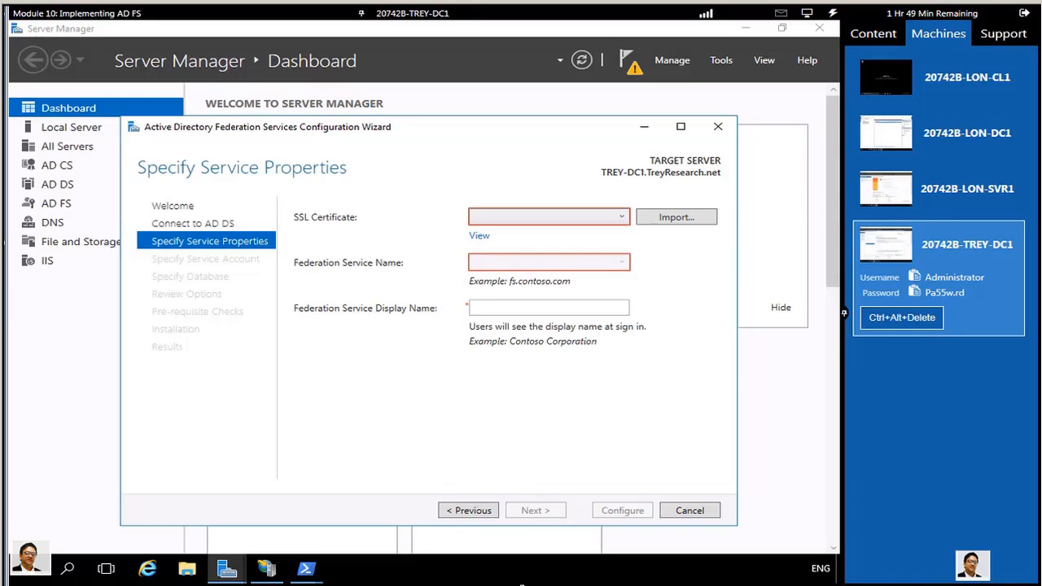
Step: Use the adfs.TreyResearch.net SSL certificate and the federation service display name Trey Research
left_click(623, 218)
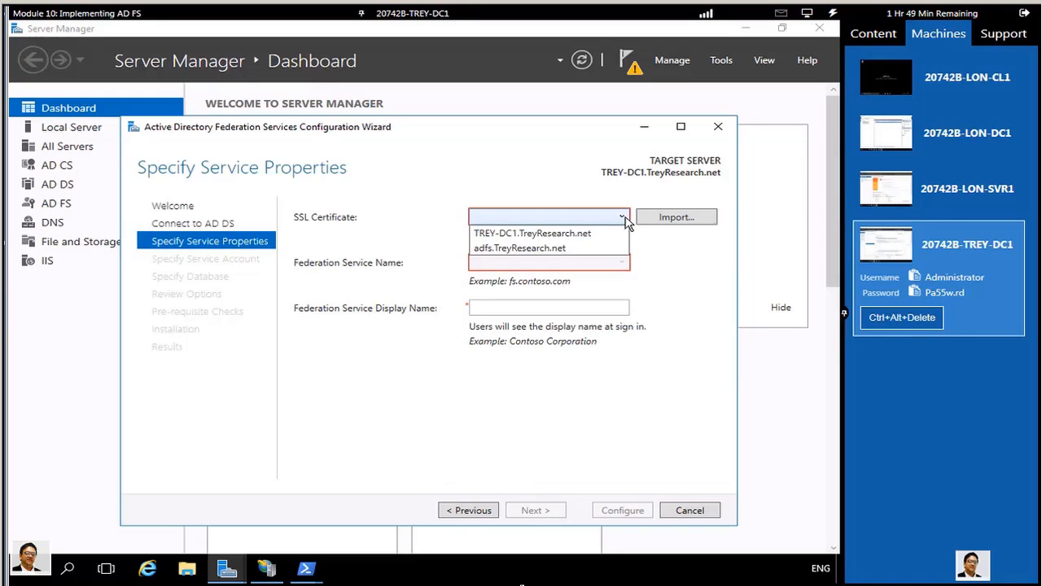
left_click(582, 248)
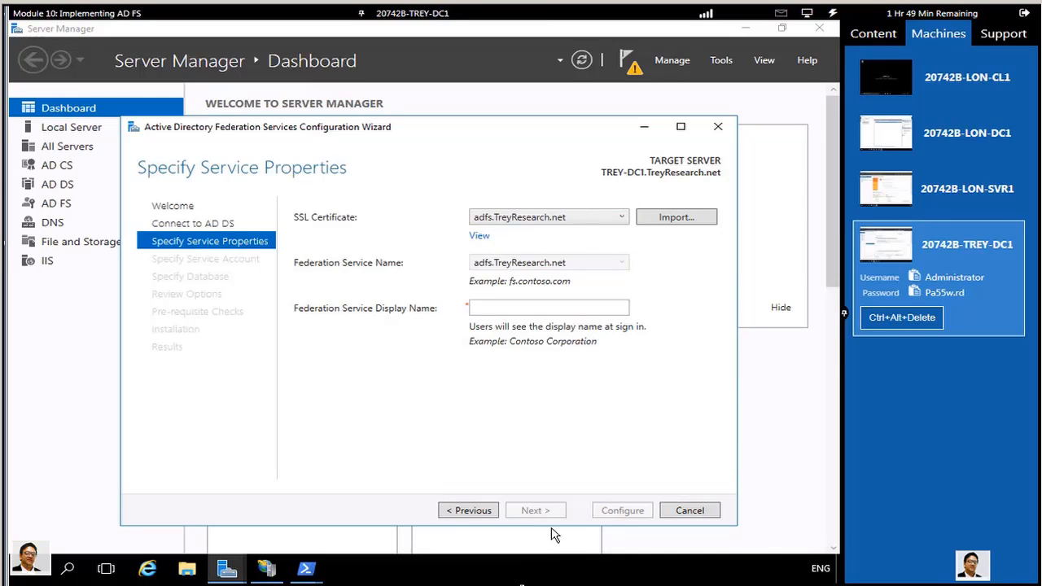
left_click(527, 309)
type("Trey R")
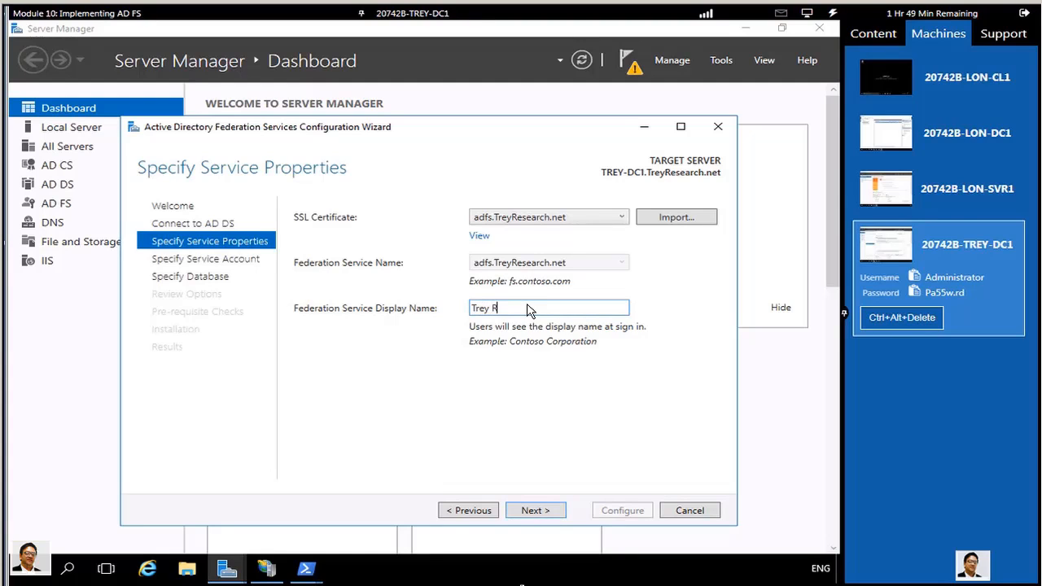
type("esearch")
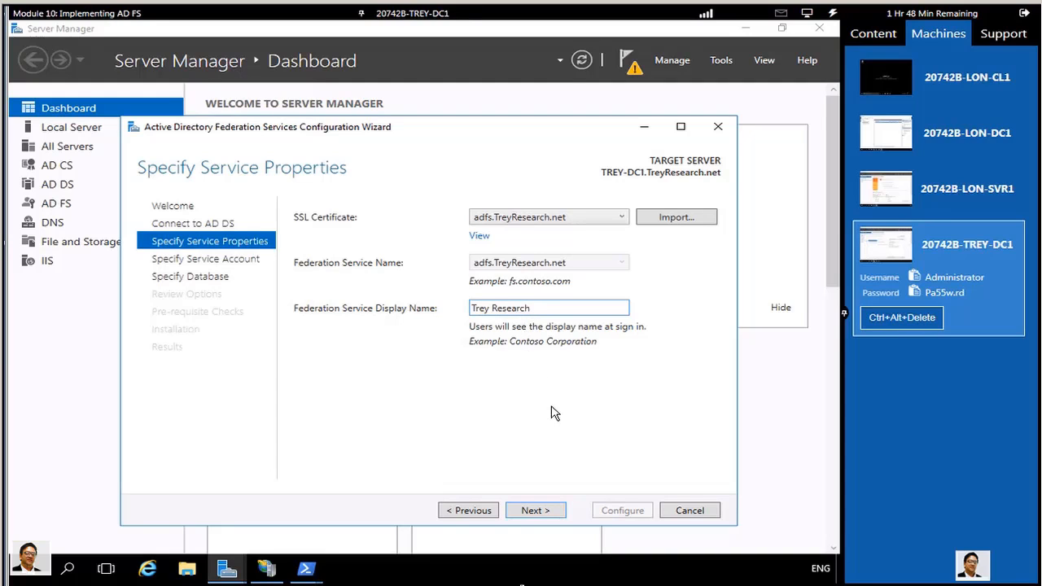
Step: On the service account page, name the new group managed service account ADFSService
left_click(545, 510)
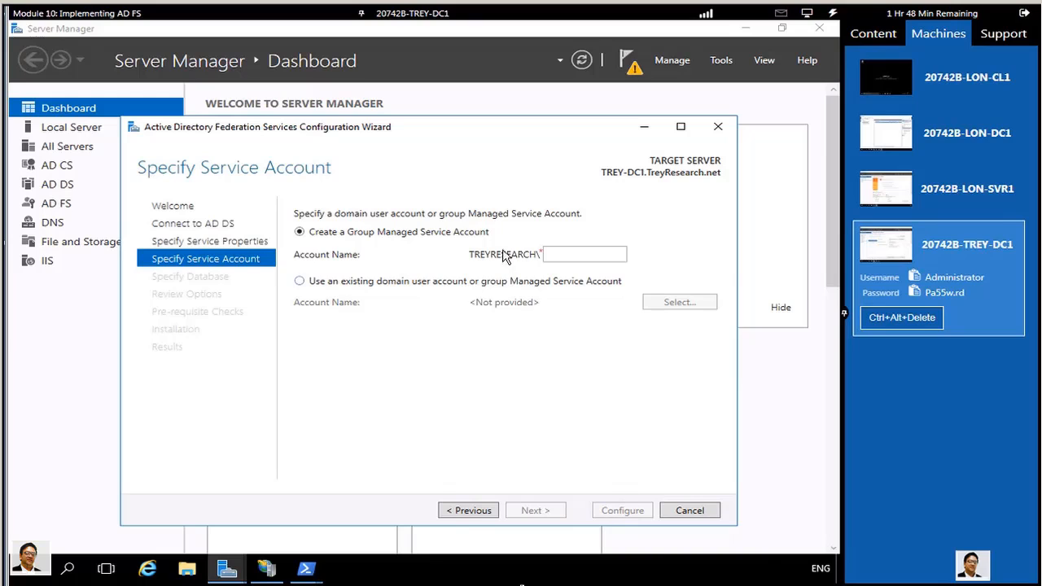
left_click(579, 257)
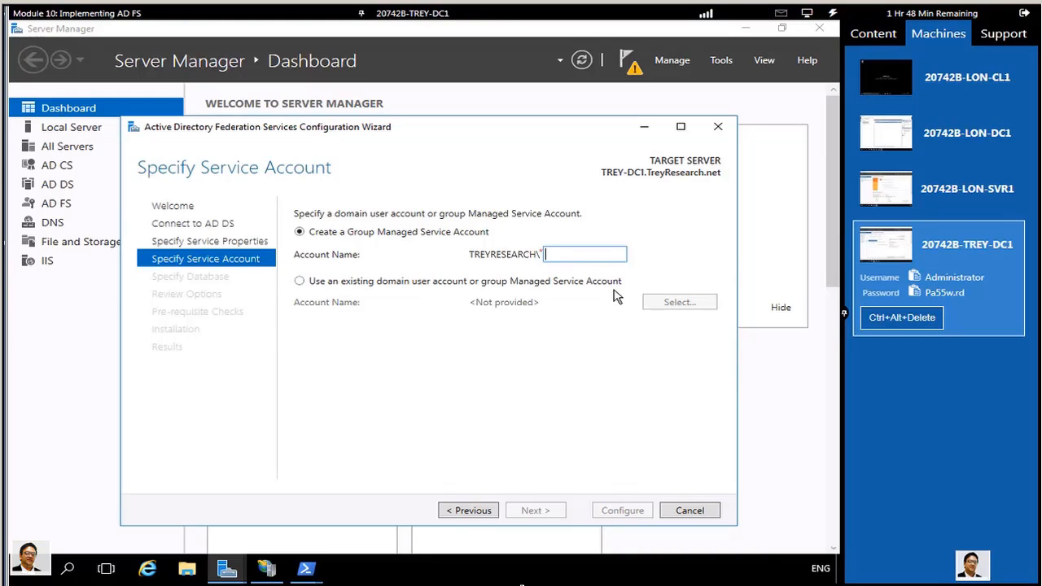
type("ADF")
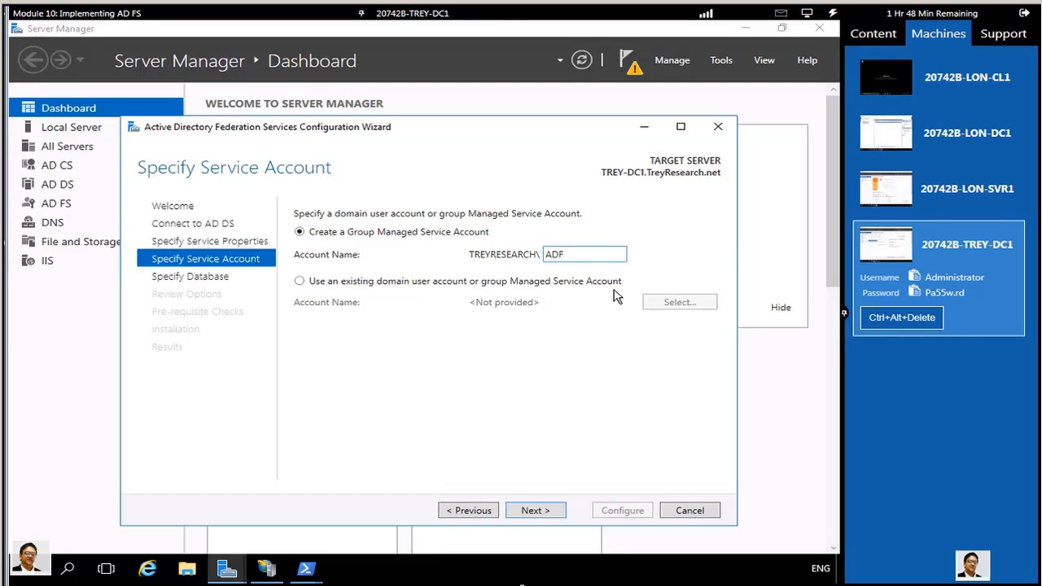
type("SService")
Step: Keep the Windows Internal Database and accept the reviewed options to run the prerequisite checks
left_click(537, 512)
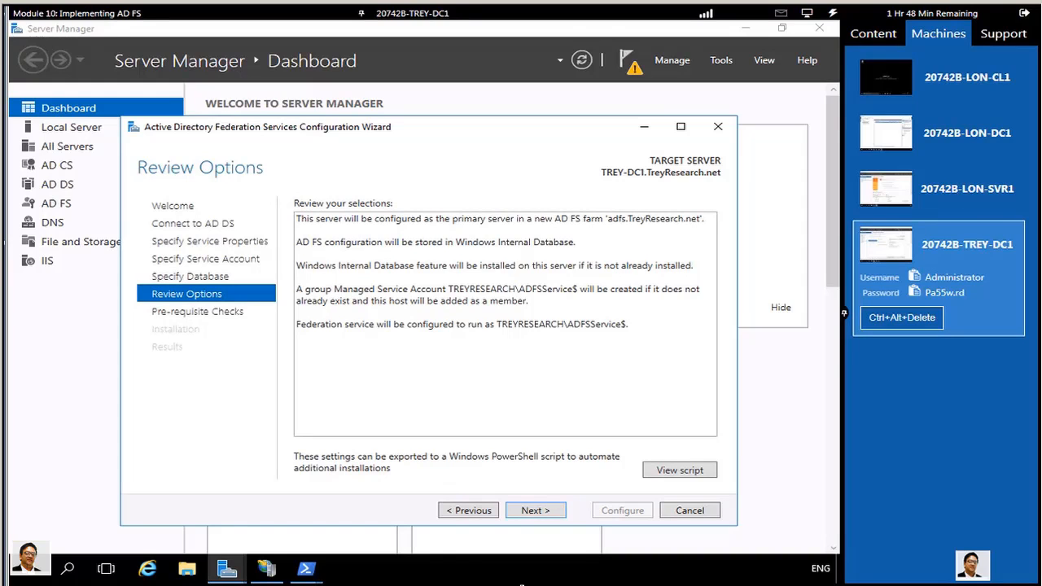
left_click(533, 511)
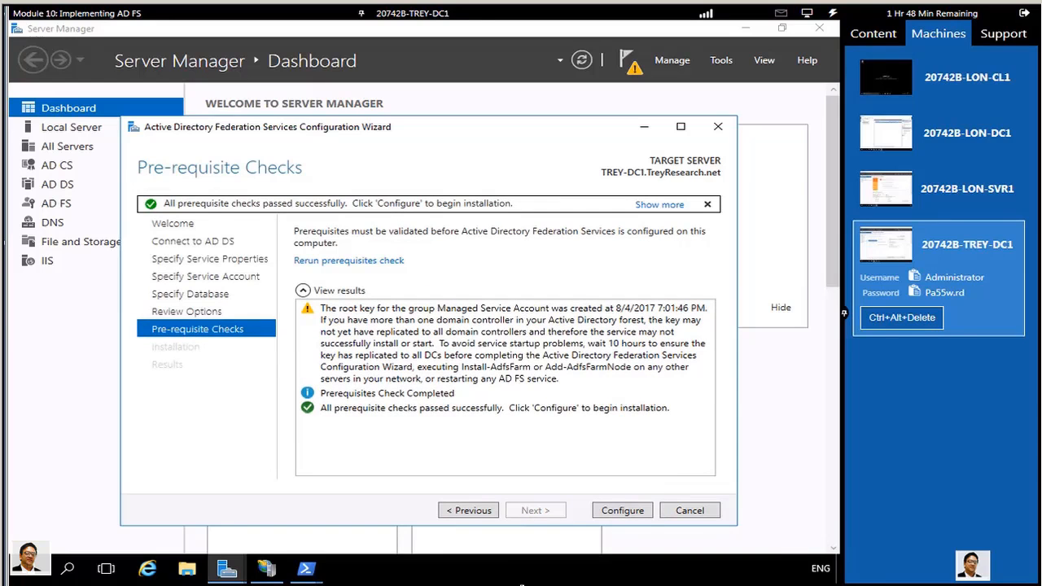
Step: Apply the AD FS configuration on TREY-DC1 and close the wizard once it reports success
left_click(619, 511)
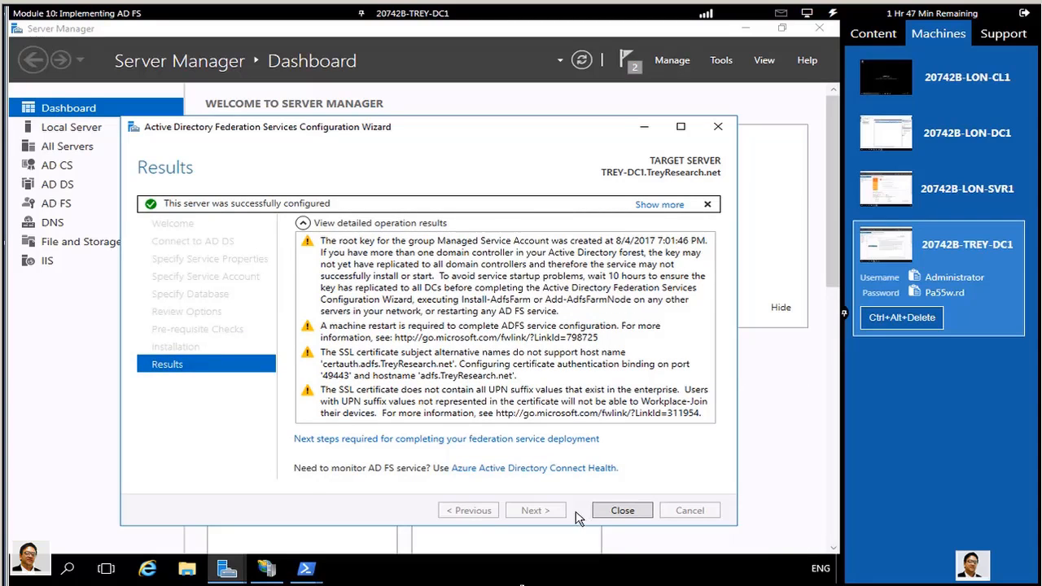
left_click(622, 510)
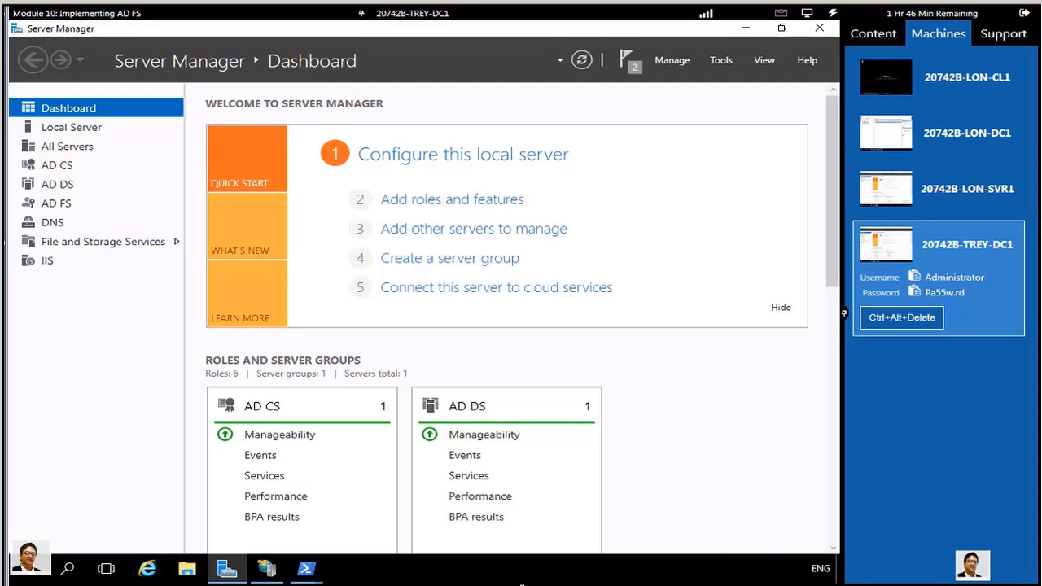
Step: Restart TREY-DC1 from the Start menu with Other (Unplanned) as the shutdown reason
left_click(32, 579)
right_click(32, 579)
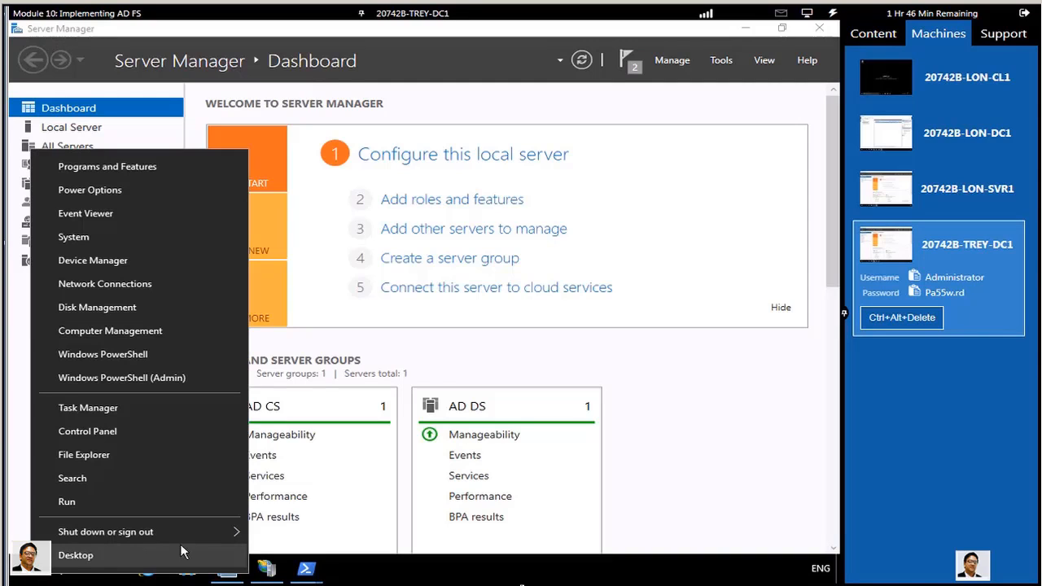
mouse_move(210, 540)
left_click(306, 529)
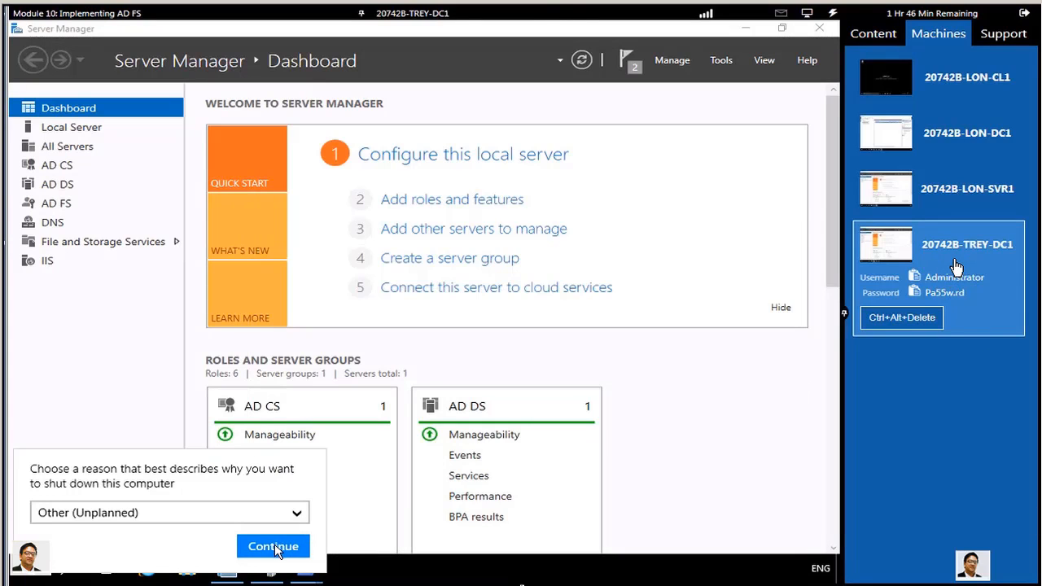
left_click(275, 545)
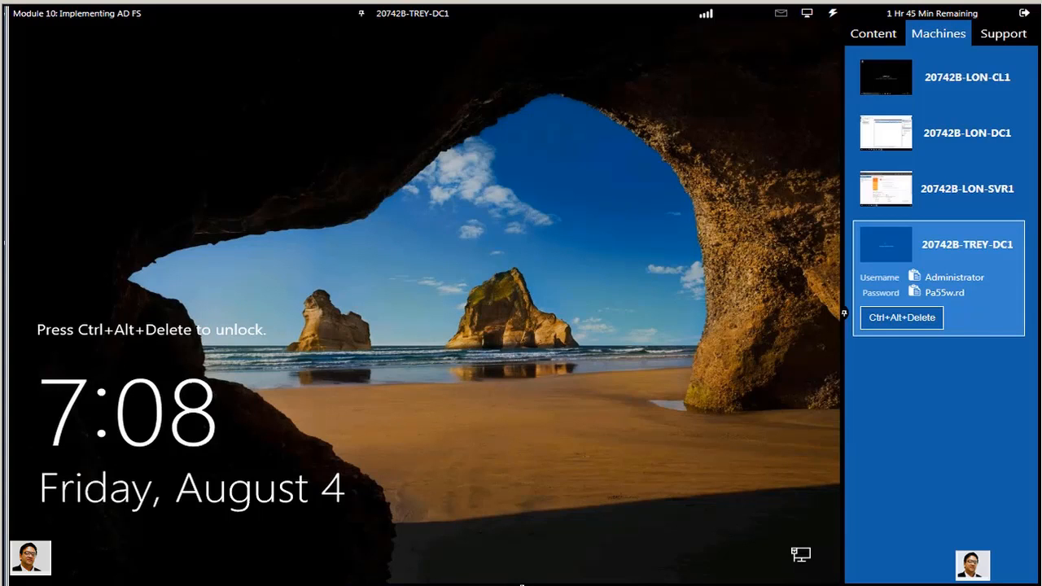
Step: Switch to LON-DC1 and bring its existing PowerShell console forward, focused and out of selection mode
left_click(935, 133)
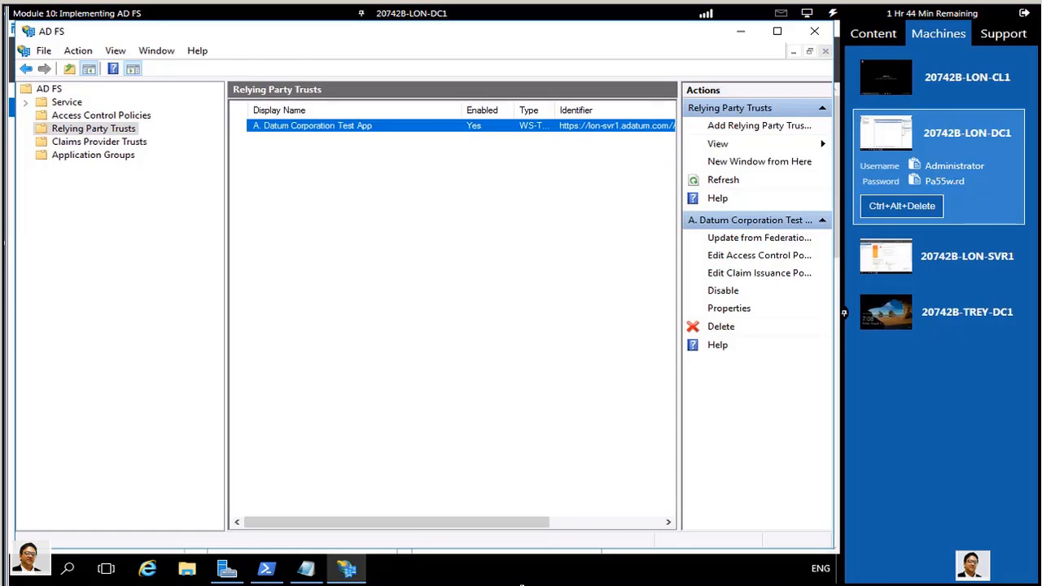
left_click(266, 568)
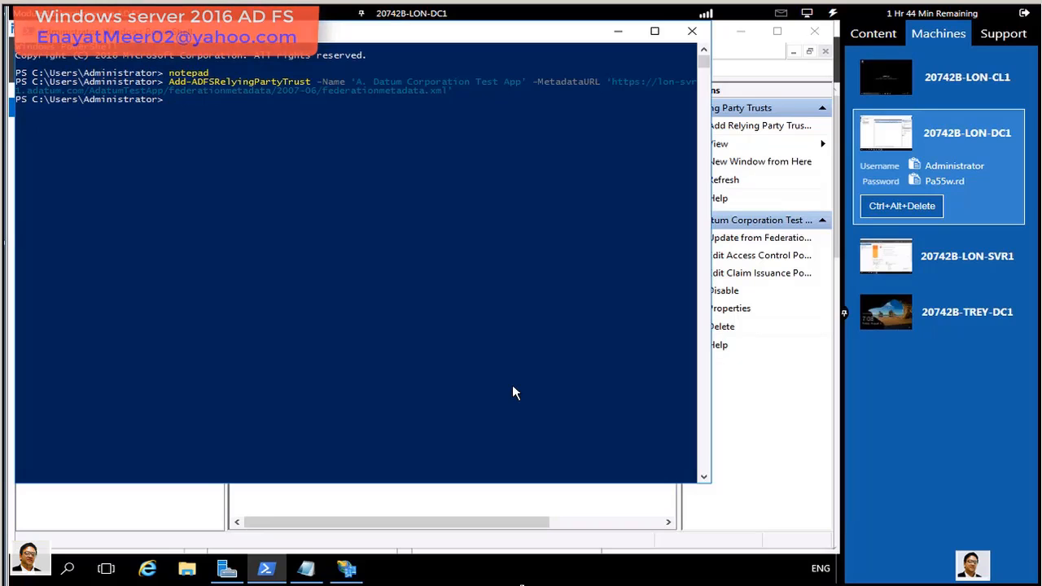
left_click(228, 135)
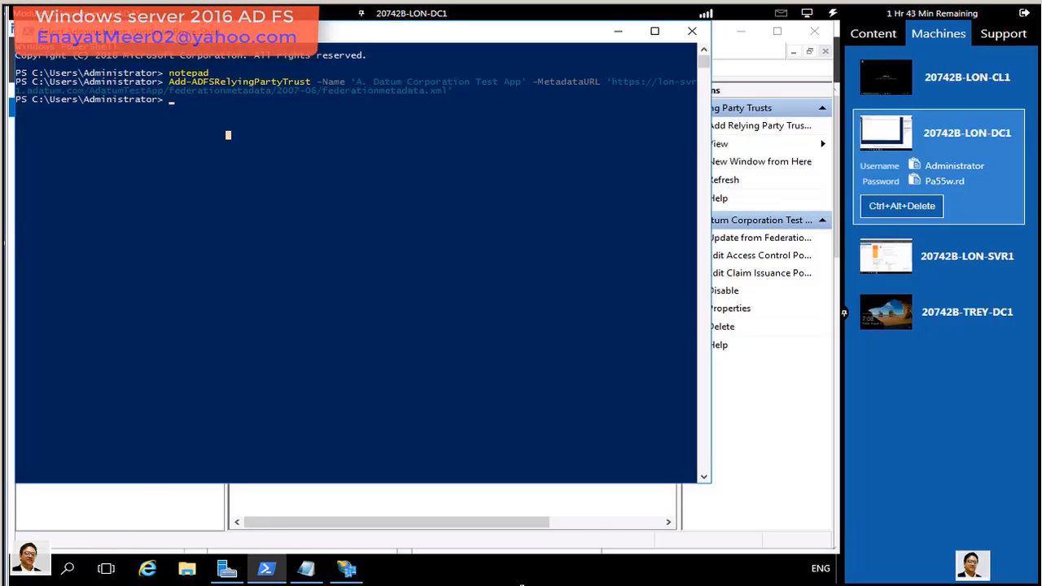
right_click(258, 192)
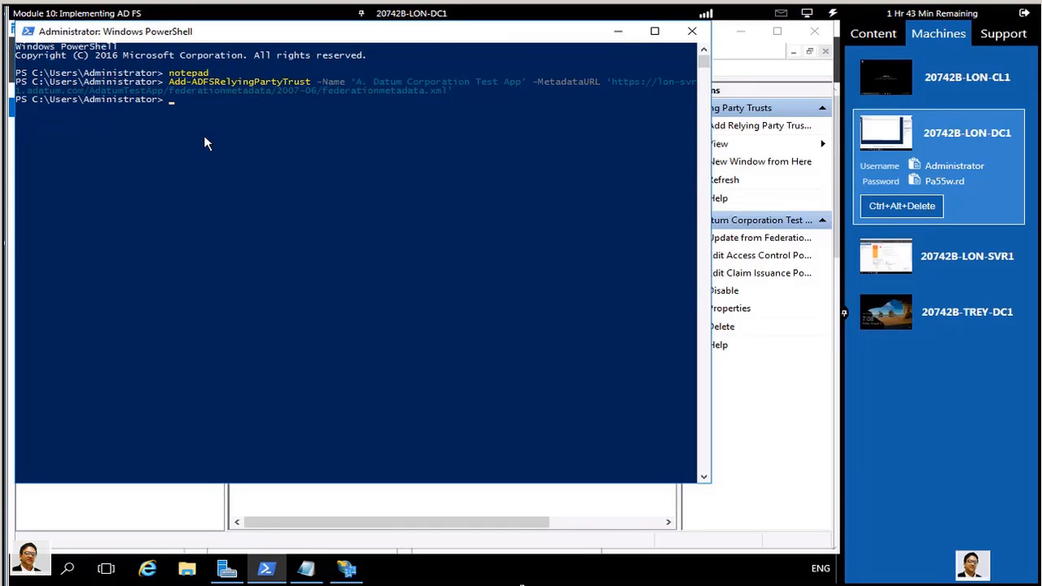
Step: Launch Windows PowerShell from the Start menu, then start another instance as Administrator
left_click(33, 574)
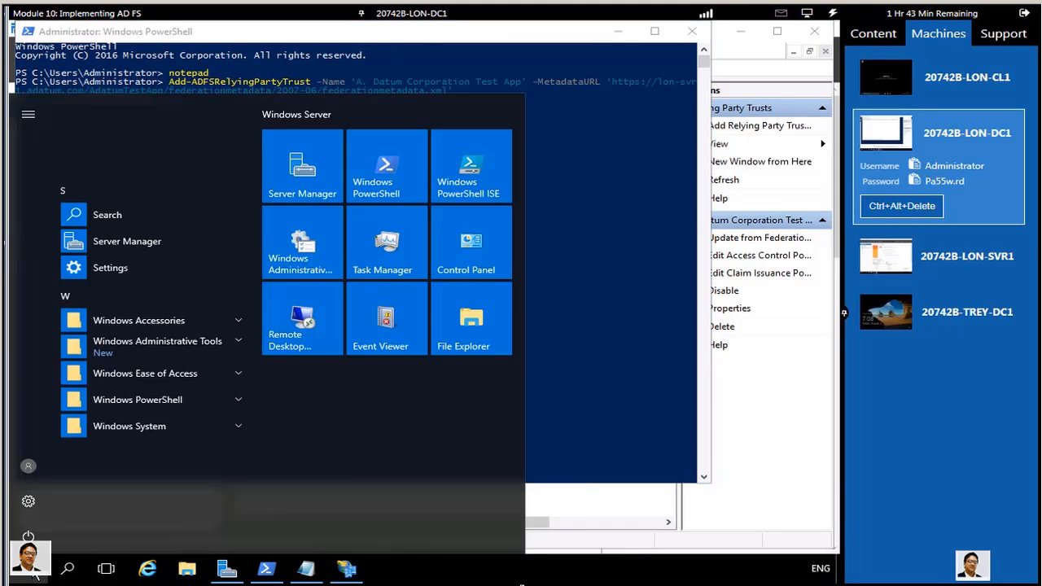
left_click(169, 400)
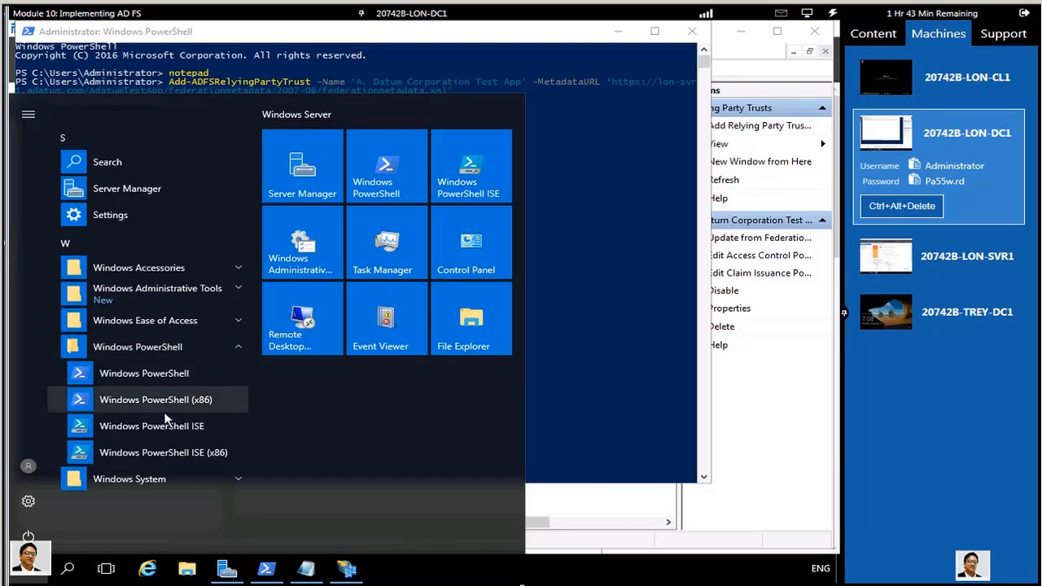
left_click(162, 373)
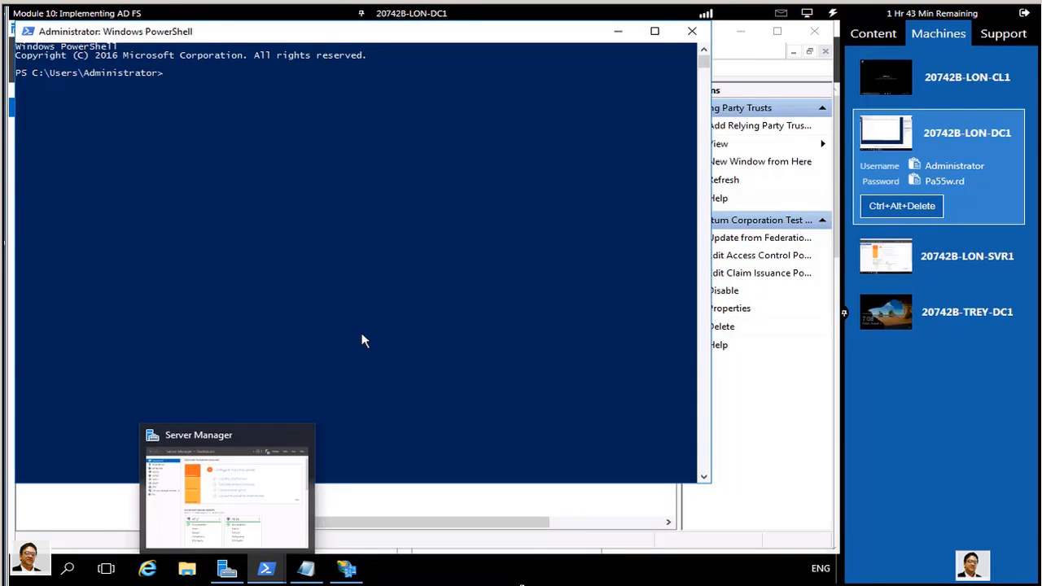
right_click(268, 568)
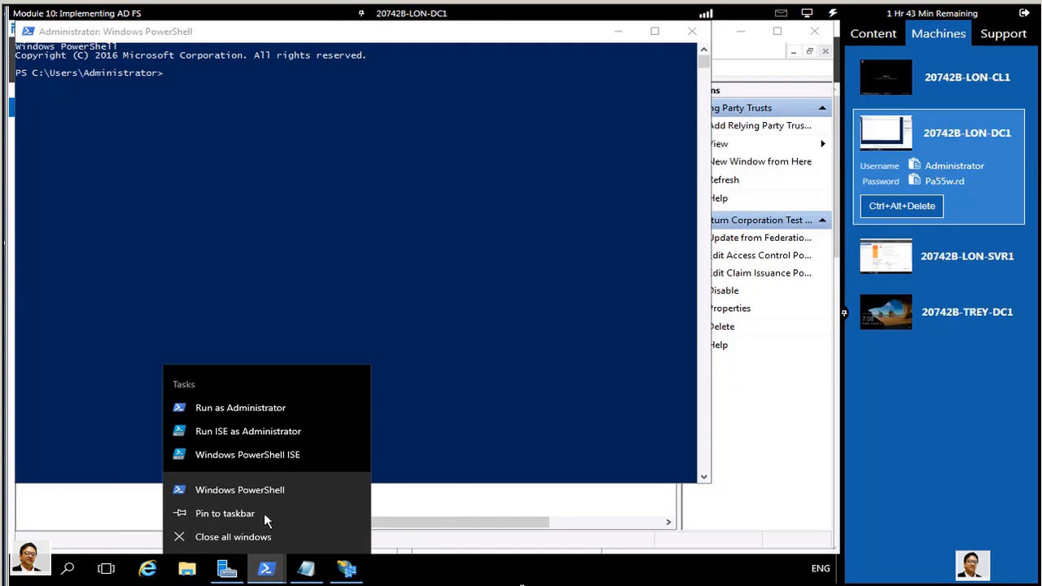
left_click(247, 412)
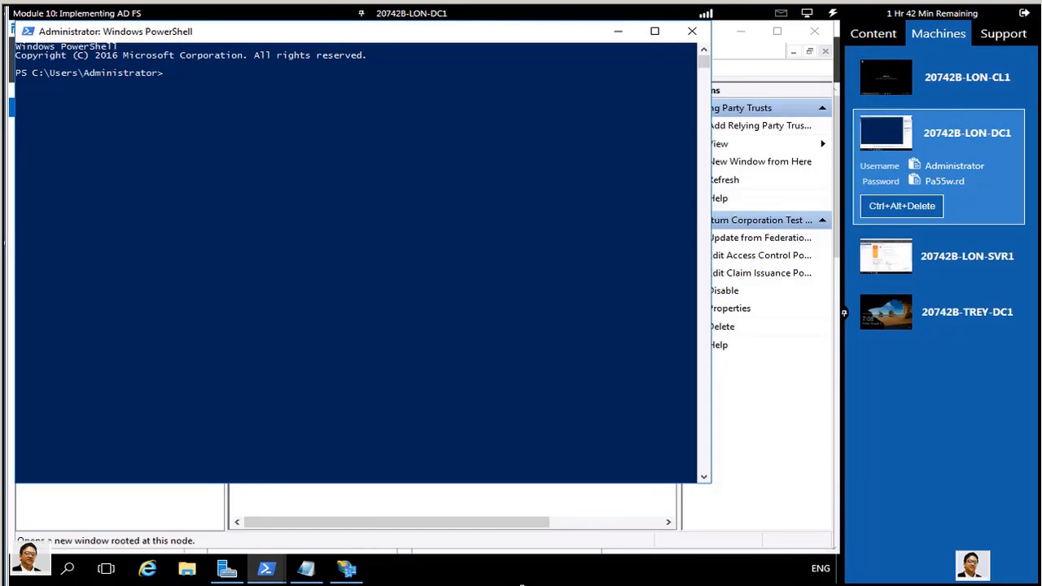
Step: Paste the Add-AdfsClaimsProviderTrust 'Trey Research' metadata command into the administrator console
left_click(235, 120)
right_click(187, 80)
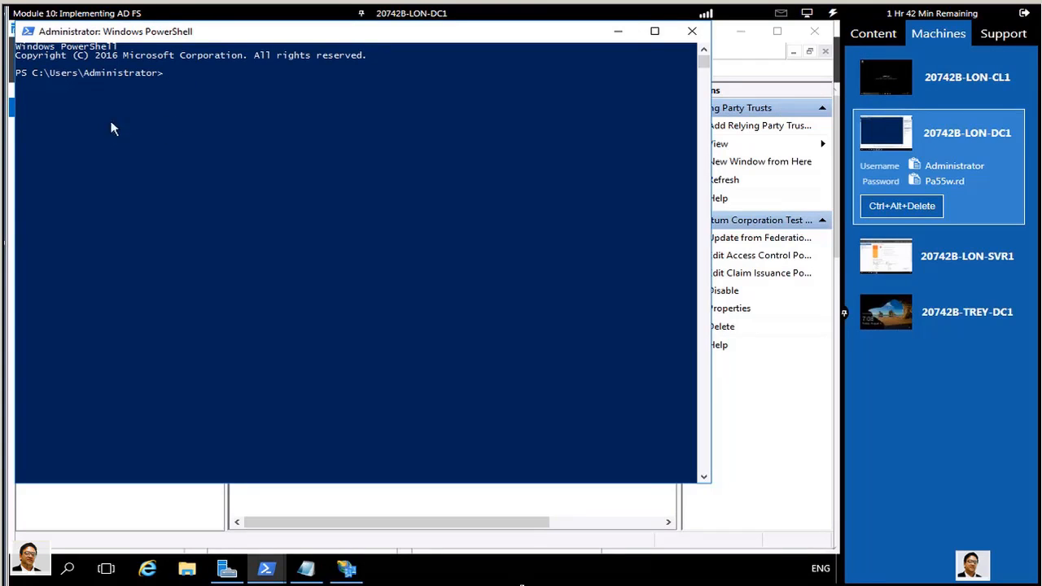
left_click(28, 33)
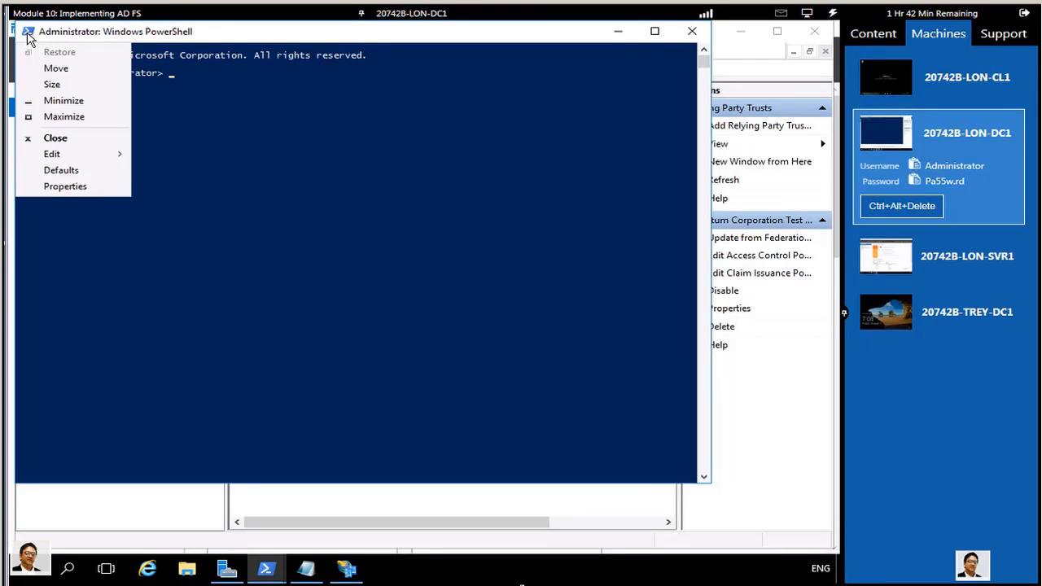
mouse_move(53, 155)
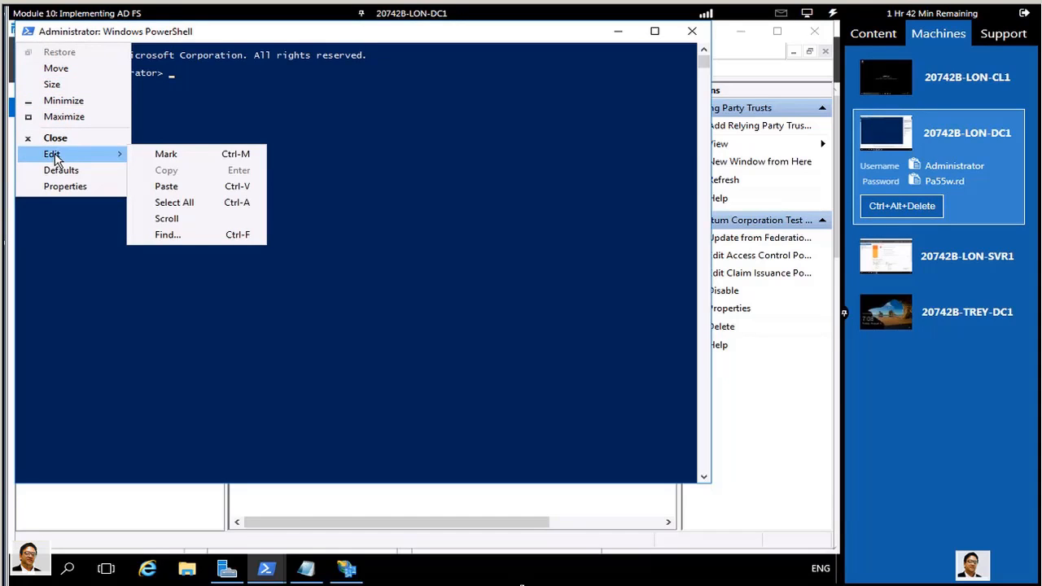
left_click(167, 187)
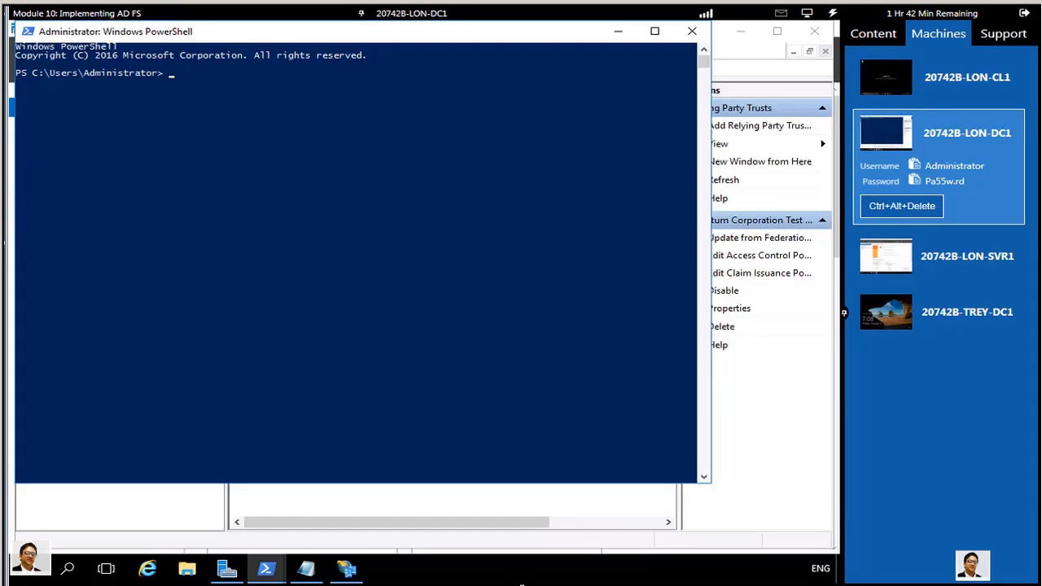
type("Add-AdfsClaimsProviderTrust -Name 'Trey Research' -MetadataUrl 'https://adfs.treyresearch.net/federationmetadata/2007-06/federationmetadata.xml'")
Step: Run the Trey Research claims provider trust command and enter Set-ADFSProperties -IgnoreTokenBinding $true
left_click(388, 155)
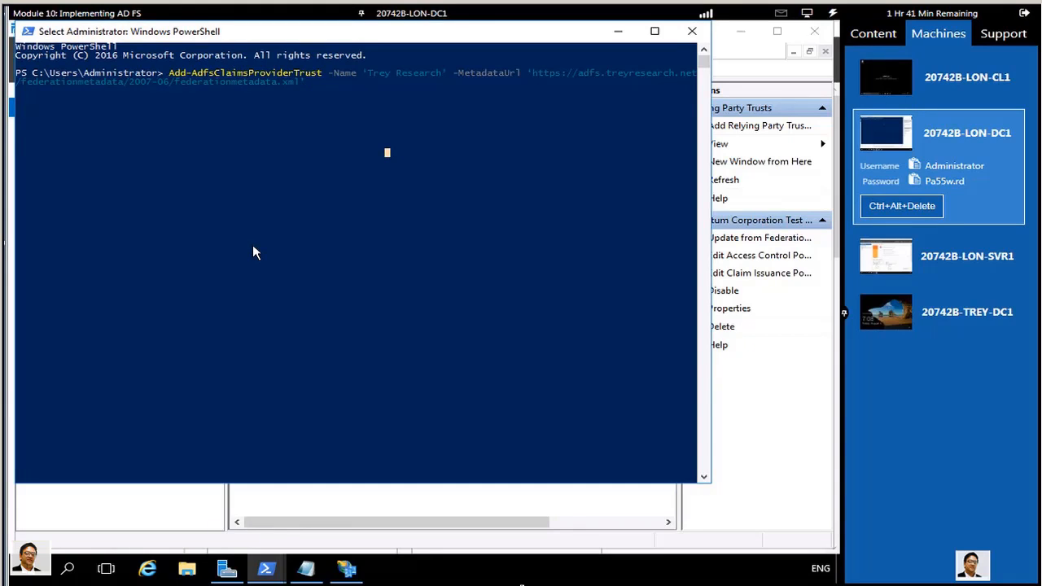
key("Escape")
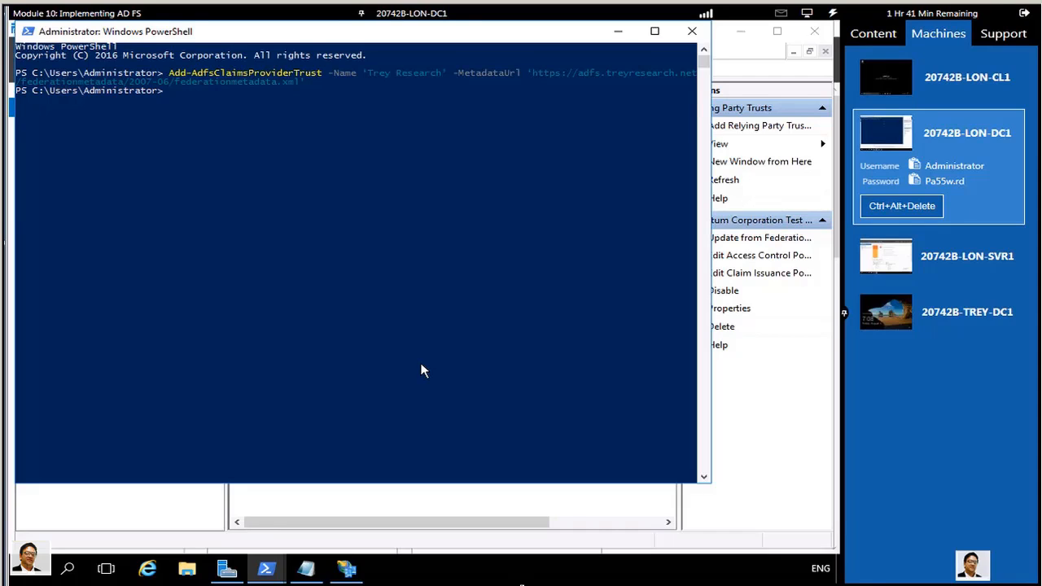
type("Set-ADFSProperties")
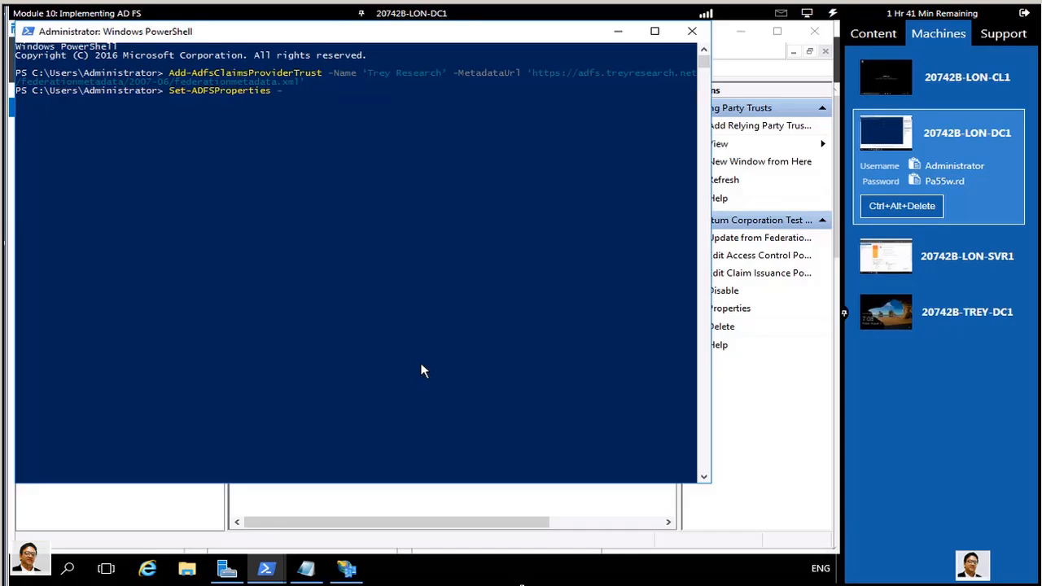
type(" -IgnoreTokenBinding $true")
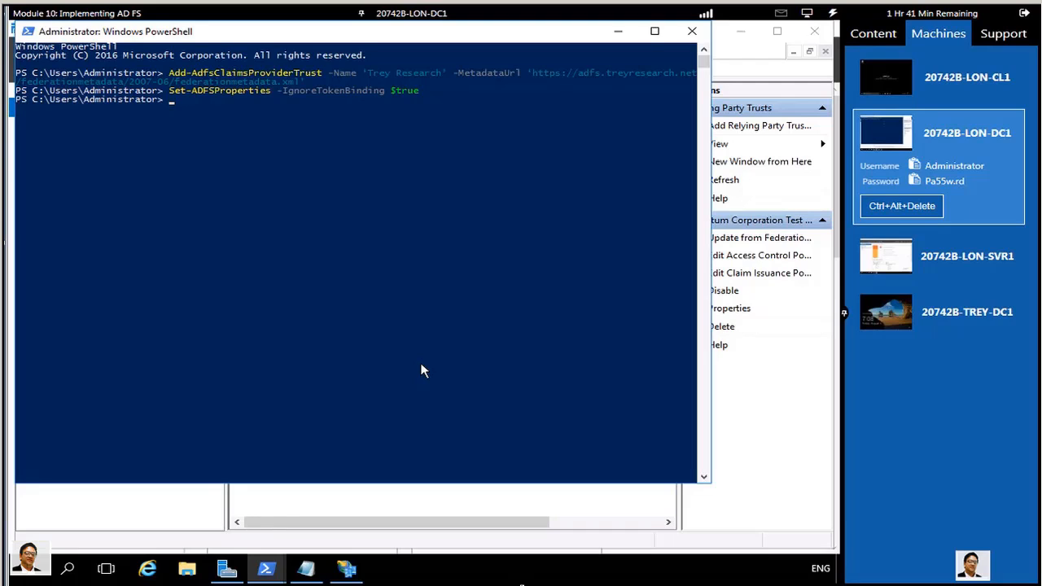
Step: Recall the Set-ADFSProperties command, strip its parameters and run it bare
key("Up")
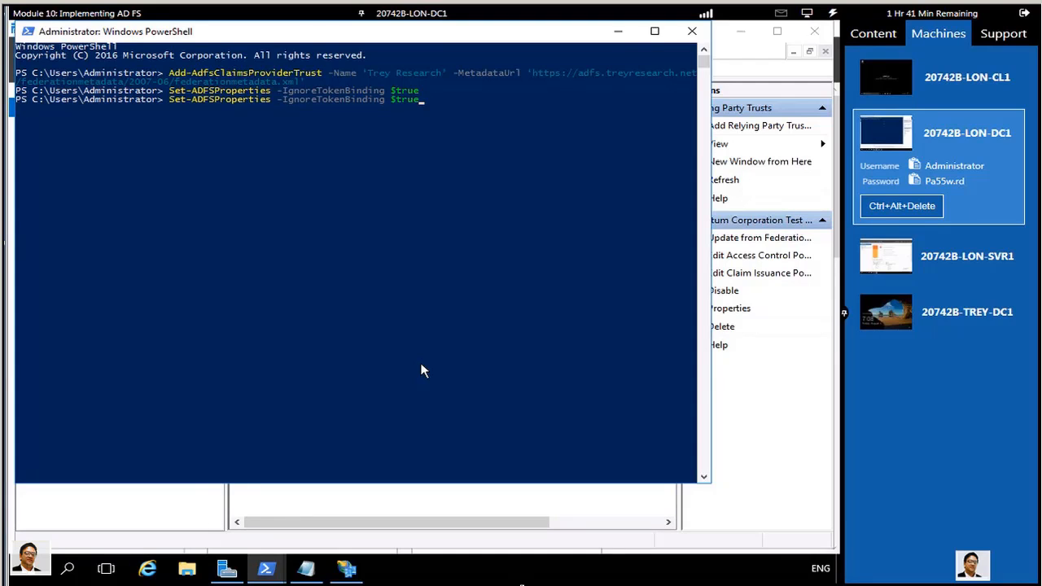
key("BackSpace")
key("BackSpace")
key("BackSpace")
key("BackSpace")
key("BackSpace")
key("BackSpace")
key("BackSpace")
key("BackSpace")
key("BackSpace")
key("BackSpace")
key("BackSpace")
key("BackSpace")
key("BackSpace")
key("BackSpace")
key("BackSpace")
key("BackSpace")
key("BackSpace")
key("BackSpace")
key("BackSpace")
key("BackSpace")
key("BackSpace")
key("BackSpace")
key("BackSpace")
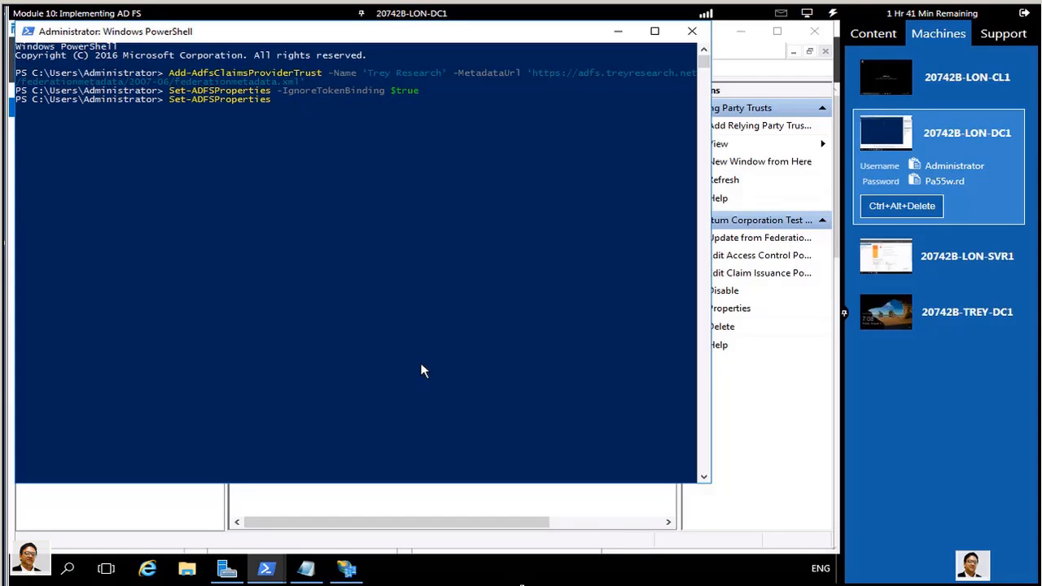
key("Return")
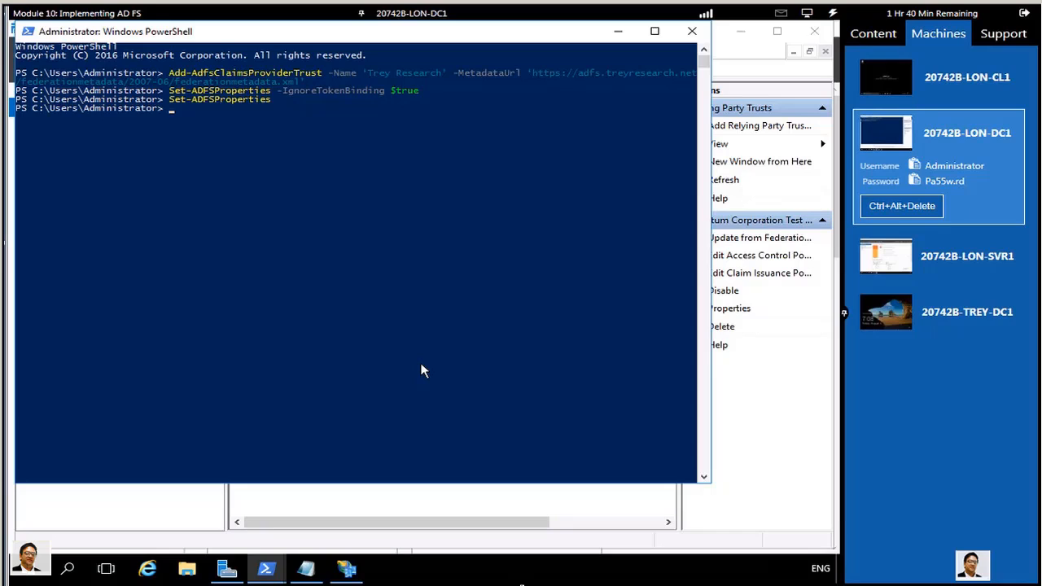
Step: List the AD FS properties with Get-AdfsProperties and verify IgnoreTokenBinding is True
type("Get-Adfsproperties")
key("Return")
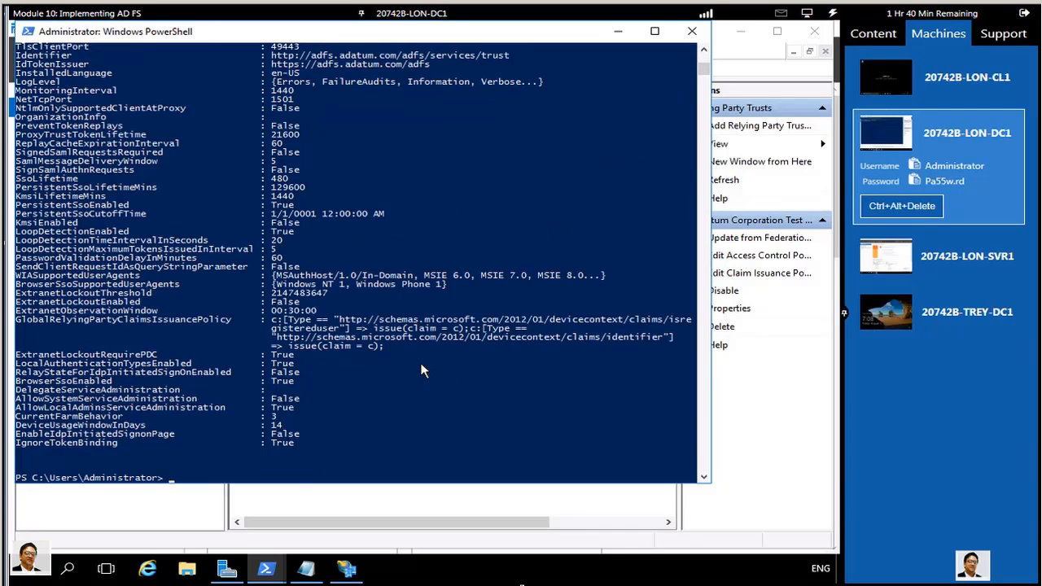
scroll(421, 370, "down", 2)
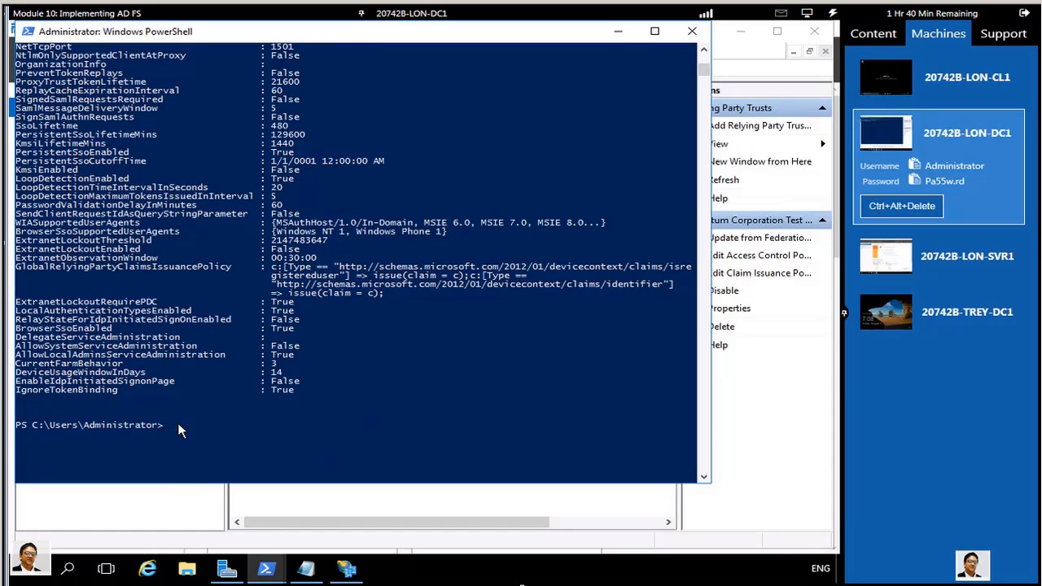
scroll(181, 431, "up", 12)
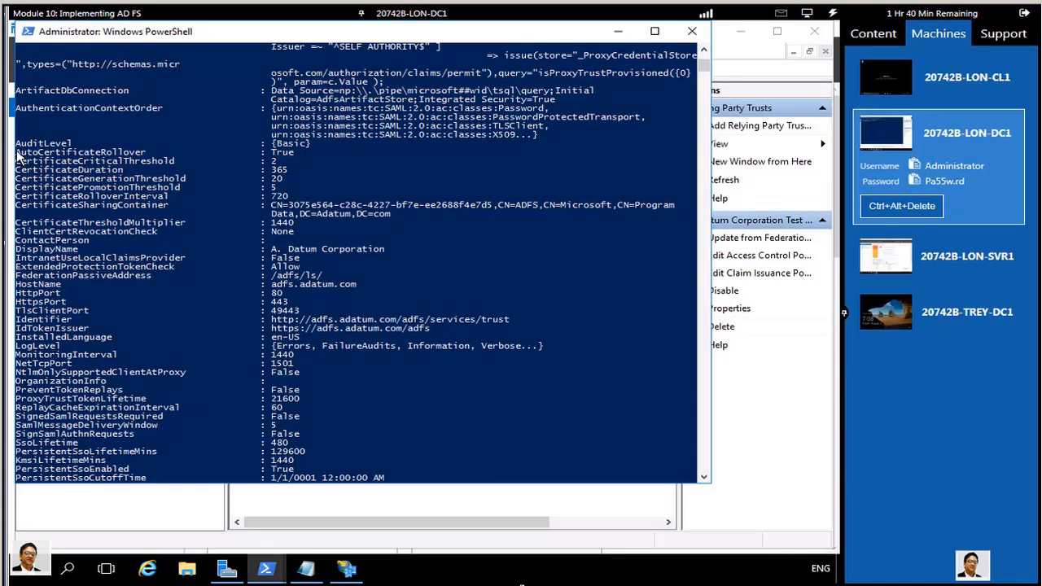
left_click_drag(16, 151, 345, 164)
scroll(411, 253, "up", 8)
scroll(411, 252, "down", 15)
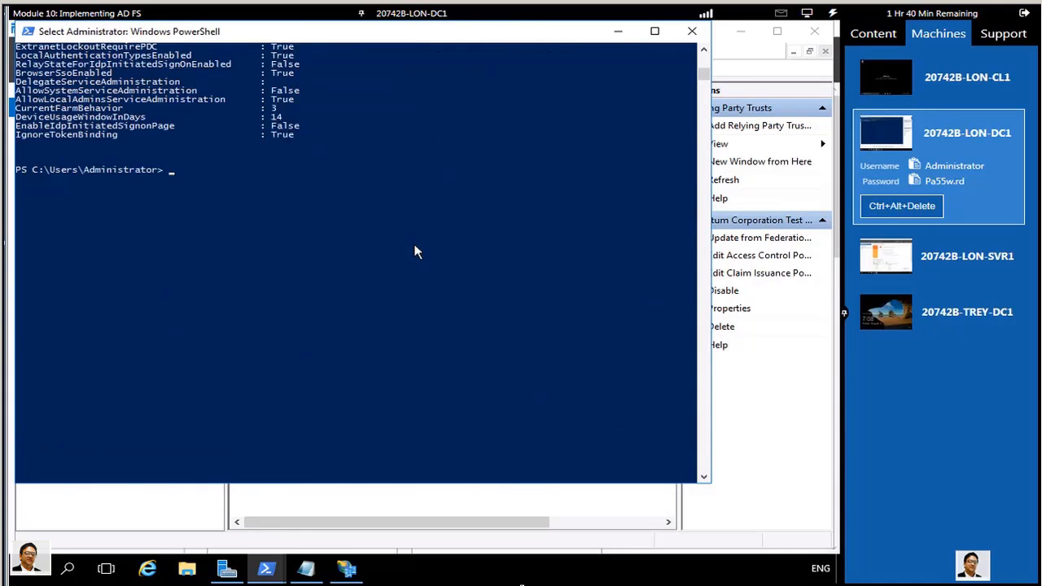
Step: Run Set-ADFSProperties -IgnoreTokenBinding $true once more
scroll(333, 243, "up", 3)
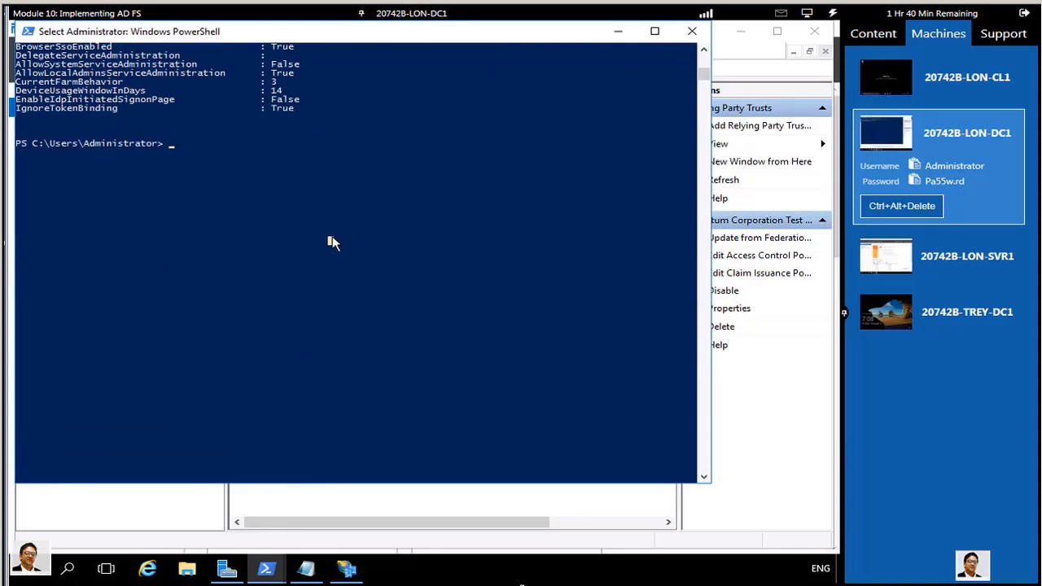
type("Set-ADFSProperties")
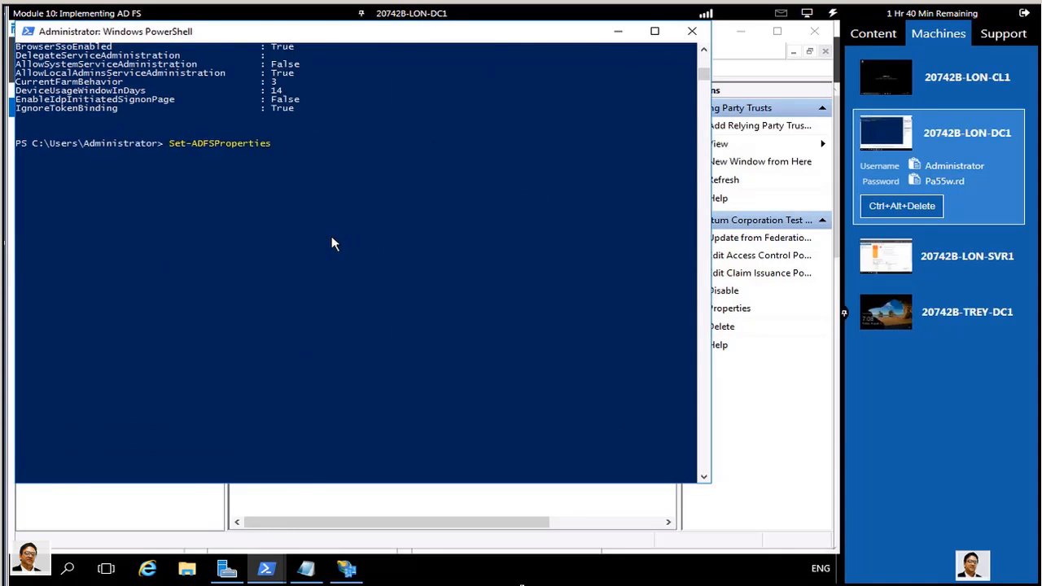
type(" -IgnoreTokenBinding $true")
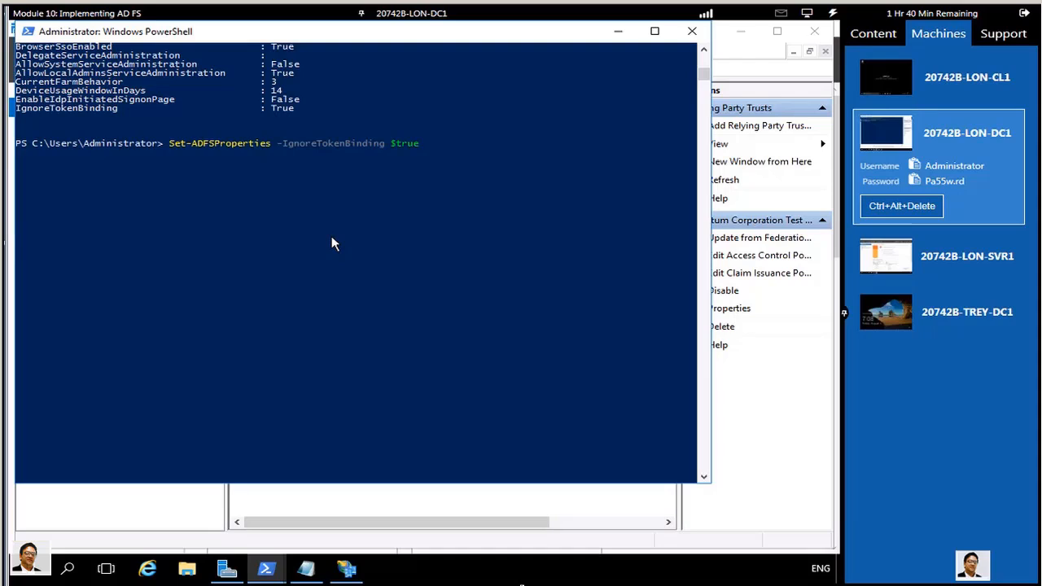
key("Return")
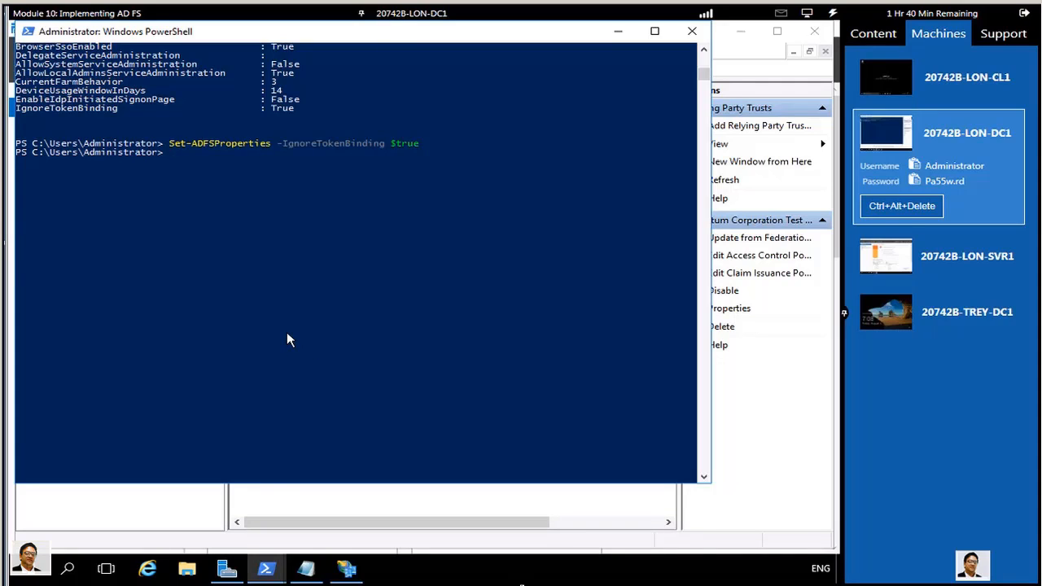
Step: Refresh AD FS Management, show Claims Provider Trusts, and call up the Trey Research trust's context menu
left_click(347, 570)
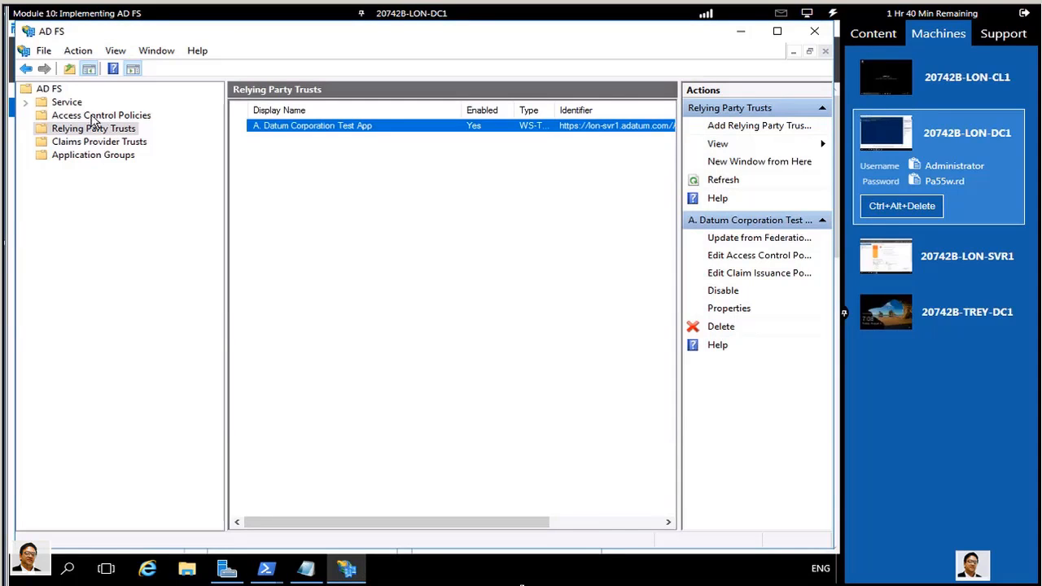
right_click(51, 90)
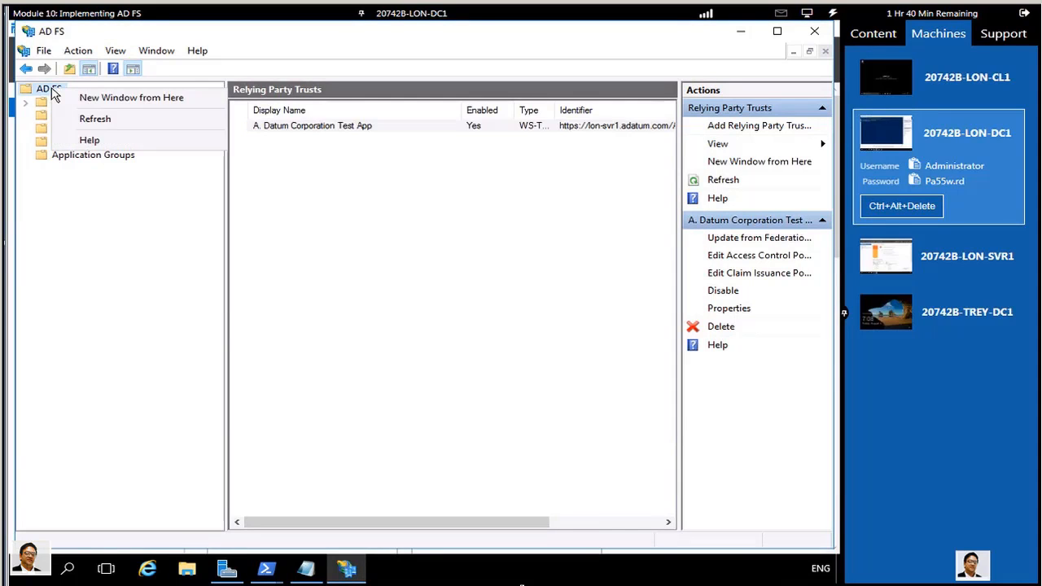
left_click(94, 121)
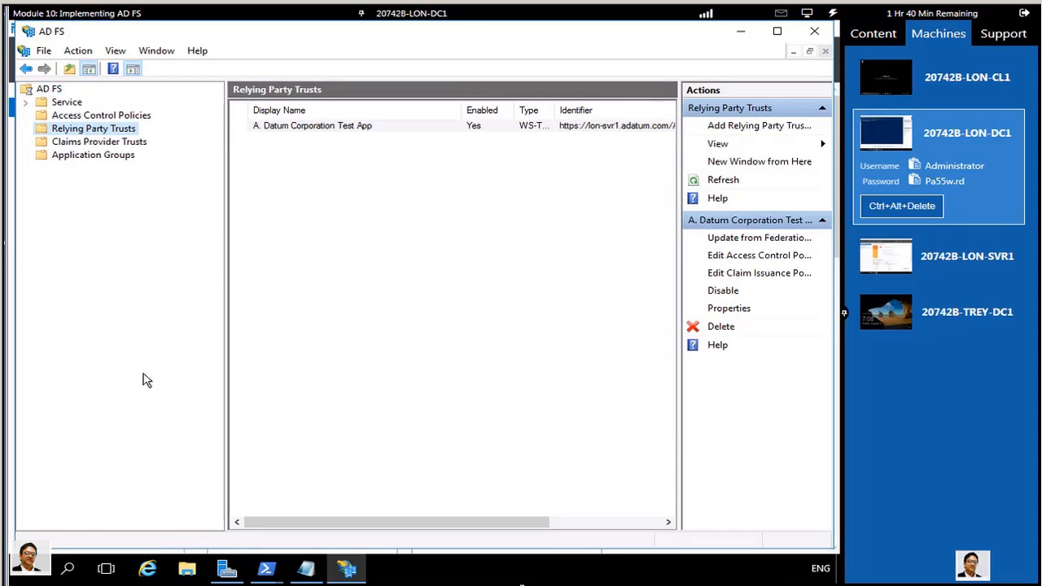
left_click(82, 142)
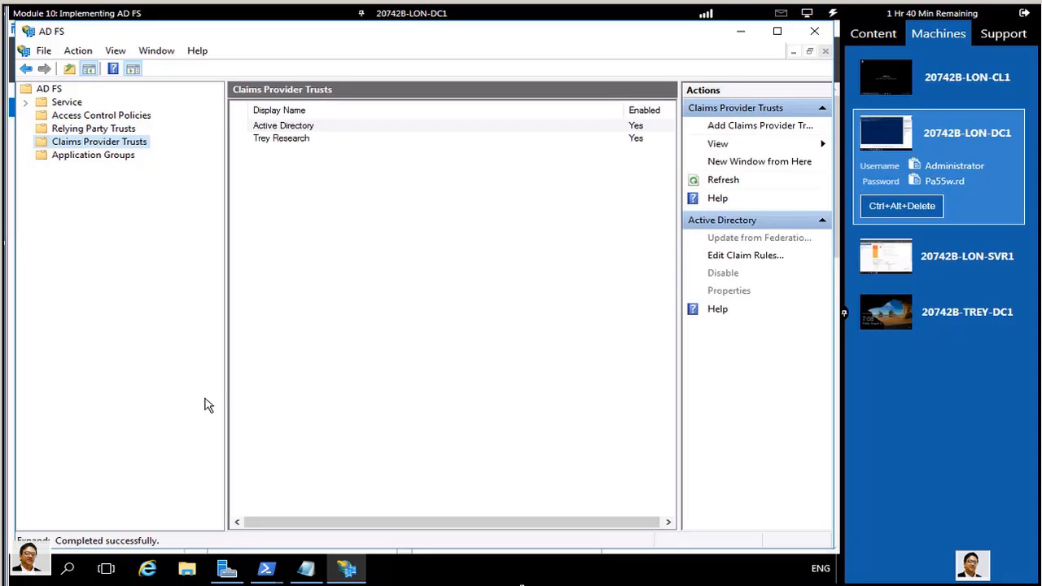
left_click(291, 140)
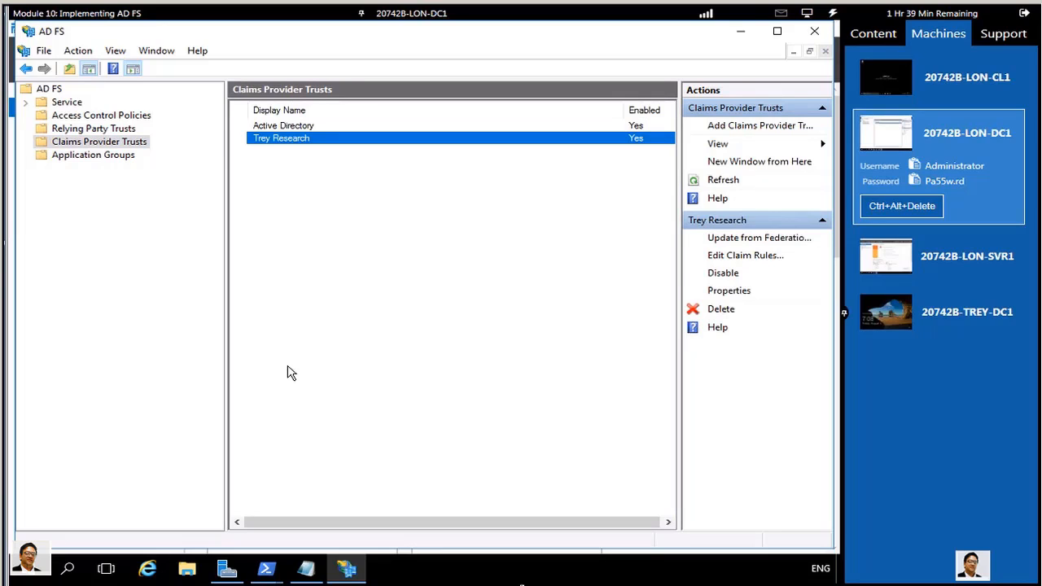
right_click(285, 143)
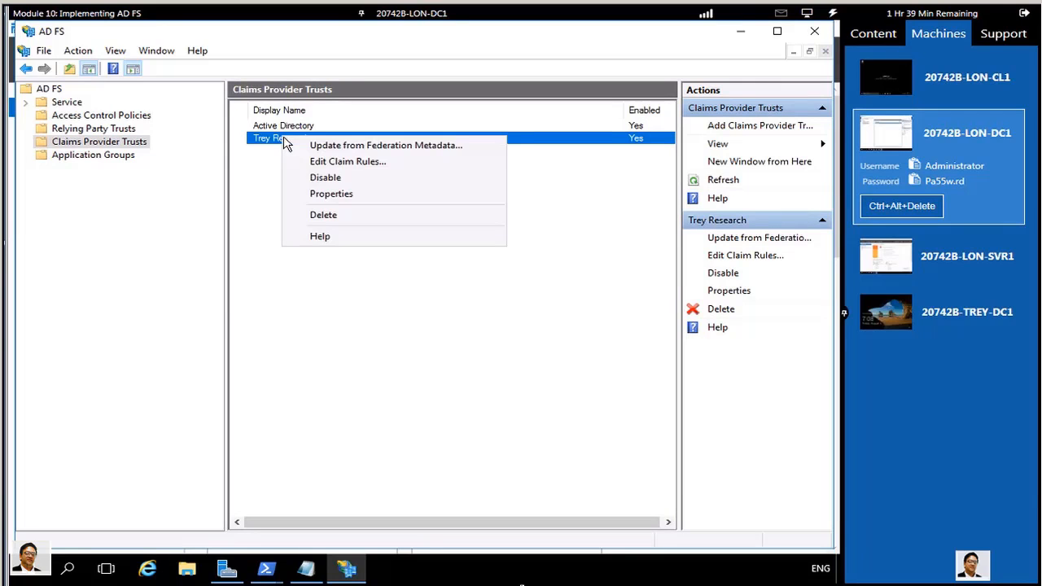
Step: Start a new Pass Through or Filter an Incoming Claim acceptance rule for Trey Research
left_click(338, 162)
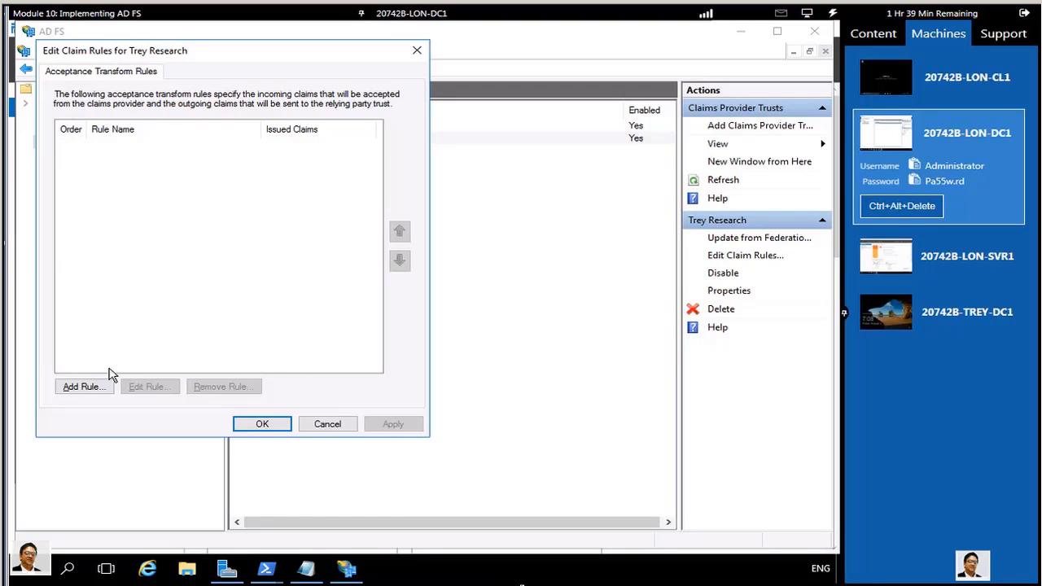
left_click(85, 387)
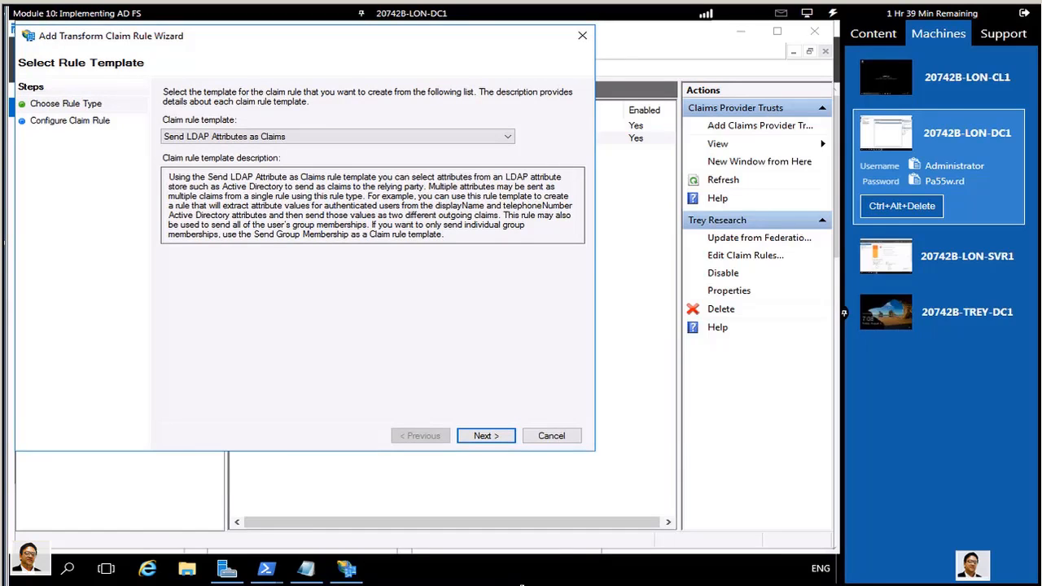
left_click(508, 140)
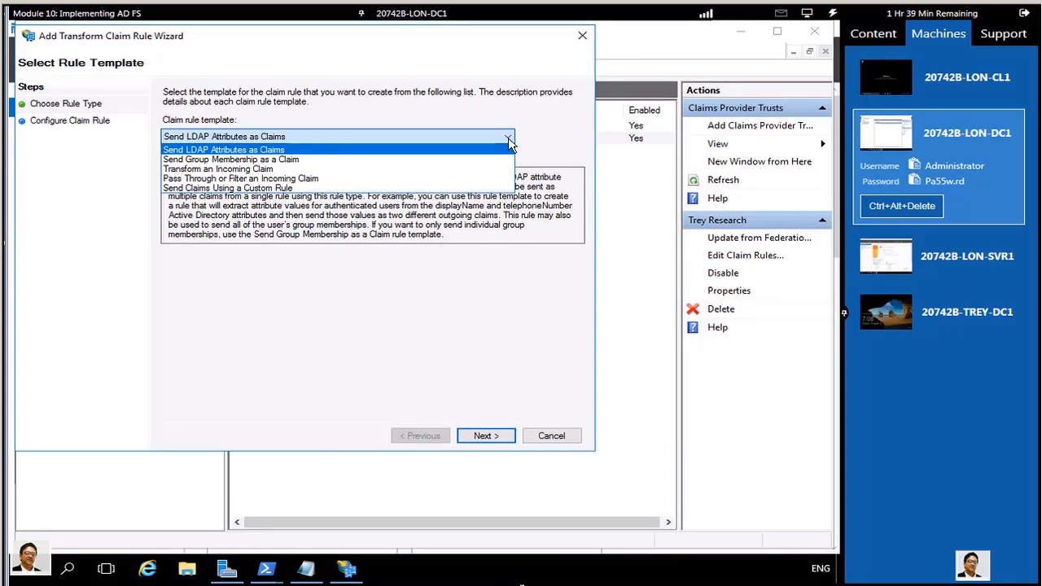
left_click(276, 178)
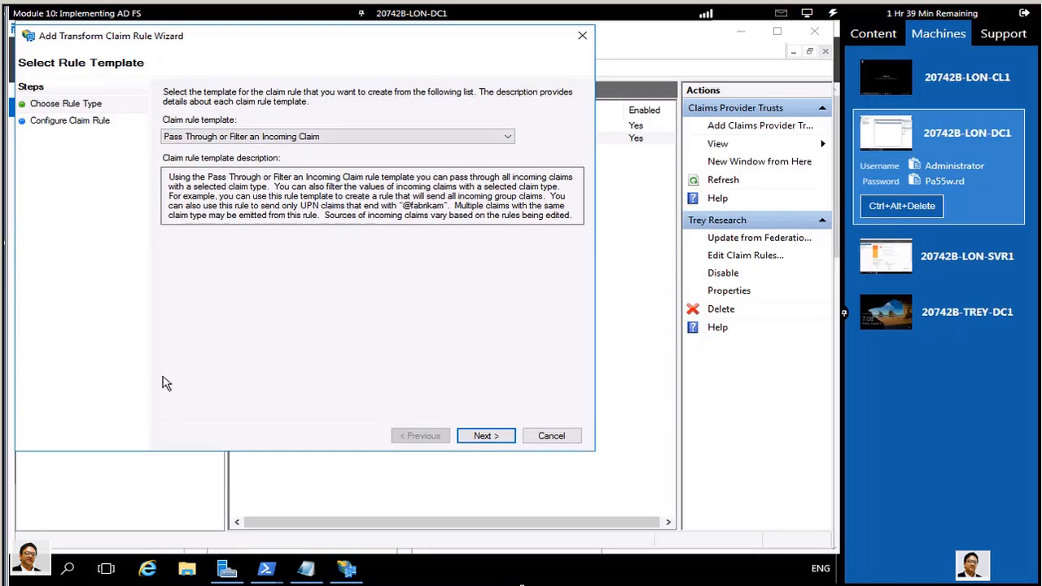
left_click(486, 435)
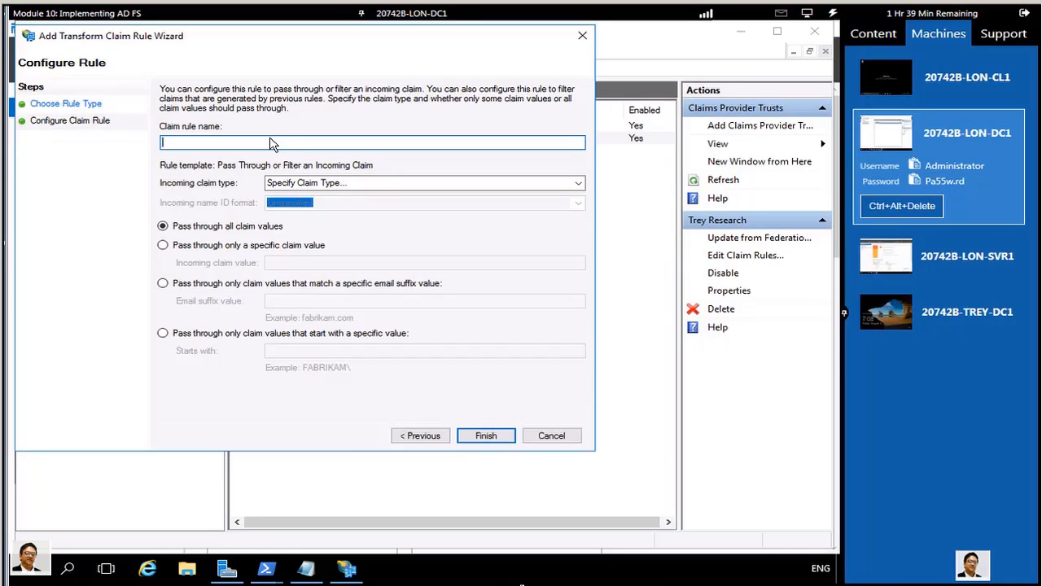
Step: Name the rule 'Pass through Windows account name', pass Windows account name claims, and save it
type("Pass through w")
key("BackSpace")
type("Windows")
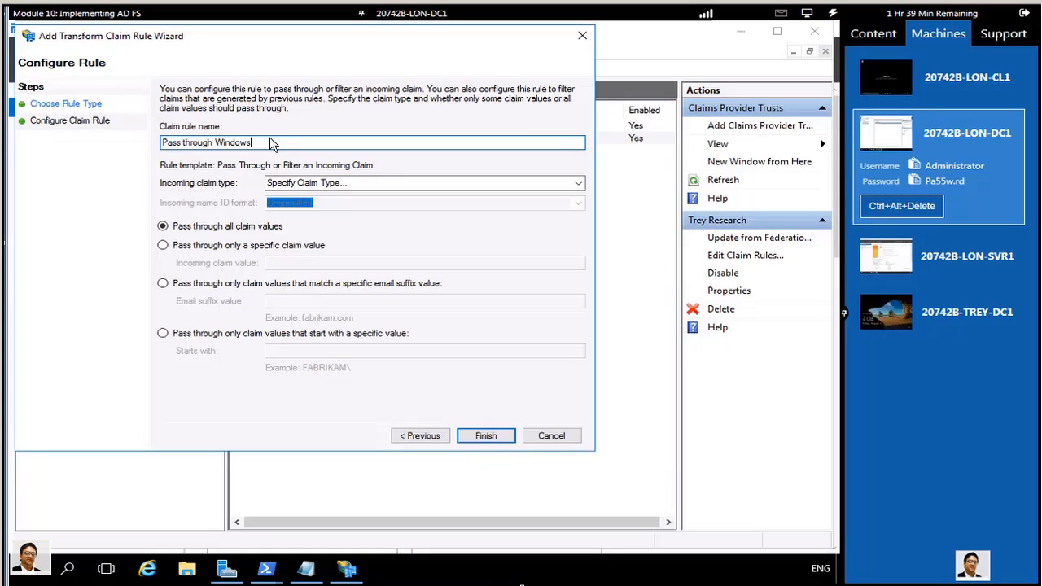
type(" account name")
left_click(578, 184)
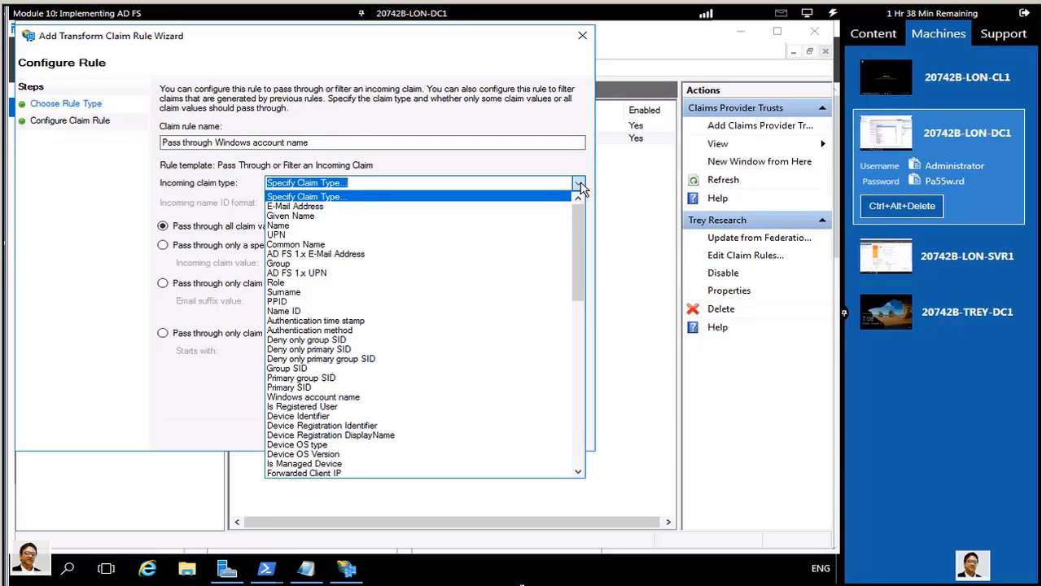
type("w")
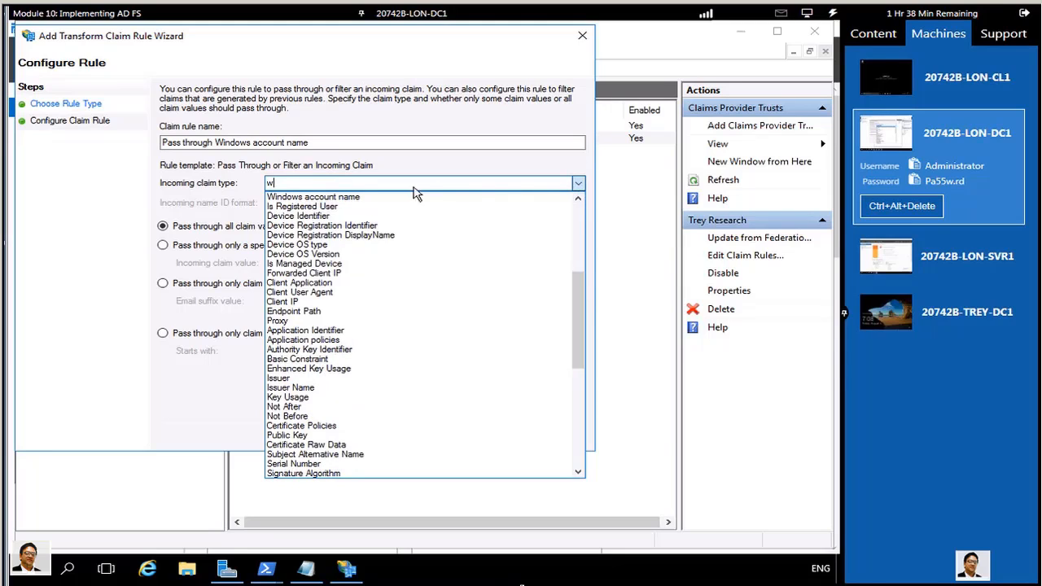
left_click(389, 197)
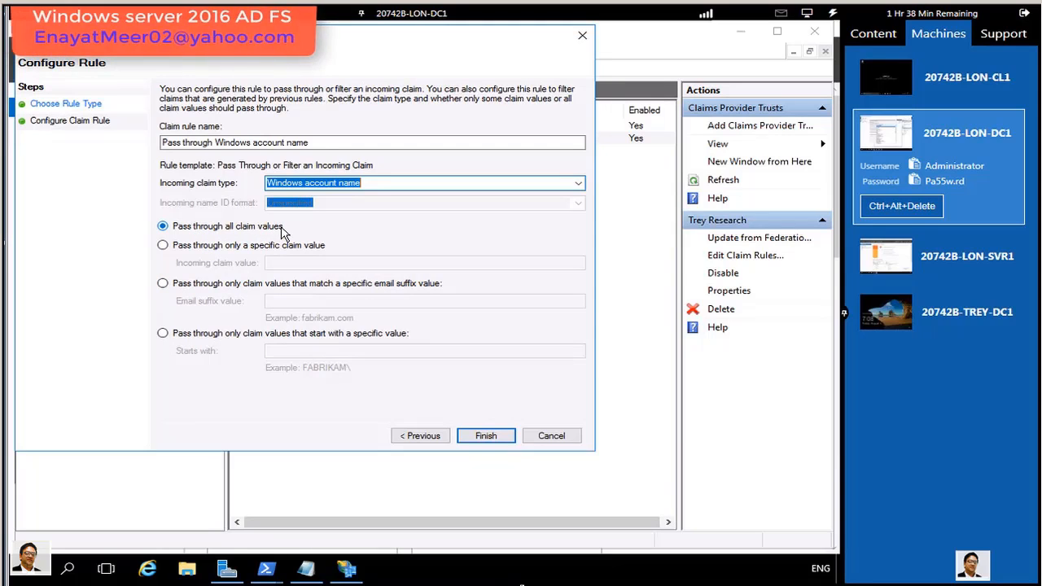
left_click(484, 437)
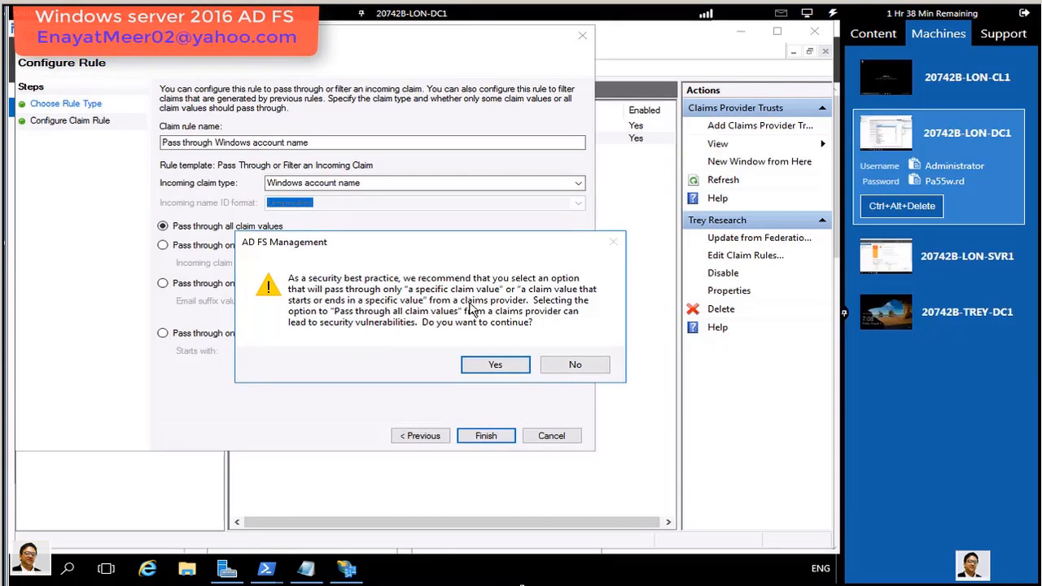
left_click(491, 365)
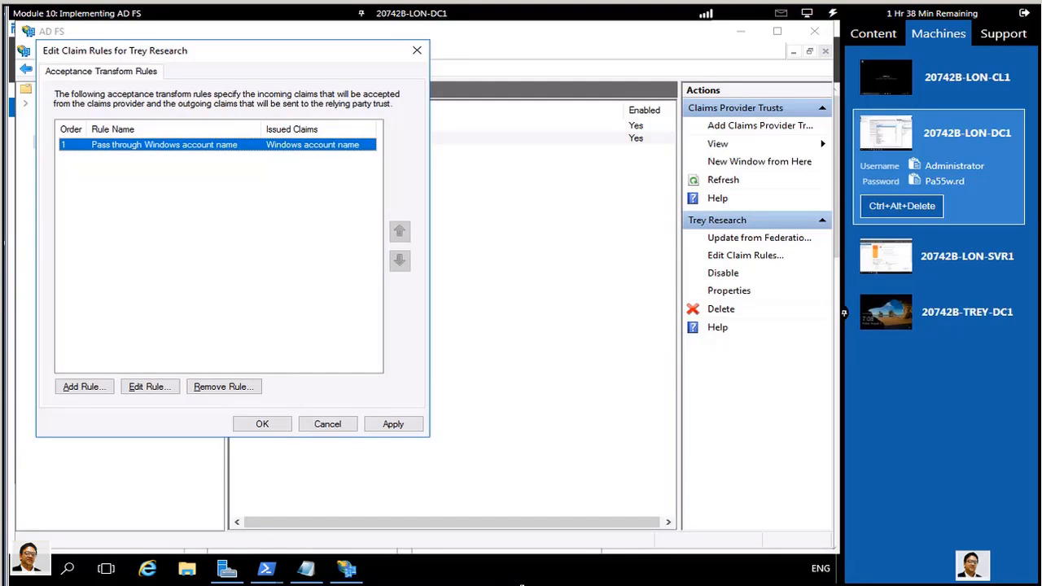
left_click(262, 425)
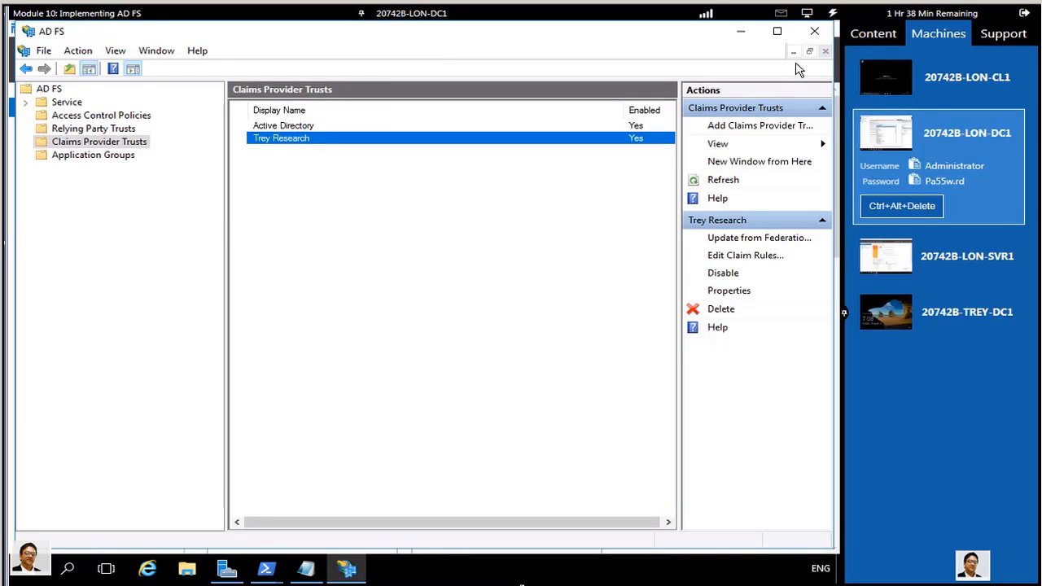
Step: Close the AD FS console and confirm Part 1 of the lab is complete
left_click(816, 33)
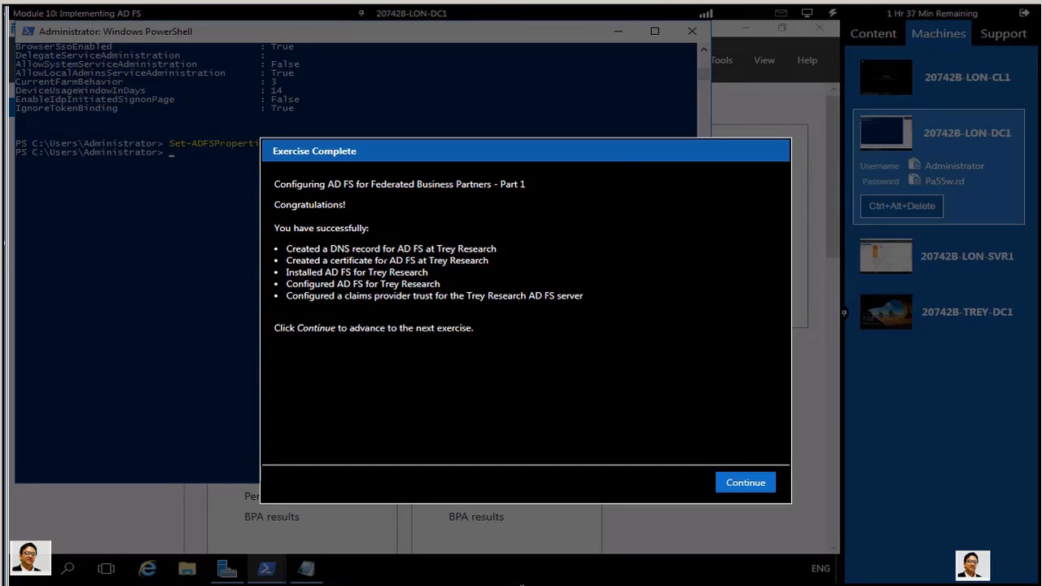
left_click_drag(287, 247, 633, 300)
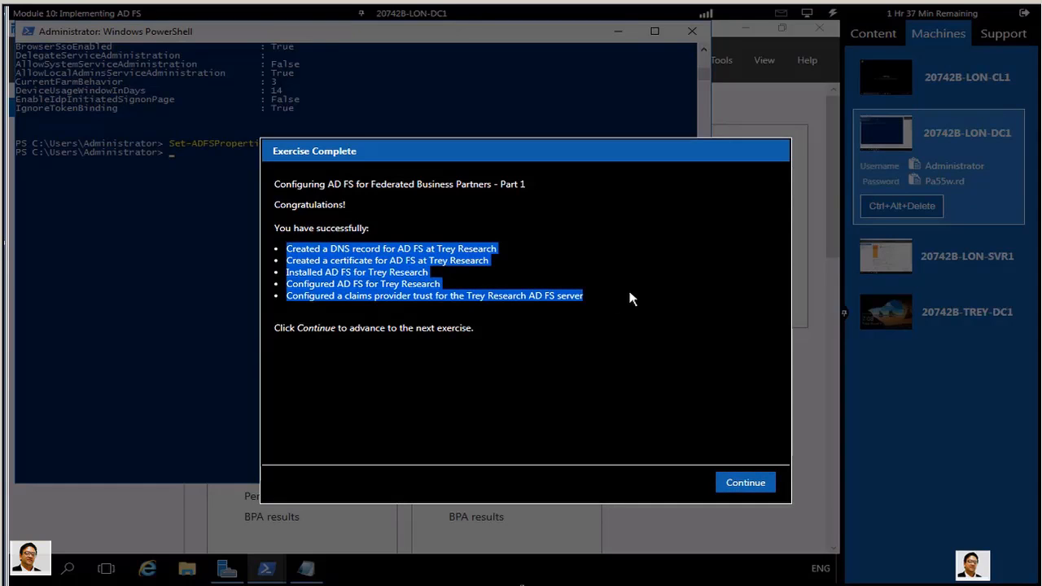
left_click(583, 409)
left_click(742, 485)
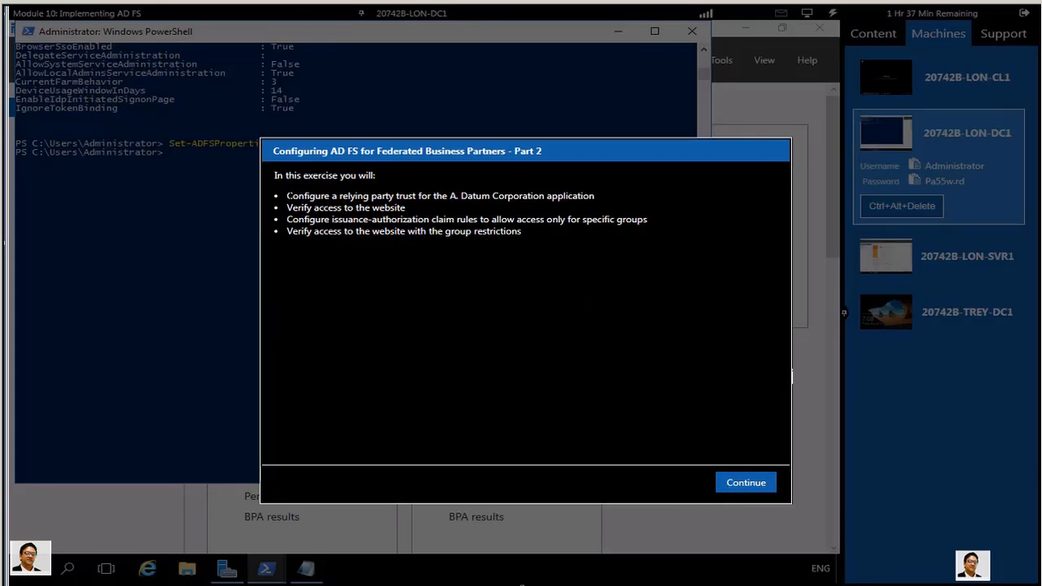
Step: Review the four Part 2 tasks and dismiss the Part 2 overview
left_click_drag(287, 195, 584, 292)
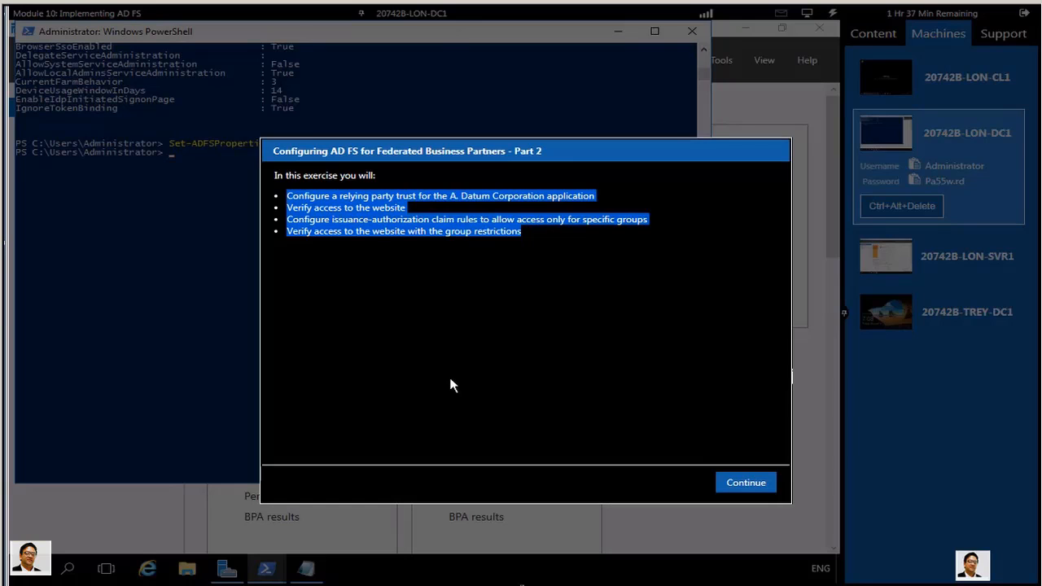
left_click(453, 385)
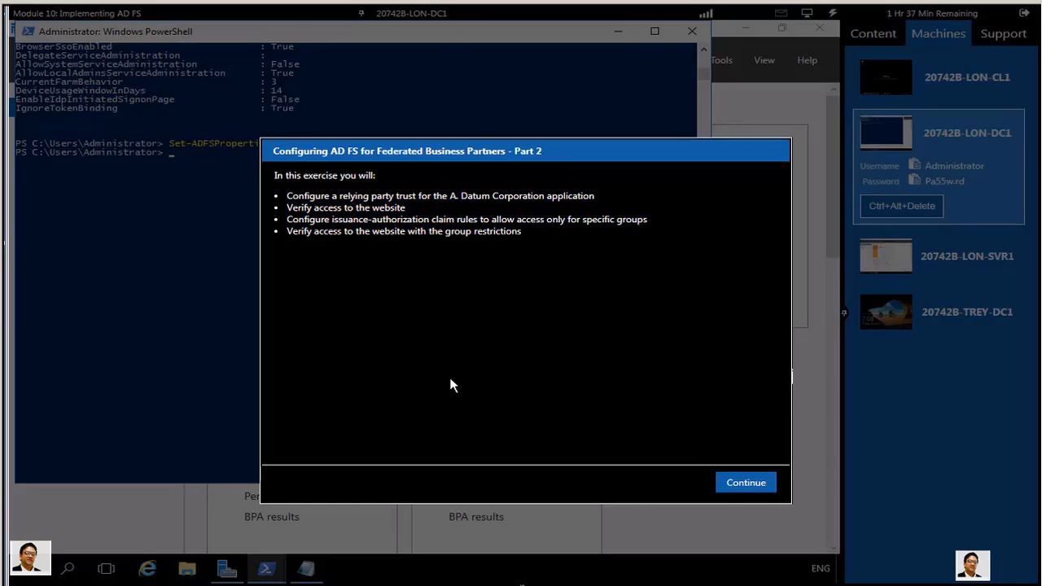
left_click(742, 485)
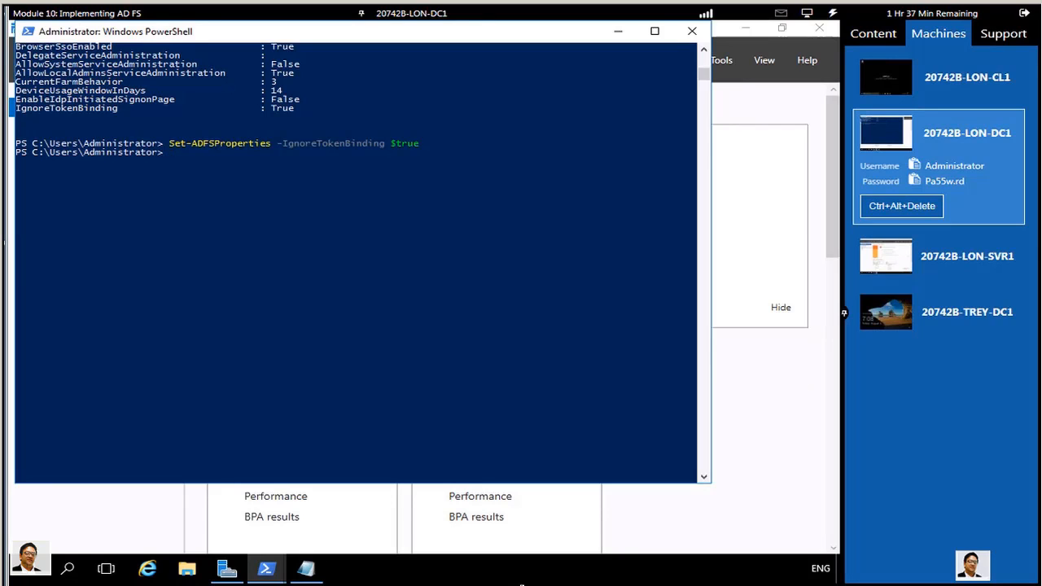
Step: Switch to the 20742B-TREY-DC1 machine and send it Ctrl+Alt+Delete
left_click(896, 330)
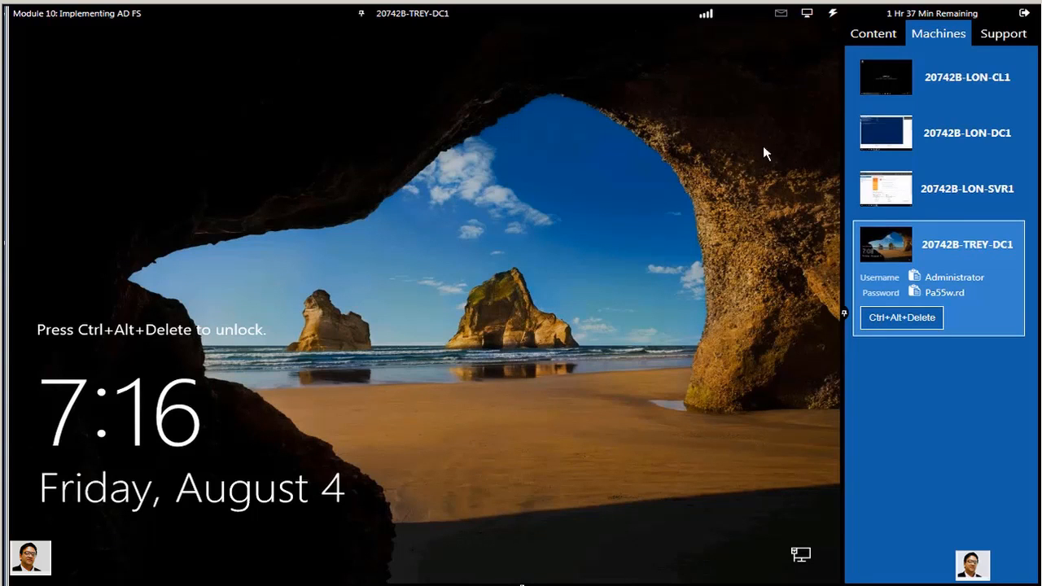
left_click(832, 13)
left_click(850, 30)
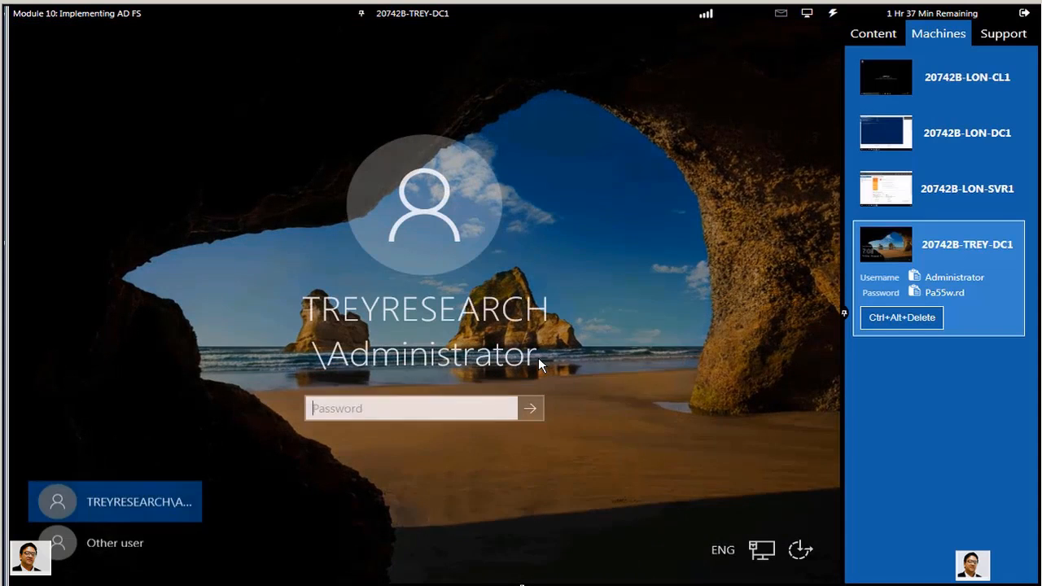
Step: Sign in as TREYRESEARCH\Administrator using the lab's pasted password
left_click(832, 13)
mouse_move(839, 75)
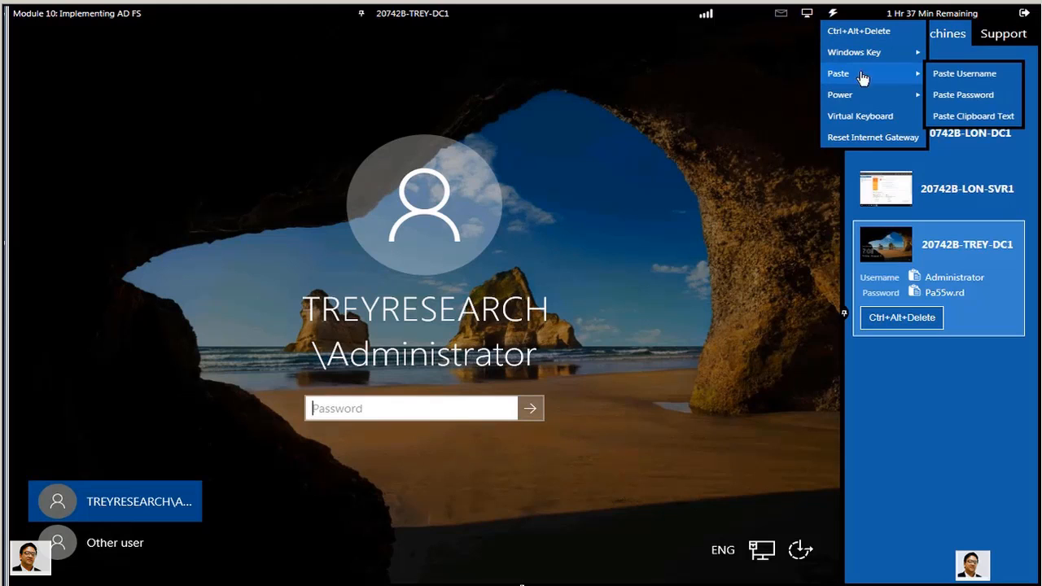
left_click(950, 93)
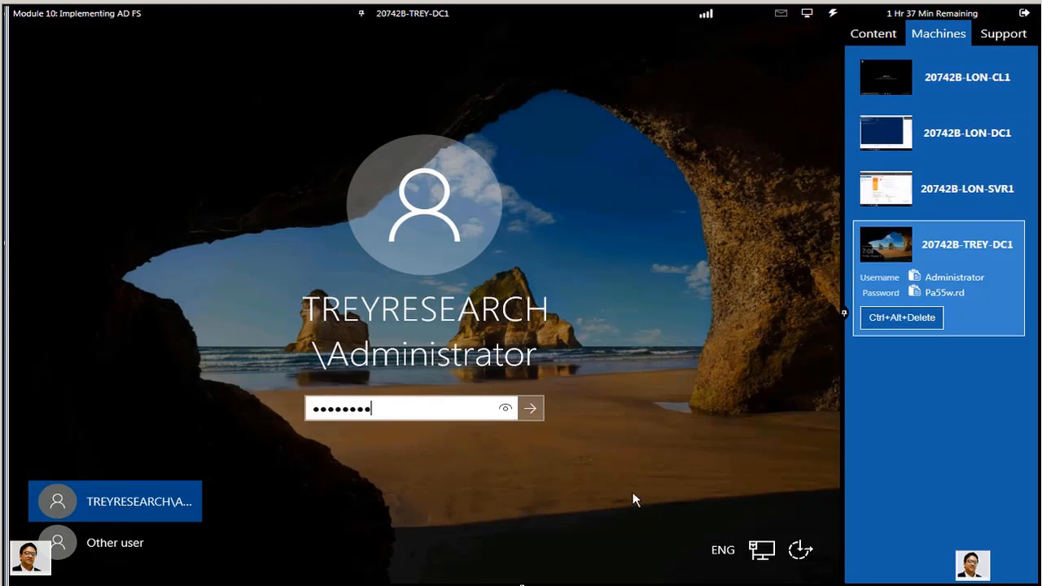
left_click(527, 409)
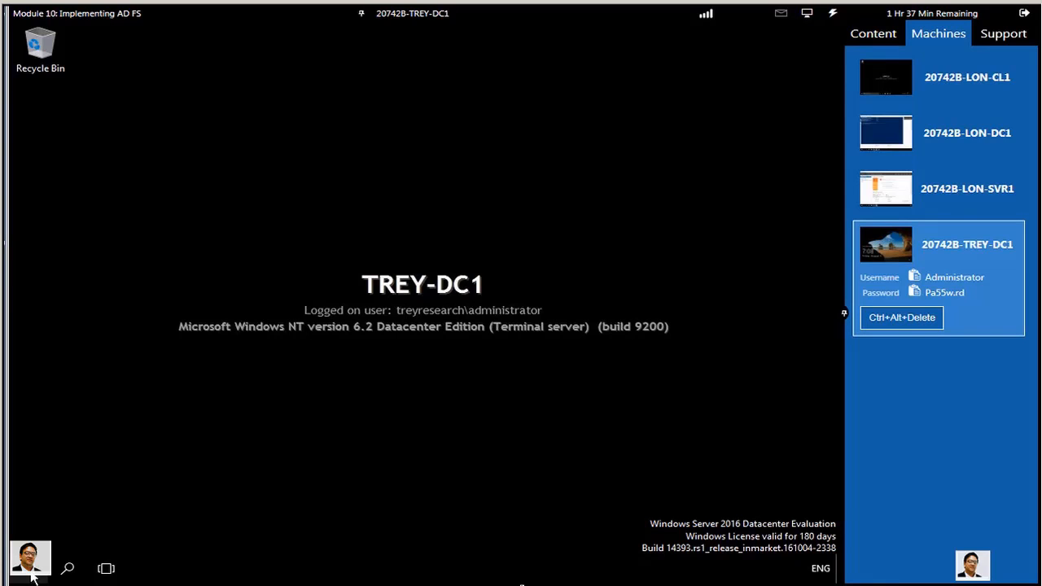
Step: In elevated PowerShell, run Add-ADFSRelyingPartyTrust for 'A. Datum Corporation' using adfs.adatum.com metadata
right_click(32, 574)
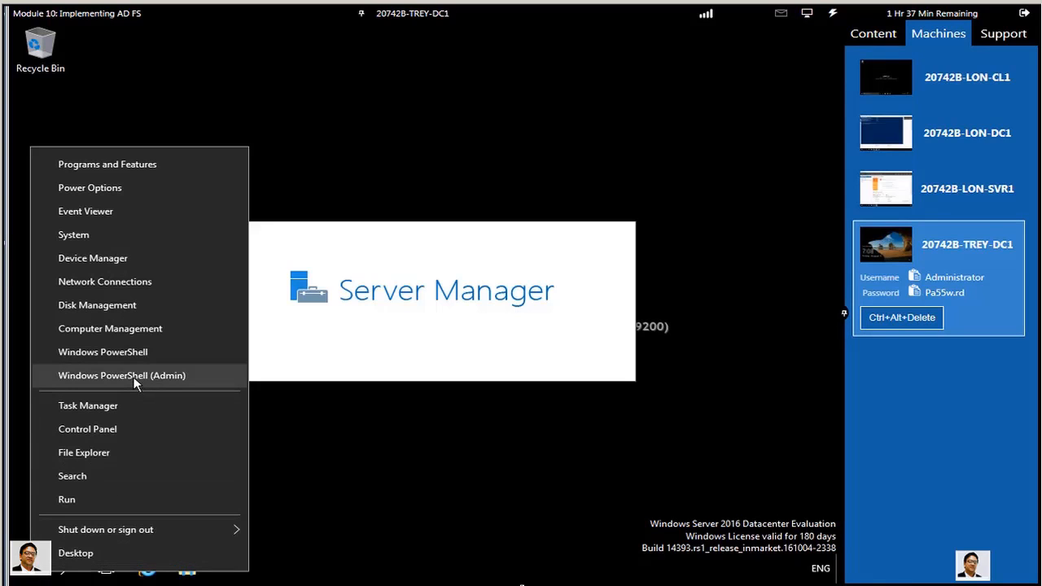
left_click(122, 375)
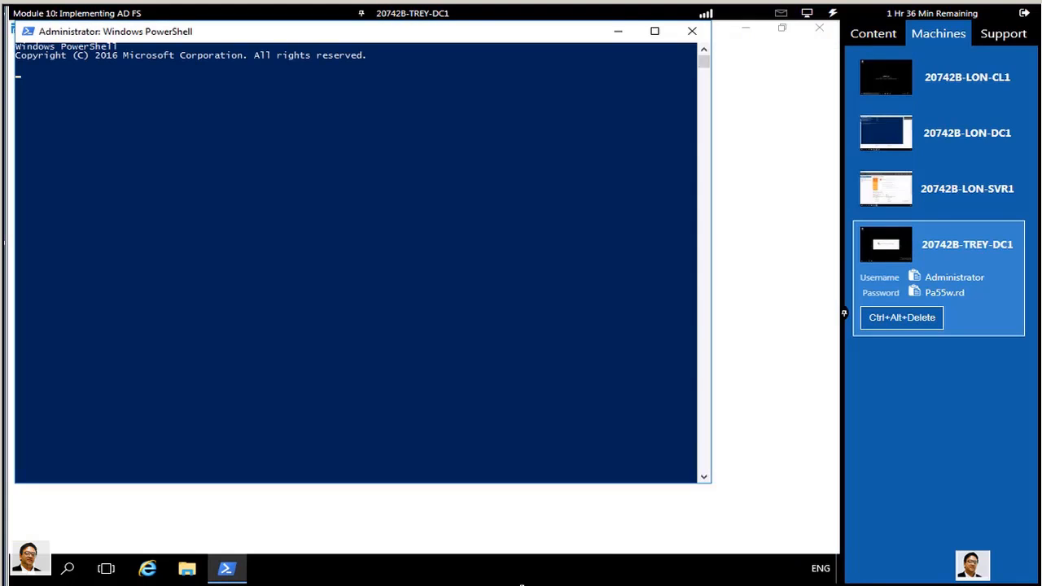
left_click(365, 367)
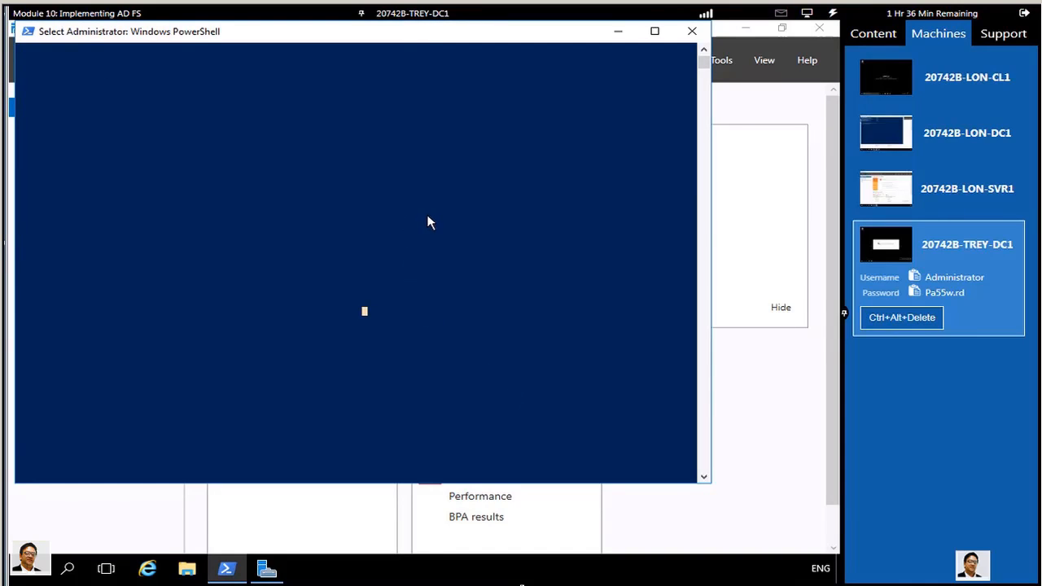
type("Add-ADFSRelyingPartyTrust -Name 'A. Datum Corporation' -MetadataURL 'https://adfs.adatum.com/federationmetadata/2007-06/")
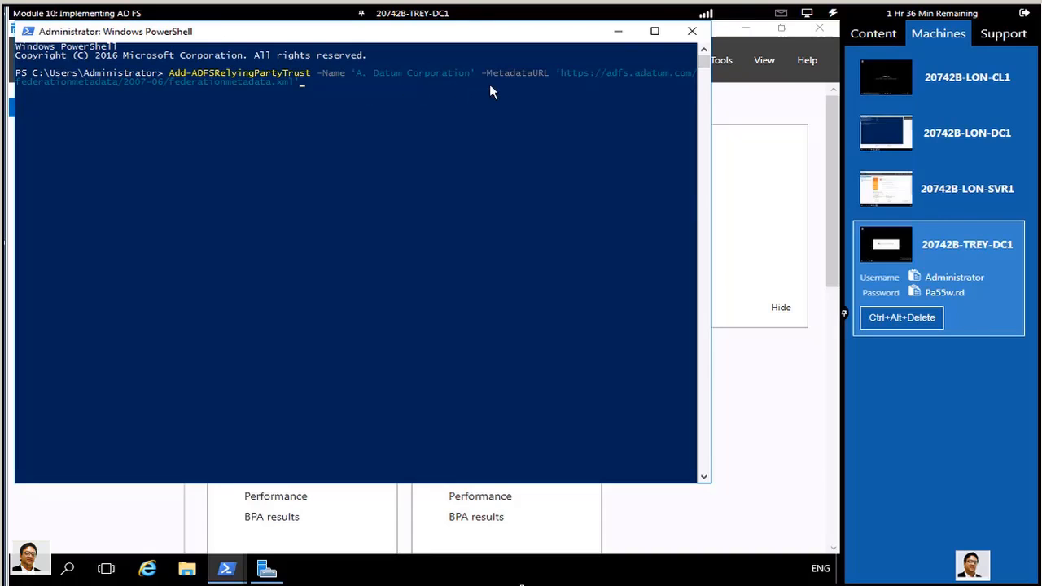
left_click(346, 101)
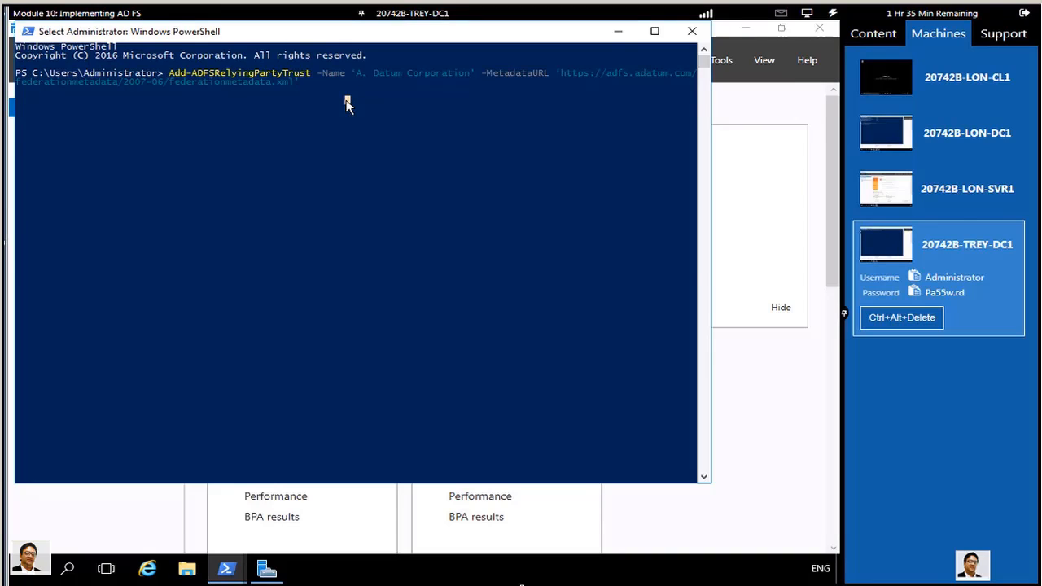
key("Return")
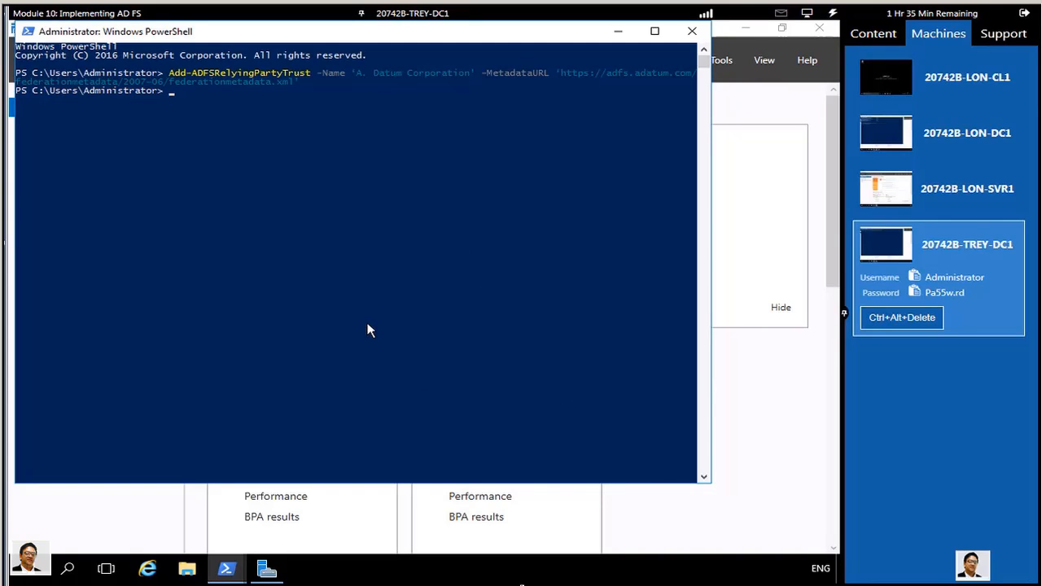
left_click(265, 569)
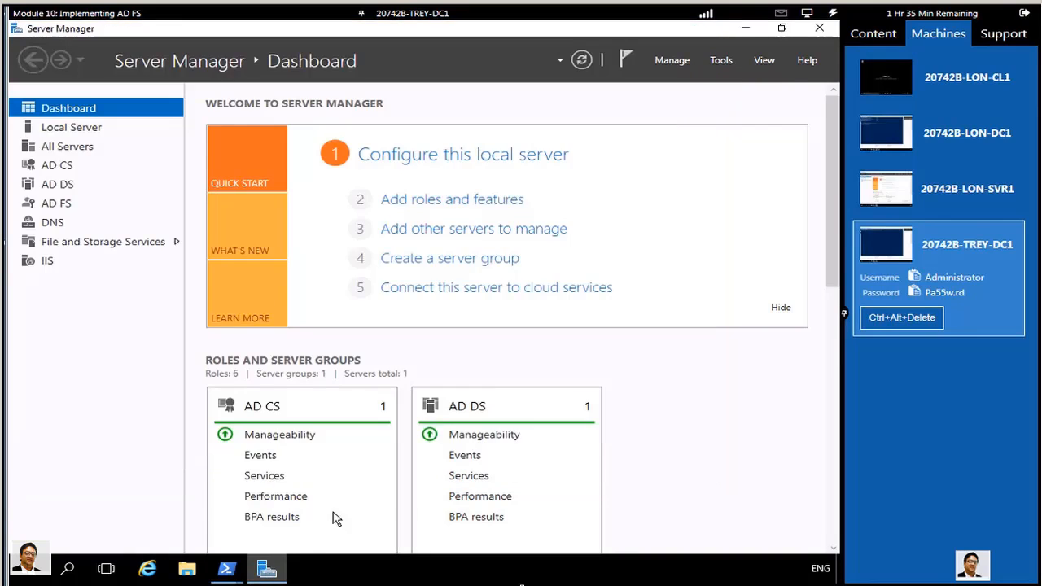
Step: Launch AD FS Management and edit A. Datum Corporation's claim issuance policy under Relying Party Trusts
left_click(720, 63)
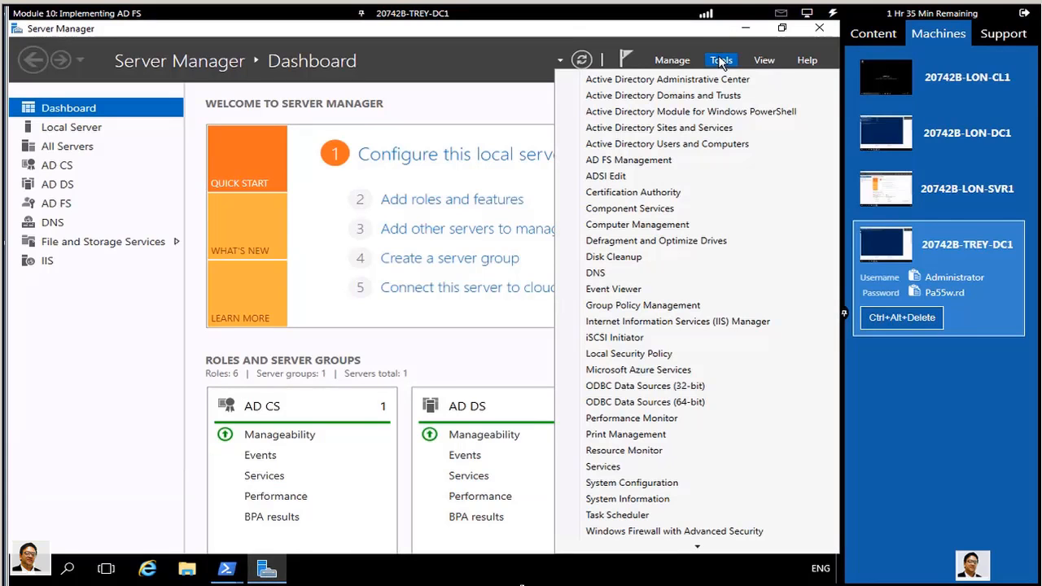
left_click(631, 161)
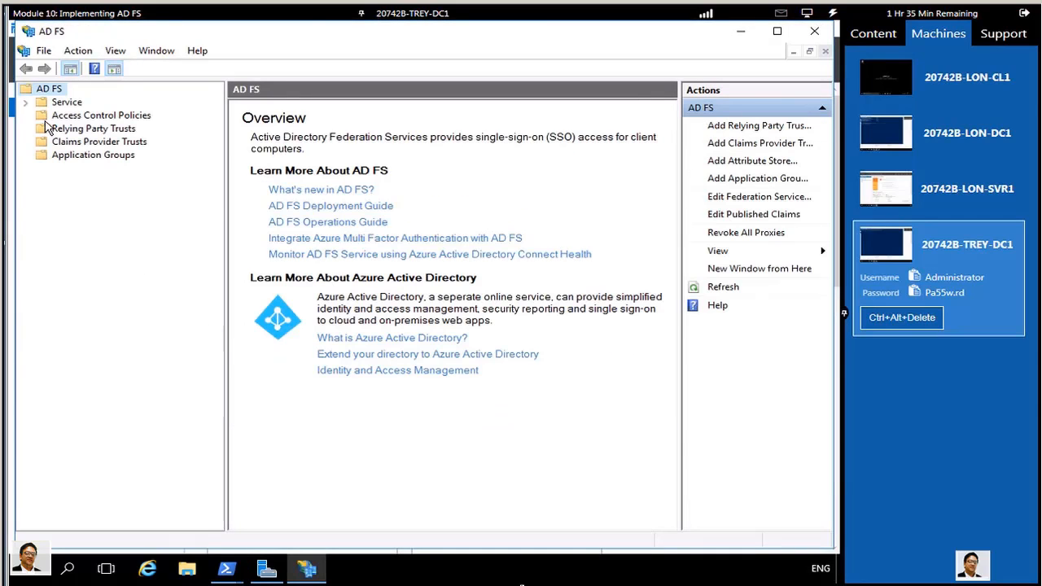
left_click(77, 129)
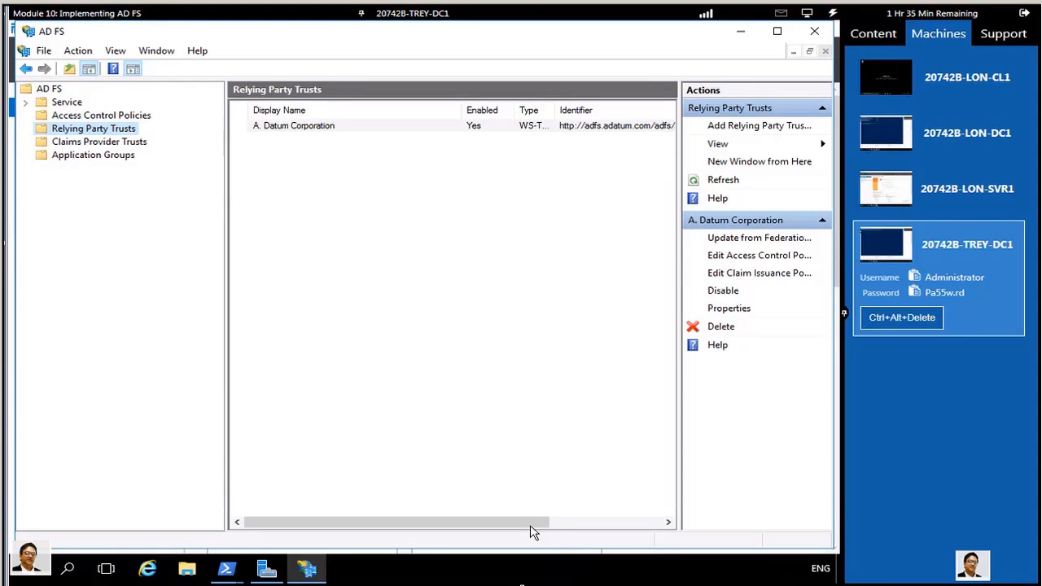
left_click_drag(528, 523, 381, 533)
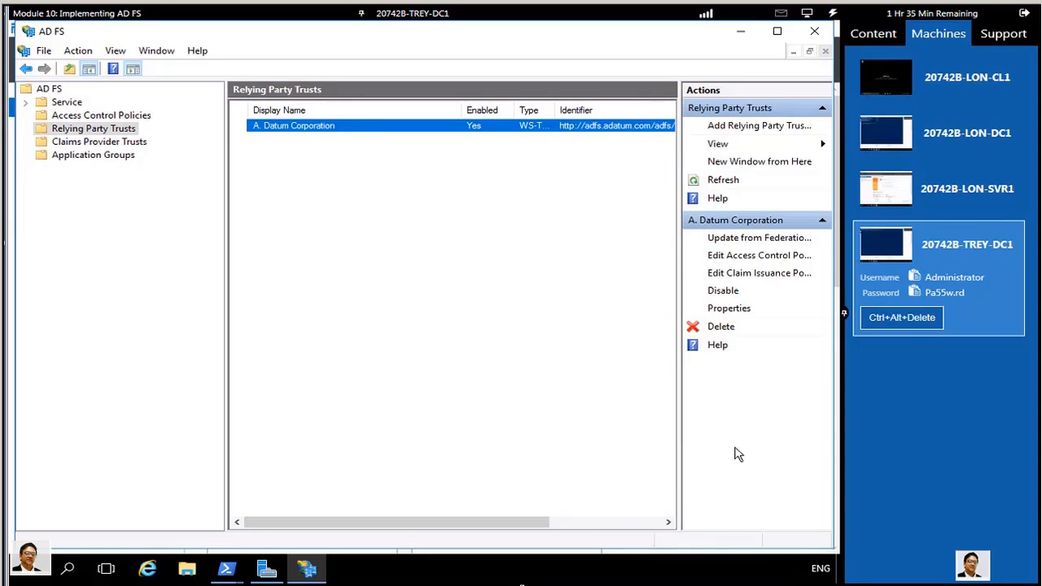
left_click(740, 280)
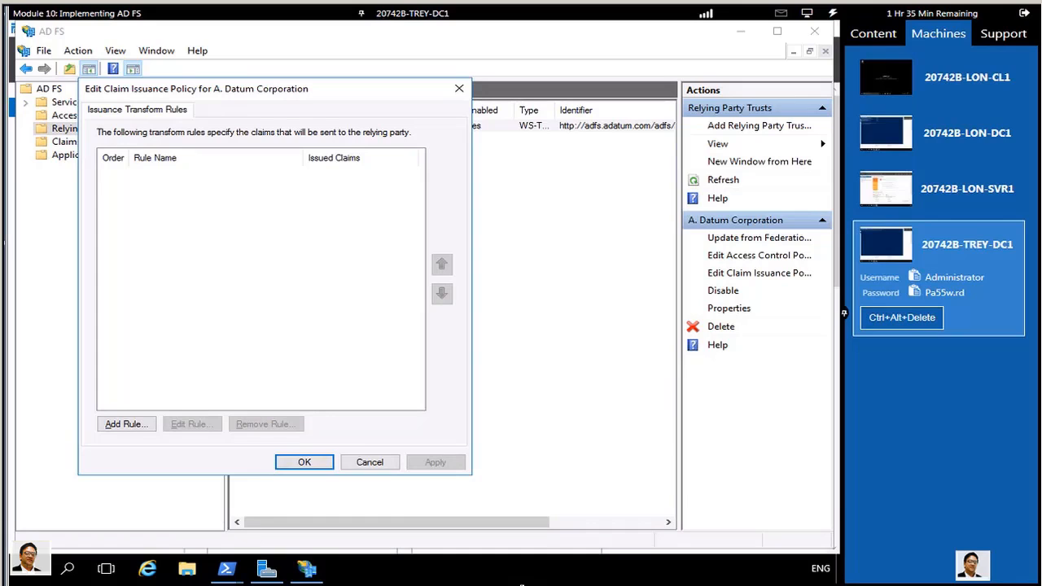
Step: Add a pass-through rule 'Pass through Windows account name' for the Windows account name claim and apply it
left_click(129, 427)
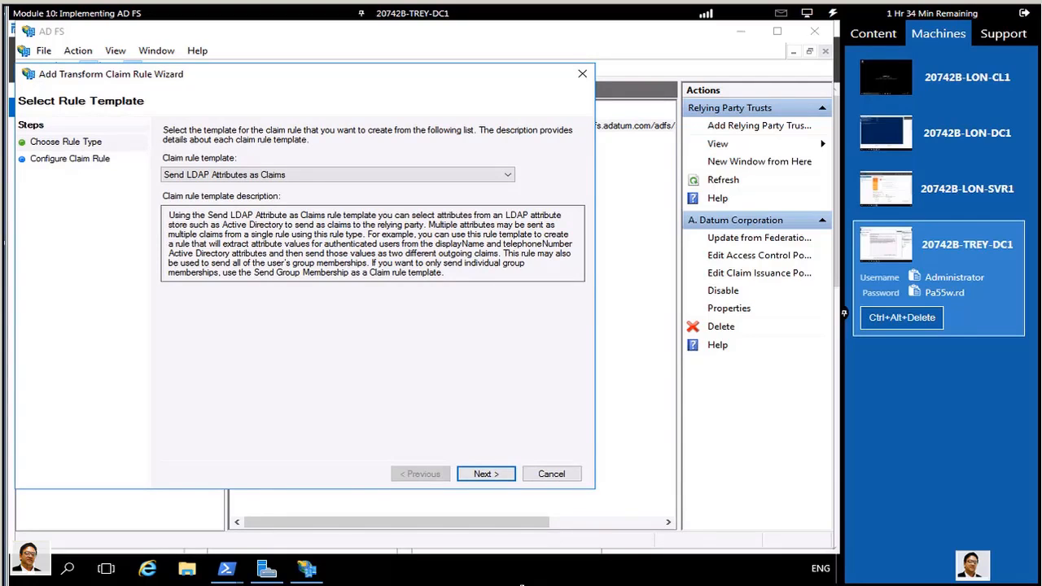
left_click(508, 177)
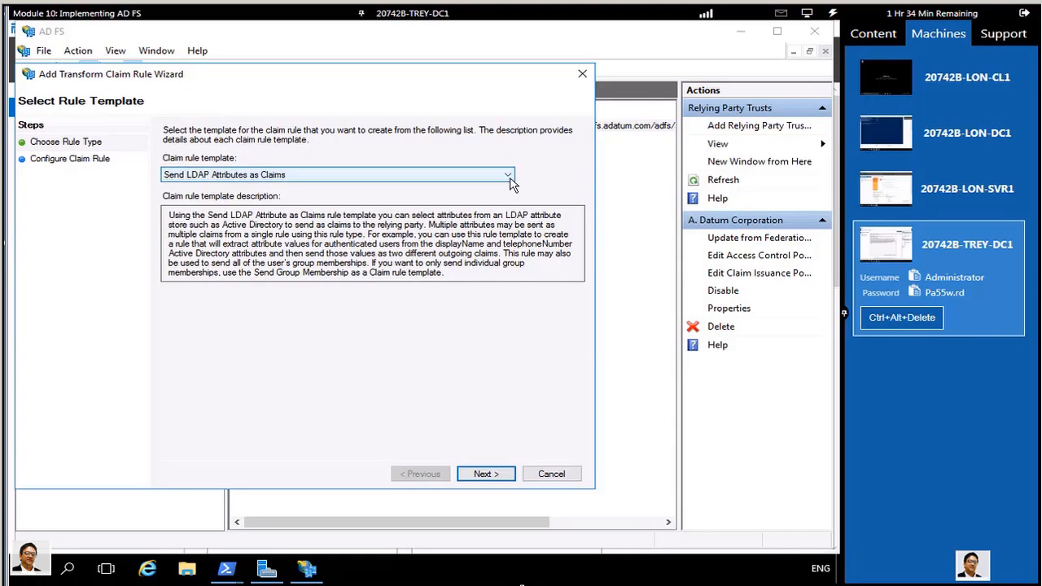
left_click(244, 217)
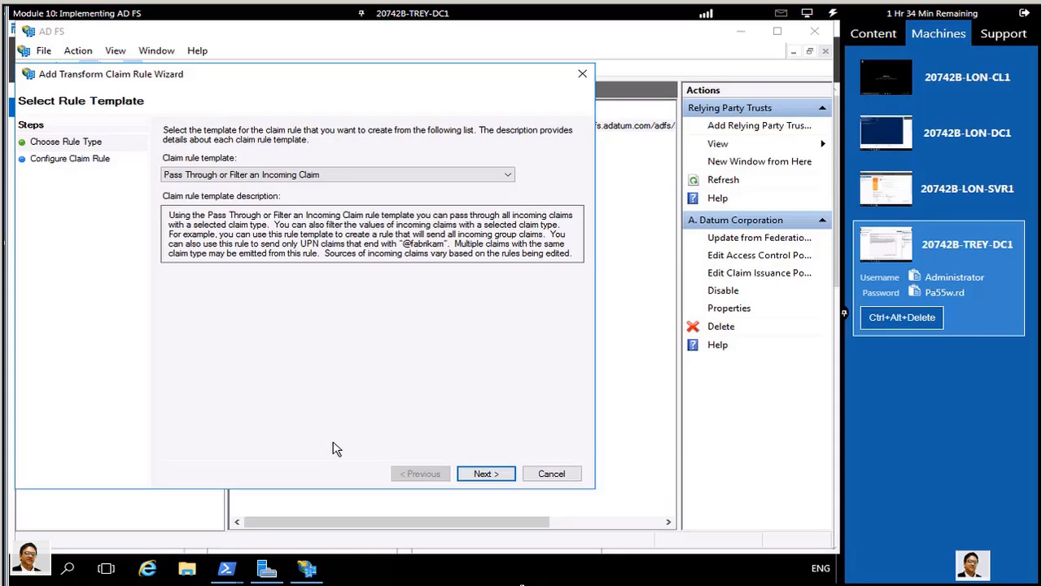
left_click(486, 474)
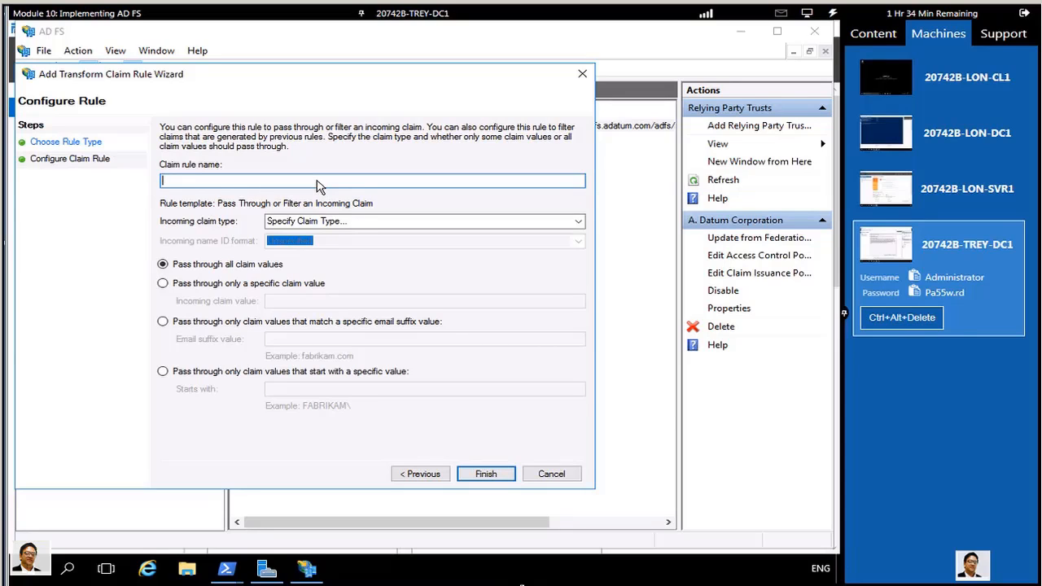
type("ass through Windows account nam")
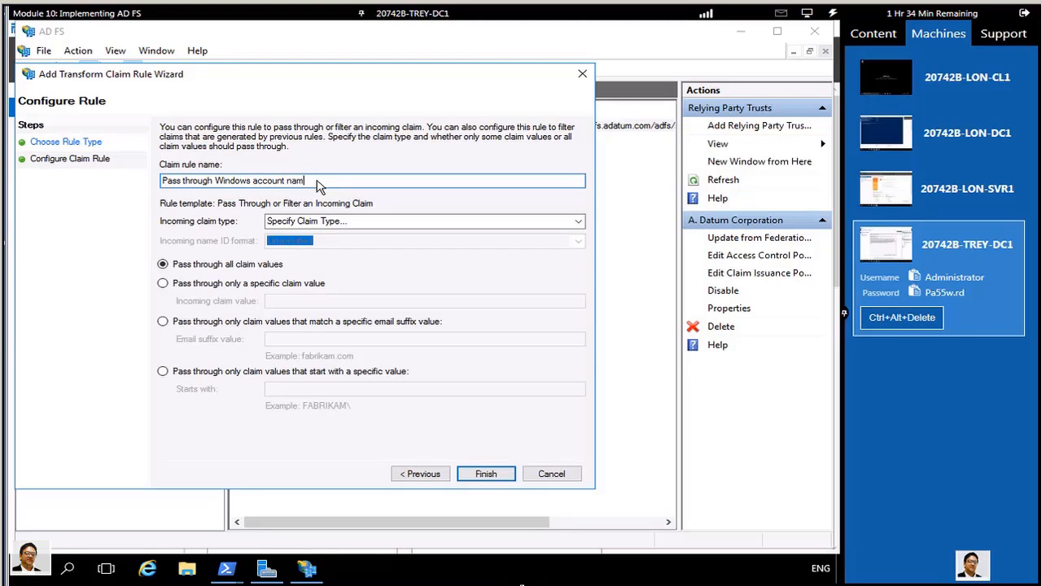
type("e")
left_click(576, 224)
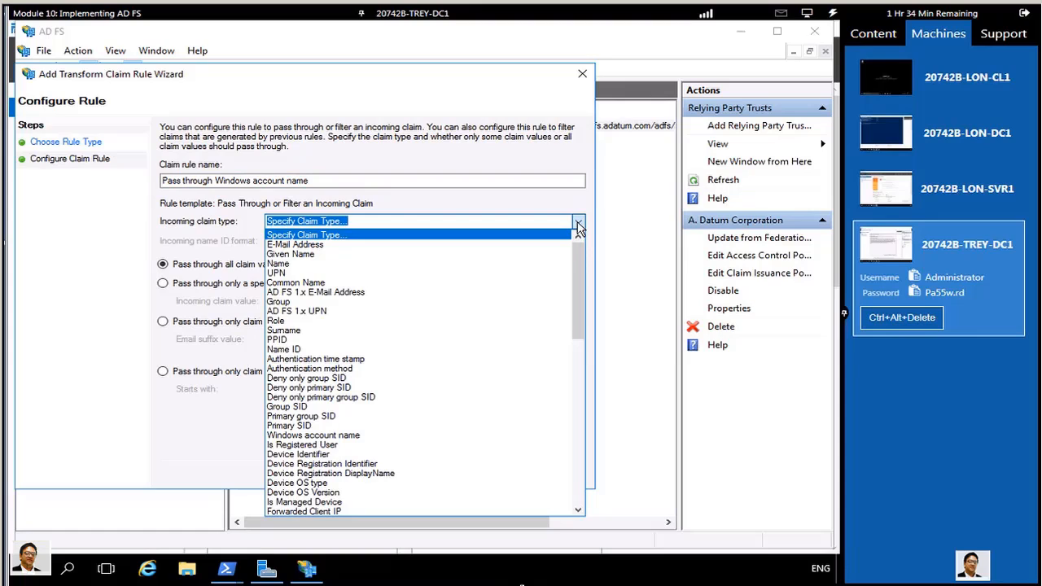
type("w")
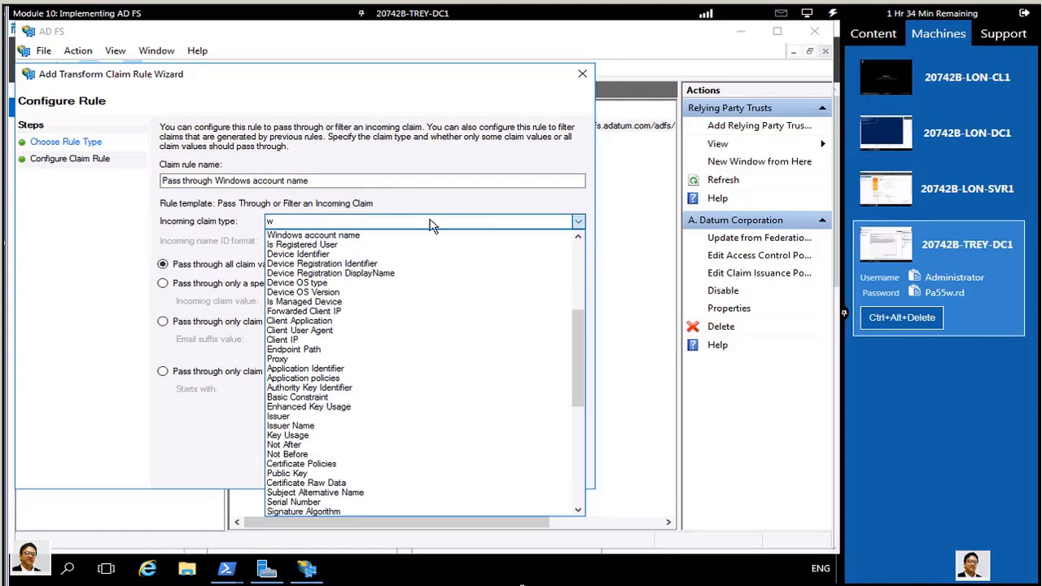
left_click(380, 242)
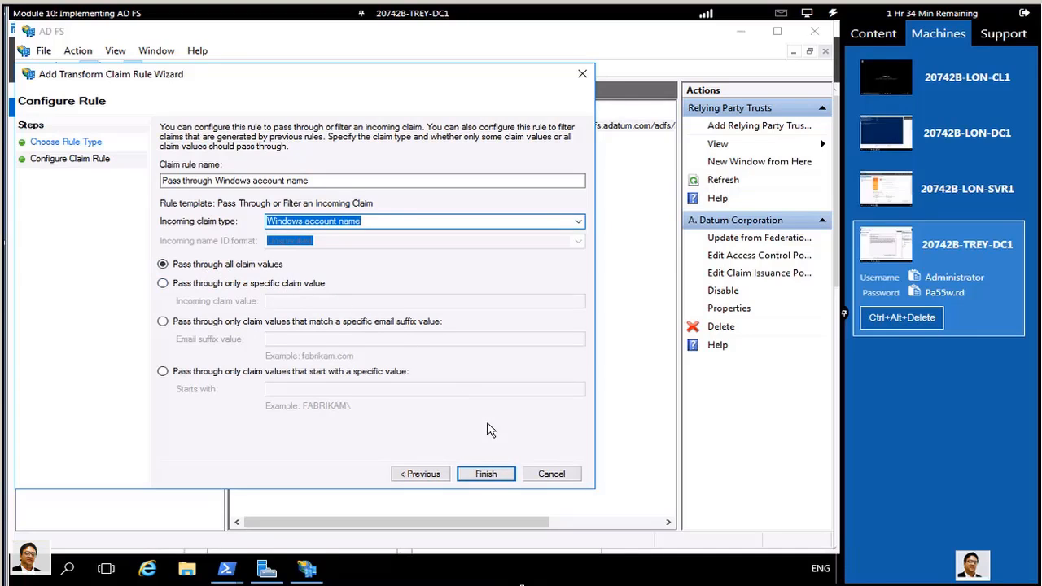
left_click(486, 475)
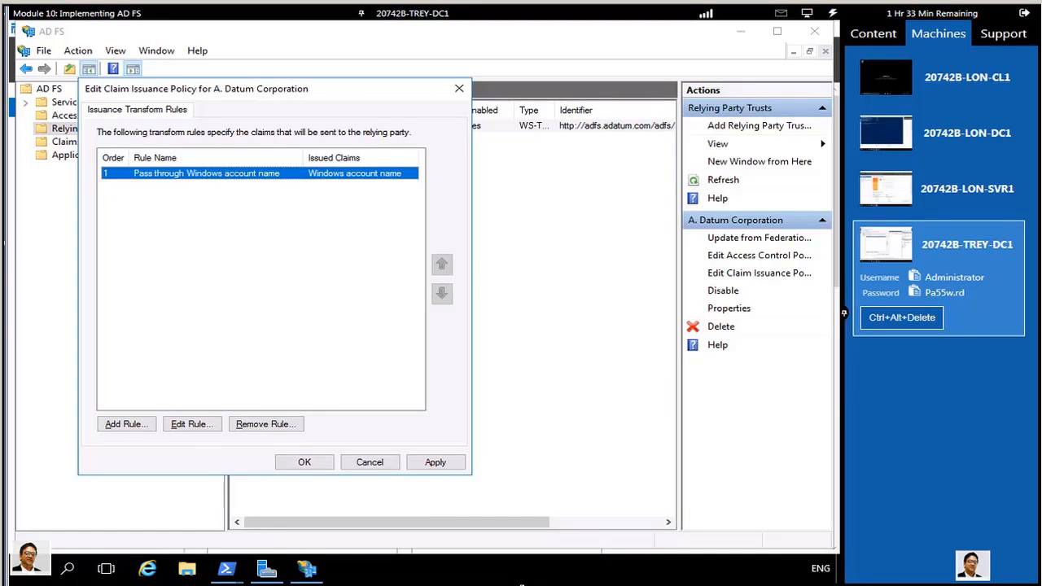
left_click(308, 464)
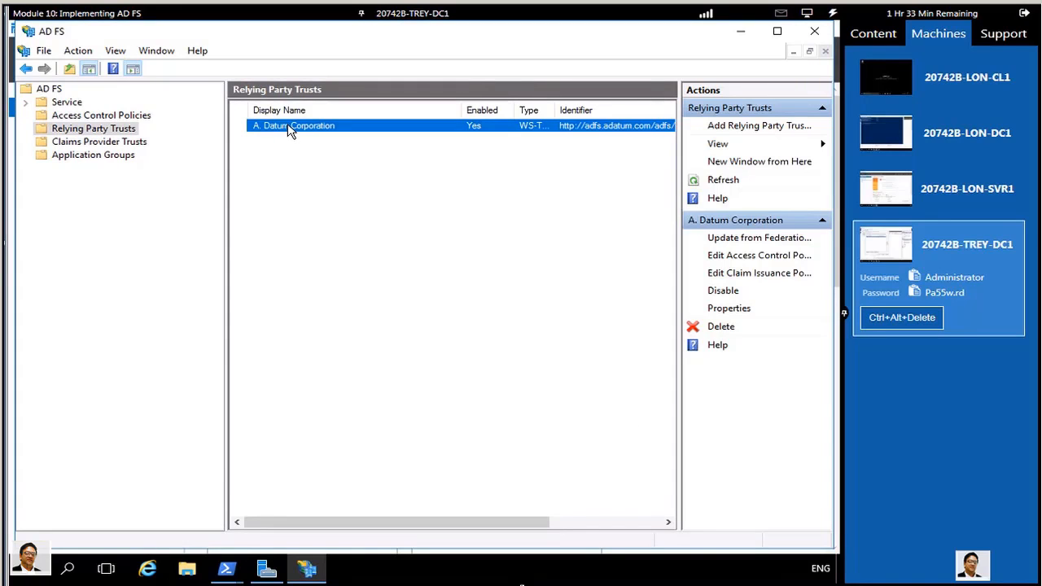
Step: Apply the Permit everyone access control policy to A. Datum Corporation, then close AD FS Management
right_click(289, 132)
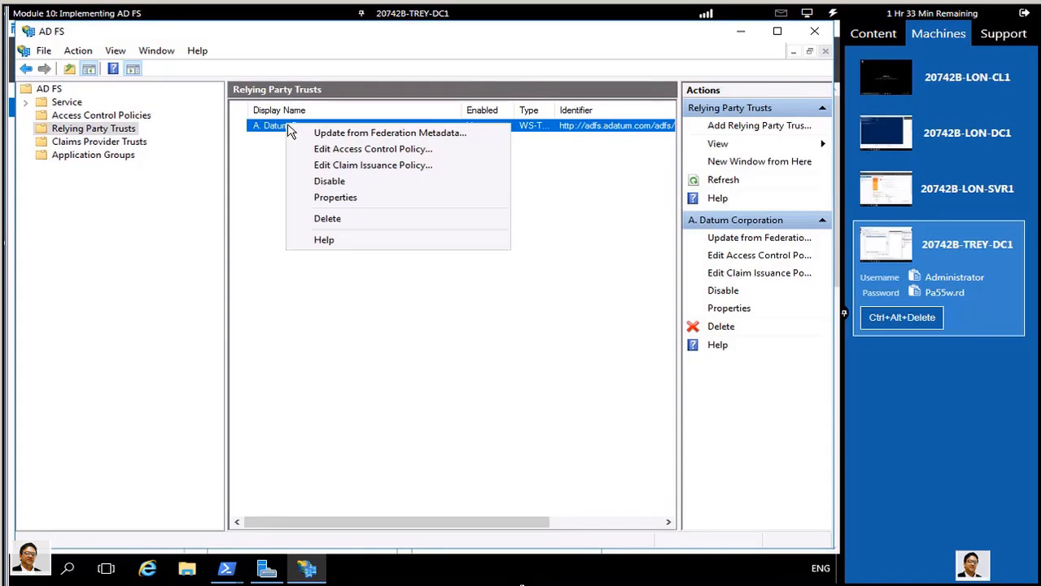
left_click(354, 152)
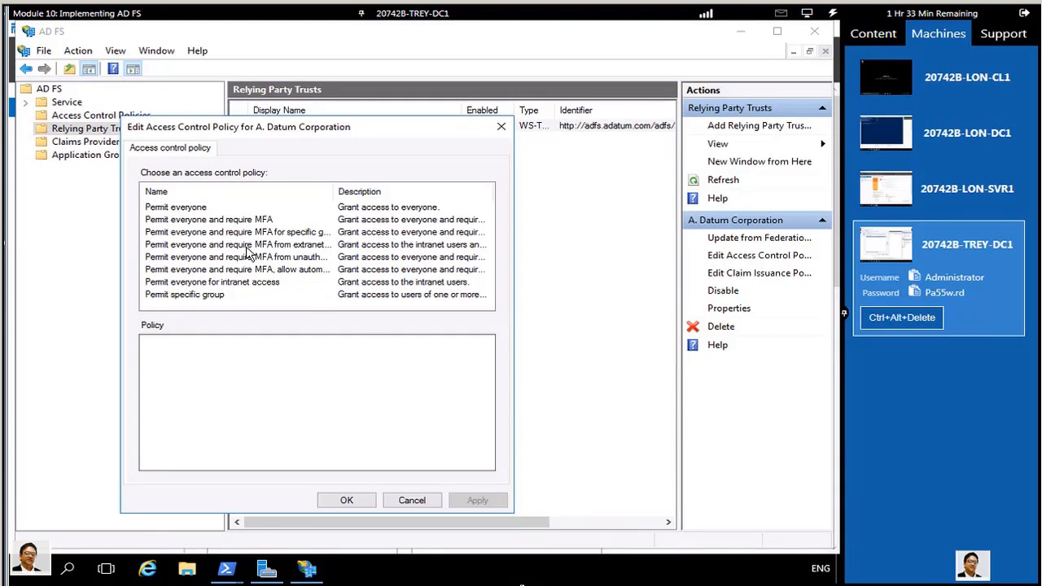
left_click(183, 211)
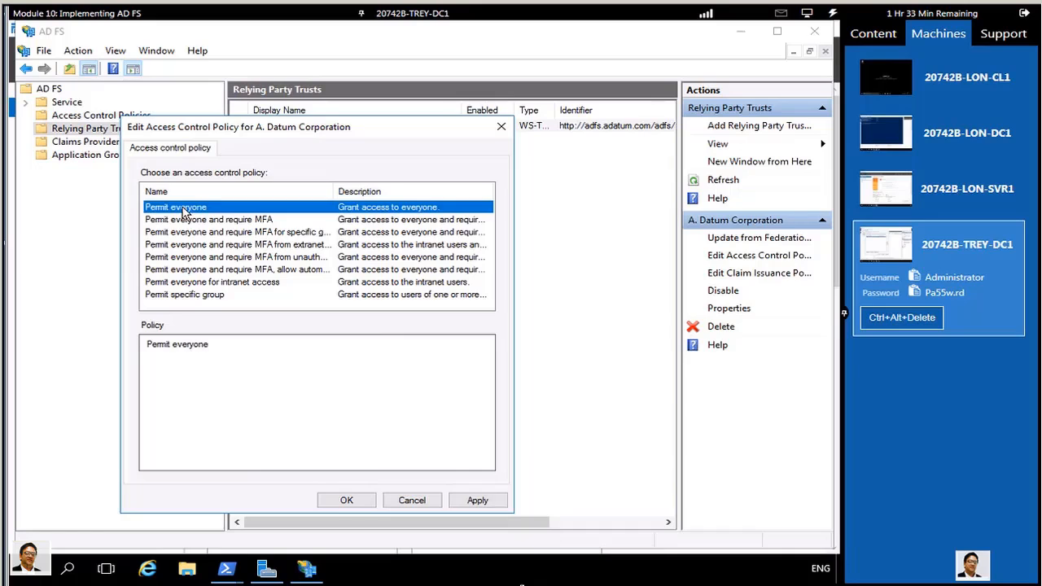
left_click(349, 499)
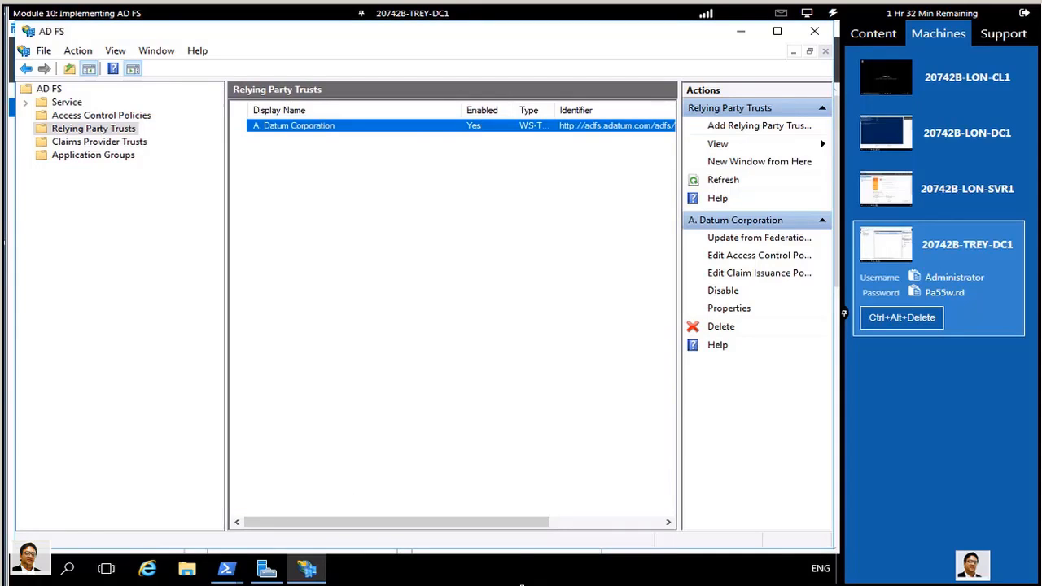
left_click(814, 34)
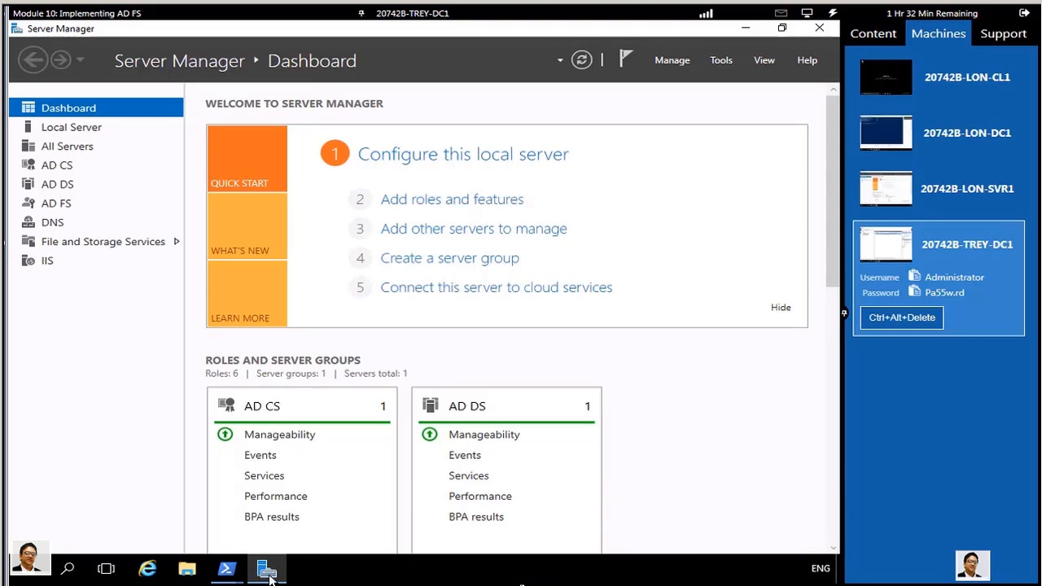
Step: In Internet Explorer's per-site privacy settings, always allow adatum.com and save the options
left_click(151, 575)
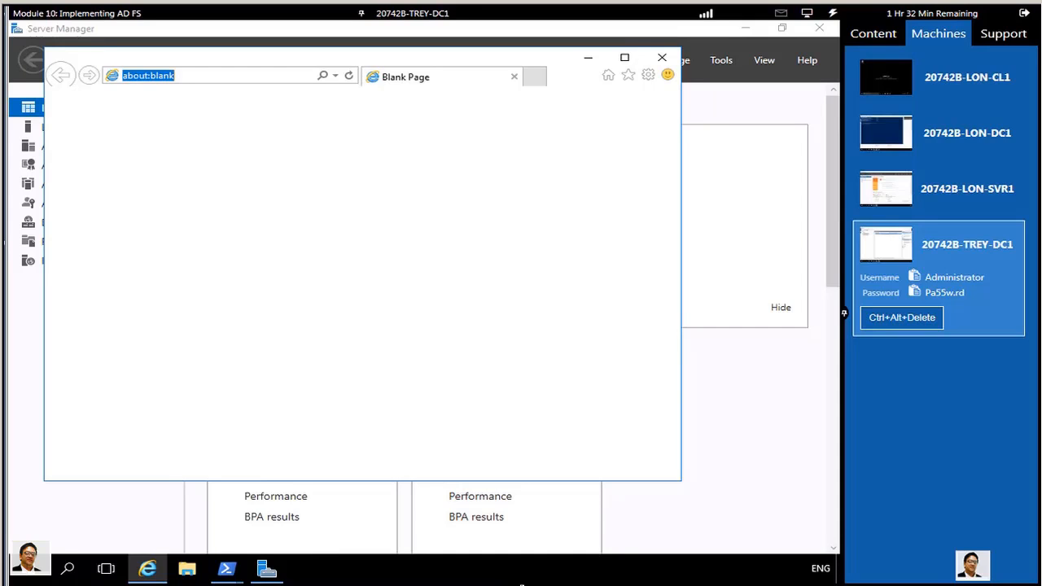
left_click(648, 77)
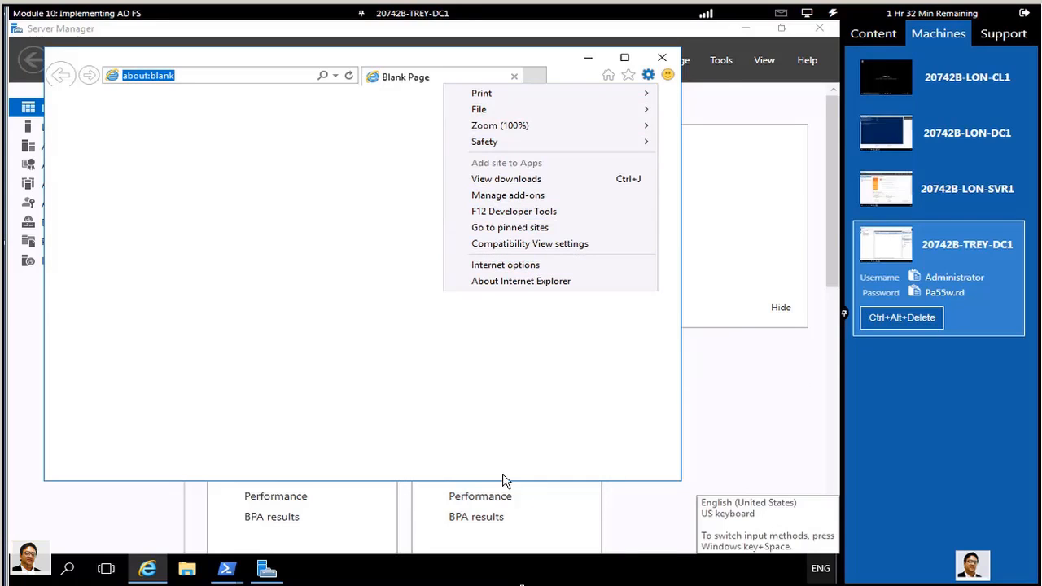
left_click(488, 265)
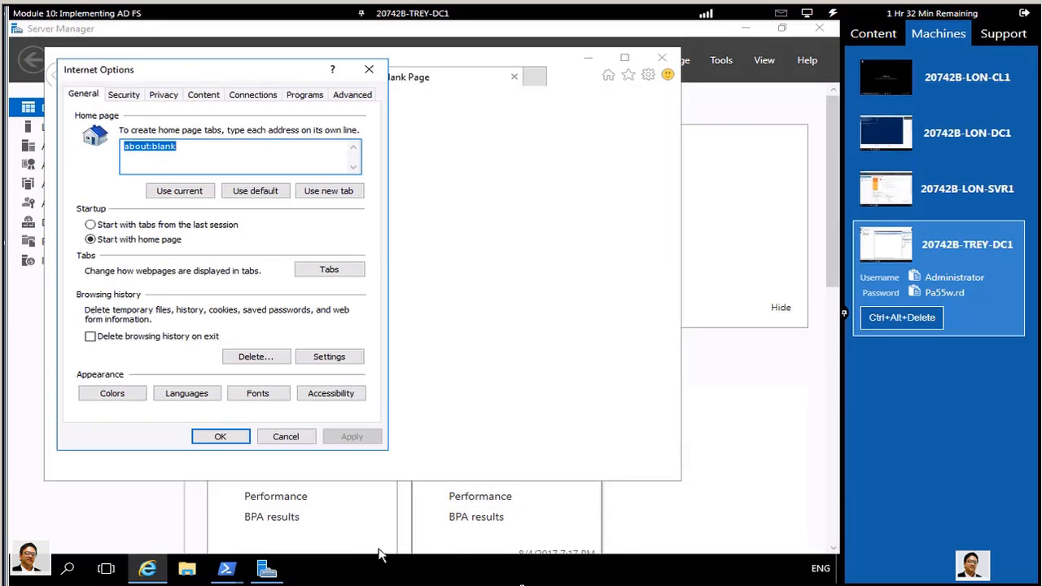
left_click(165, 95)
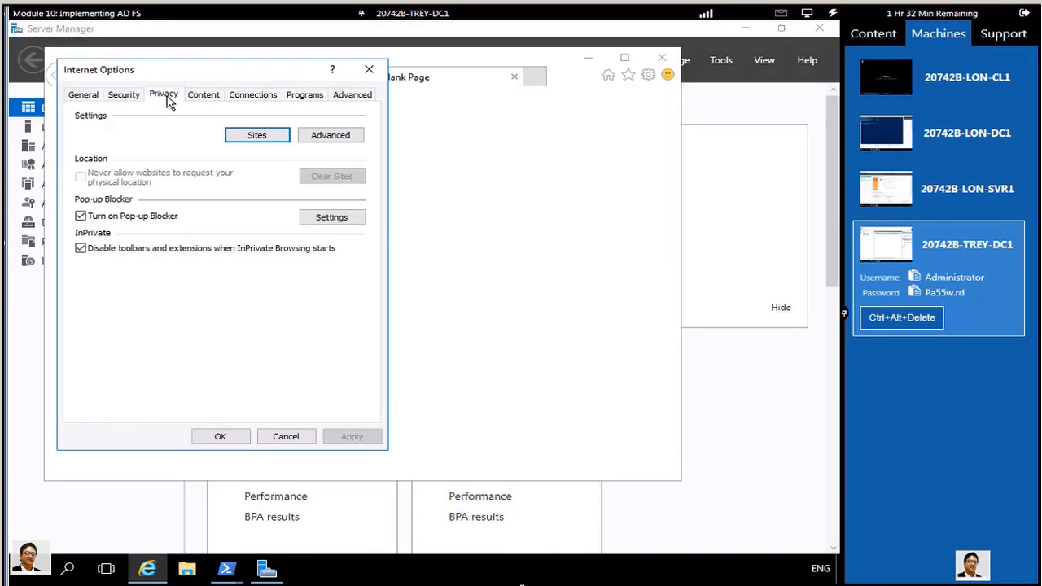
left_click(250, 137)
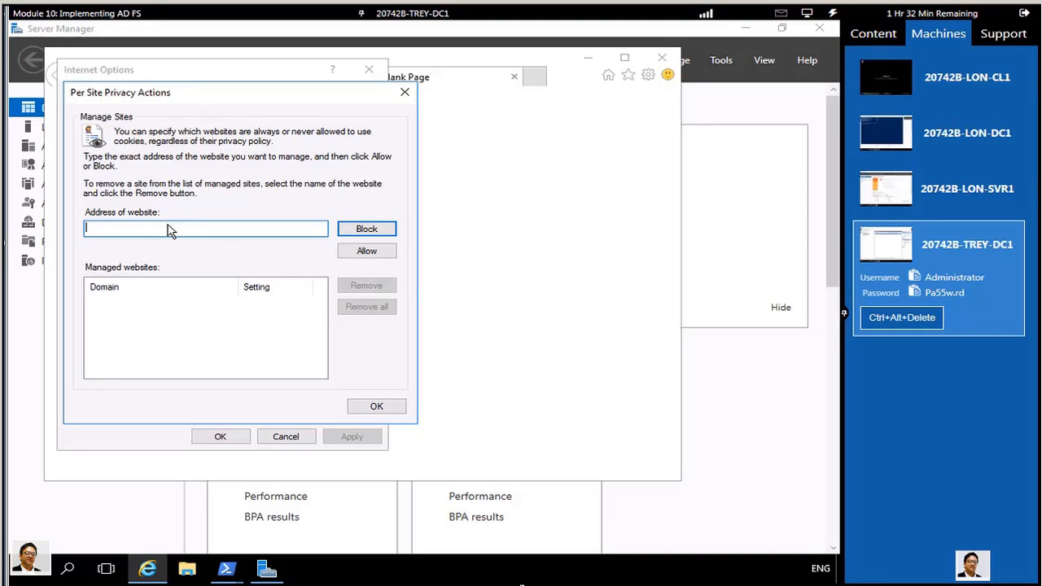
type("adatum.com")
left_click(370, 252)
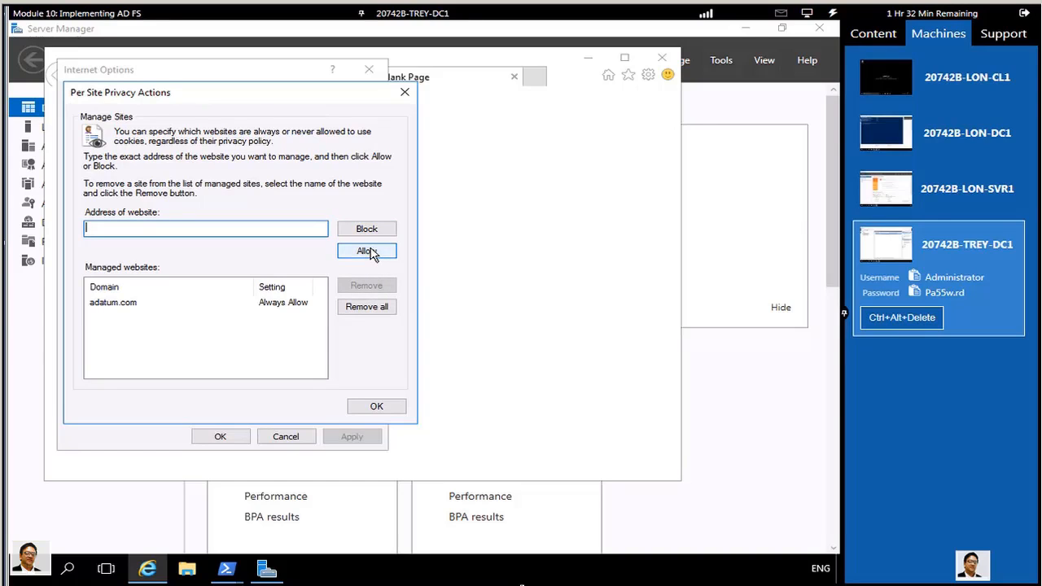
left_click(232, 437)
left_click(368, 407)
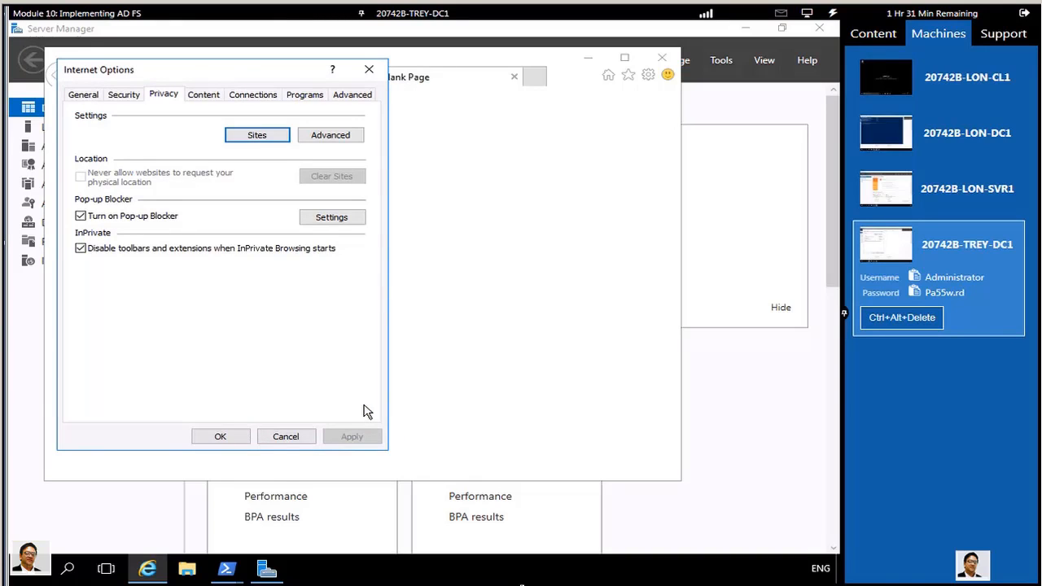
left_click(224, 442)
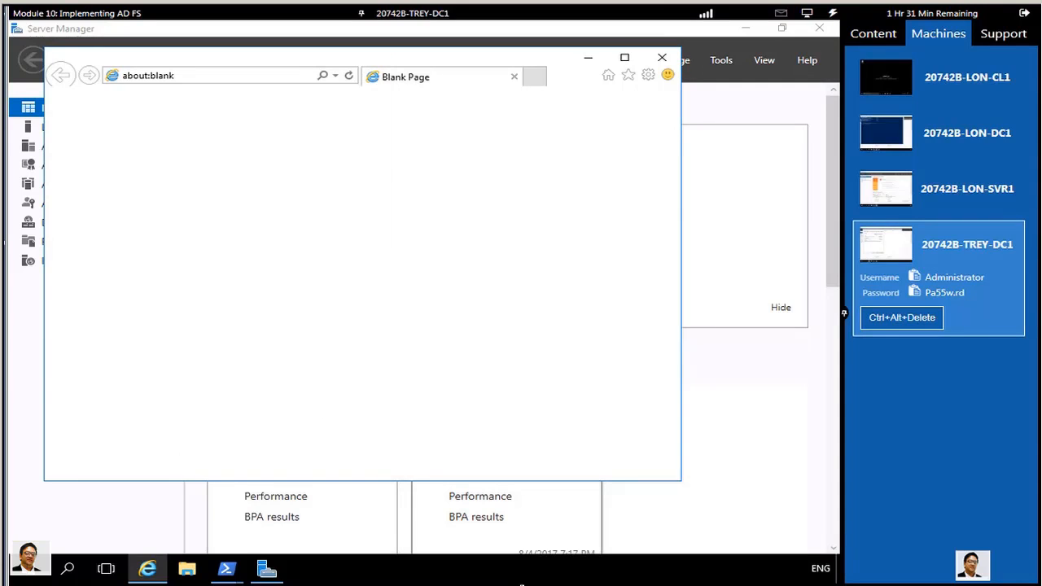
left_click(256, 77)
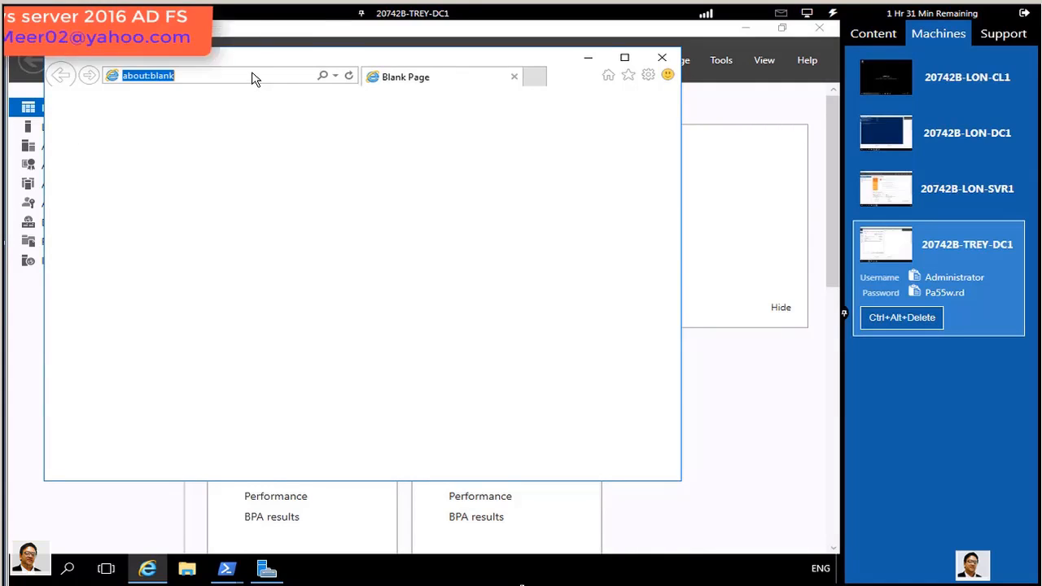
left_click(336, 77)
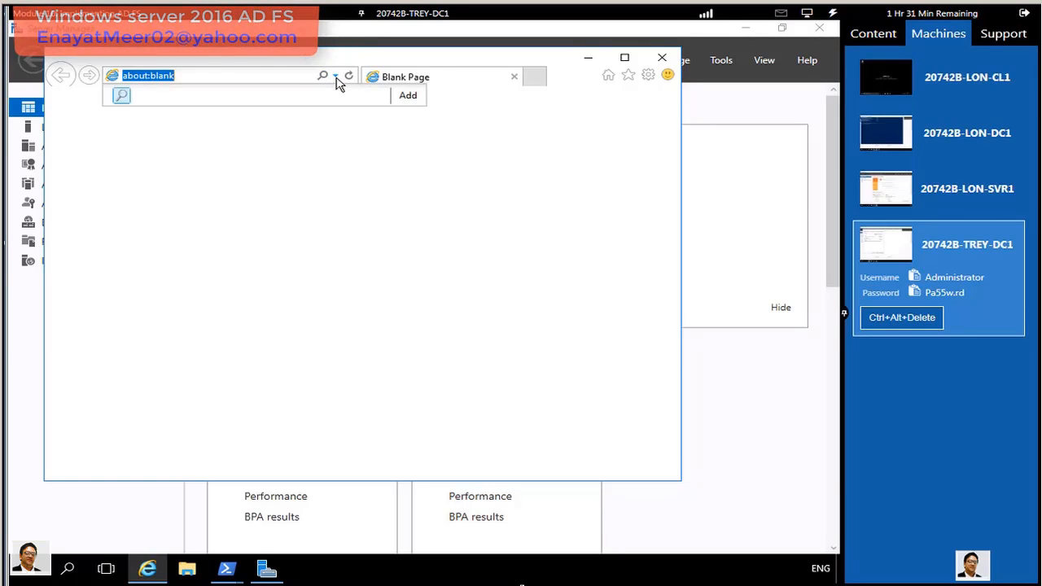
left_click(270, 75)
key("ctrl+a")
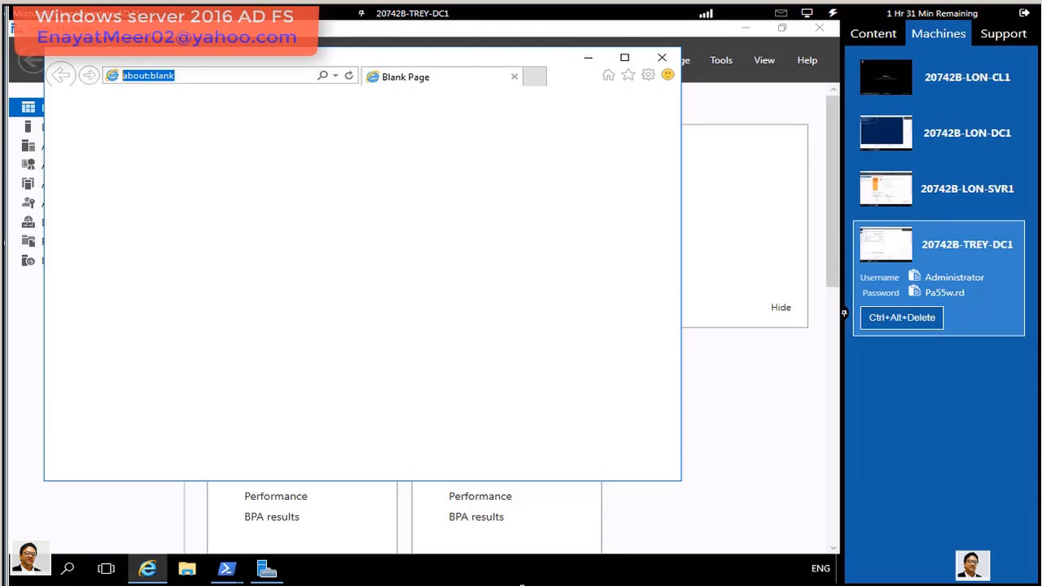
type("https")
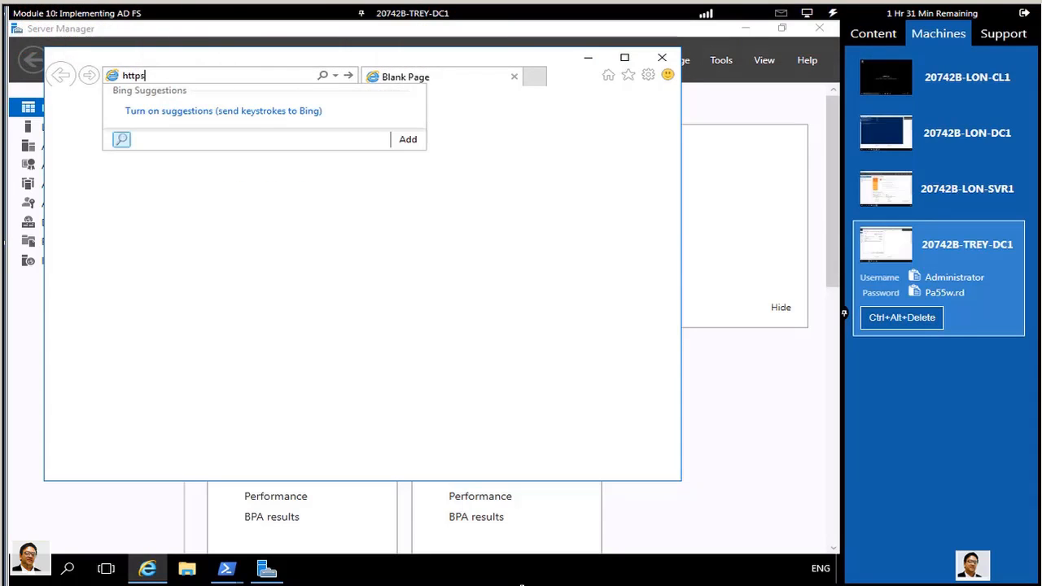
type(":/")
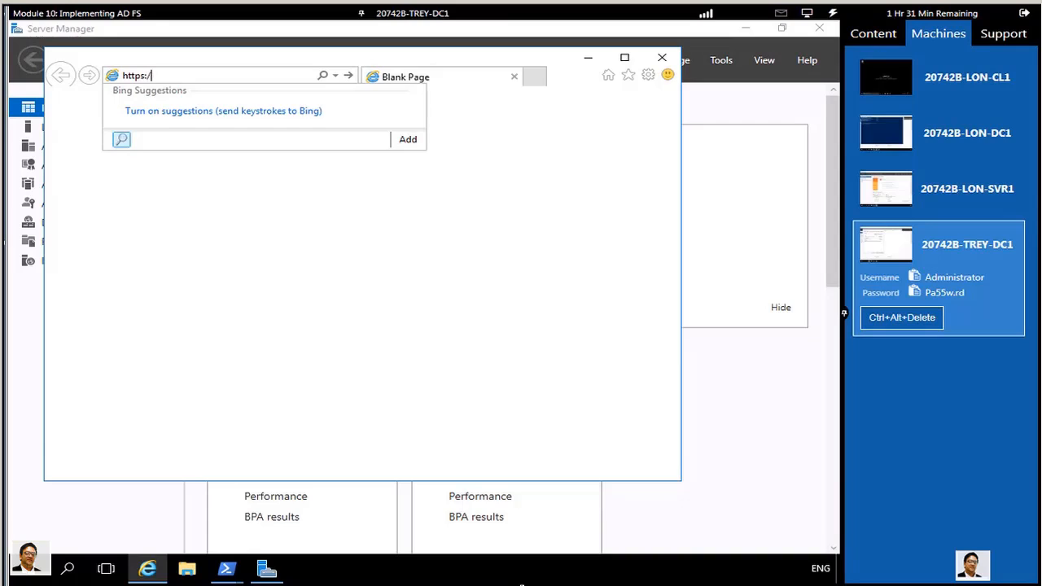
type("/lon")
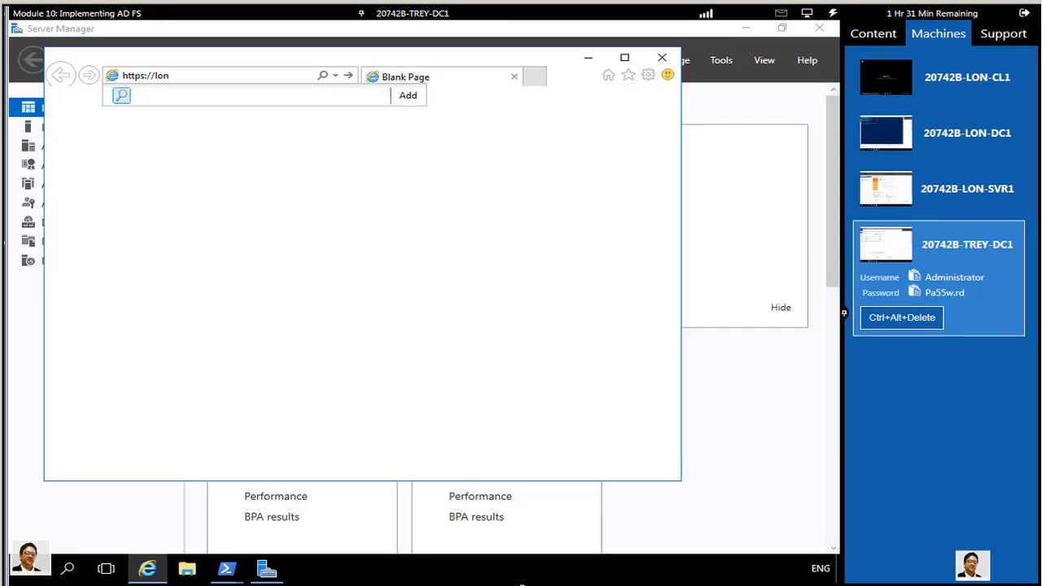
type("-svr1.adatum.com/adatu")
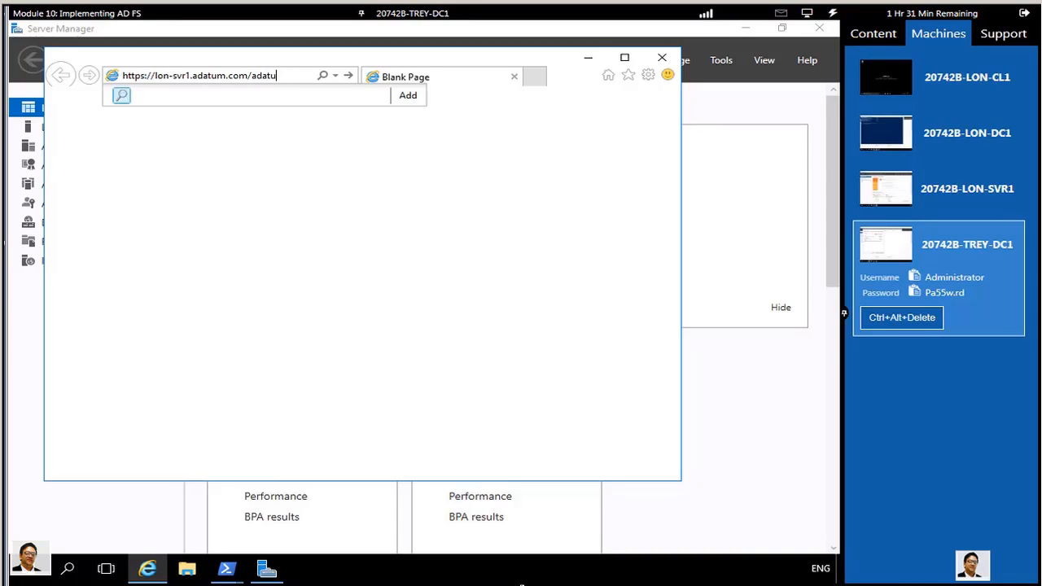
type("mtestapp/")
key("Return")
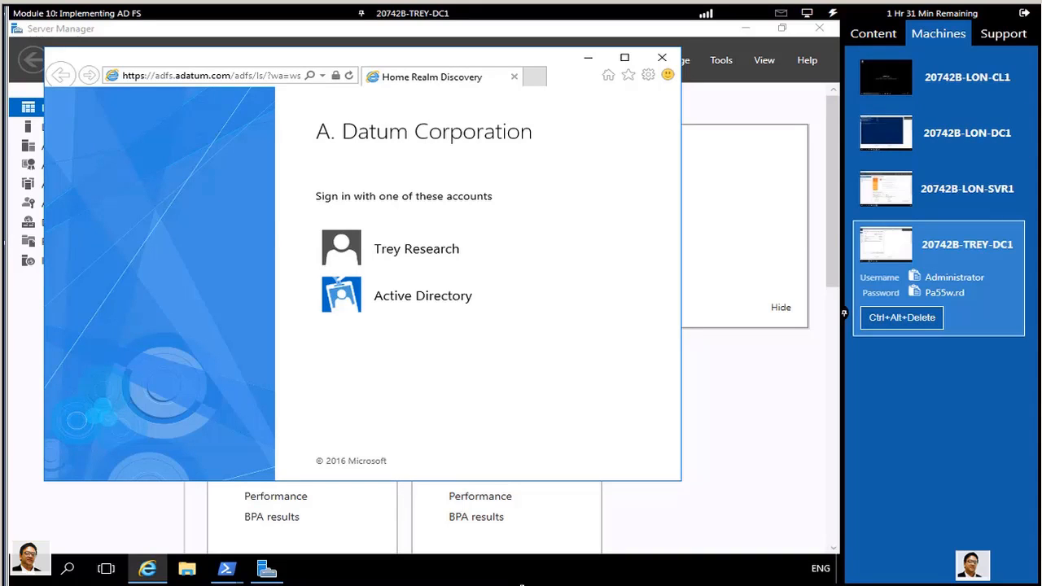
Step: Choose the Trey Research realm and sign in with a TreyResearch user's name and pasted password
left_click(436, 249)
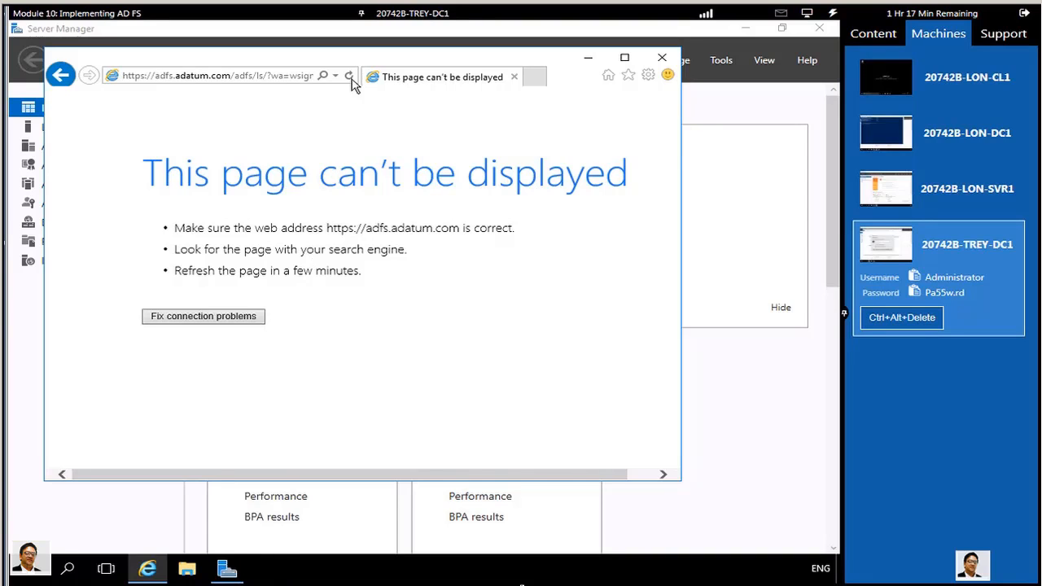
left_click(350, 76)
type("TreyResearch\\")
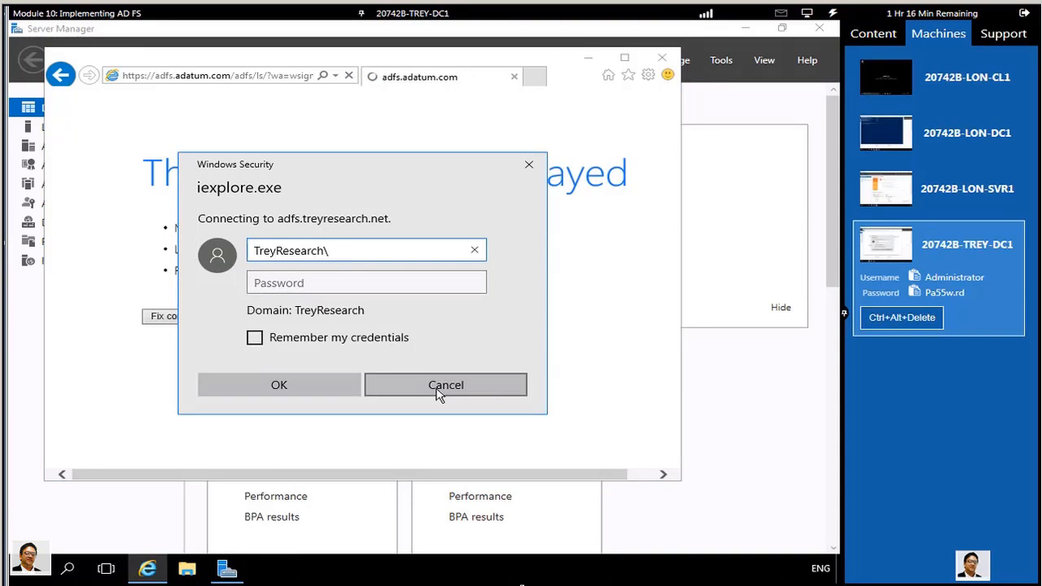
type("April")
left_click(413, 290)
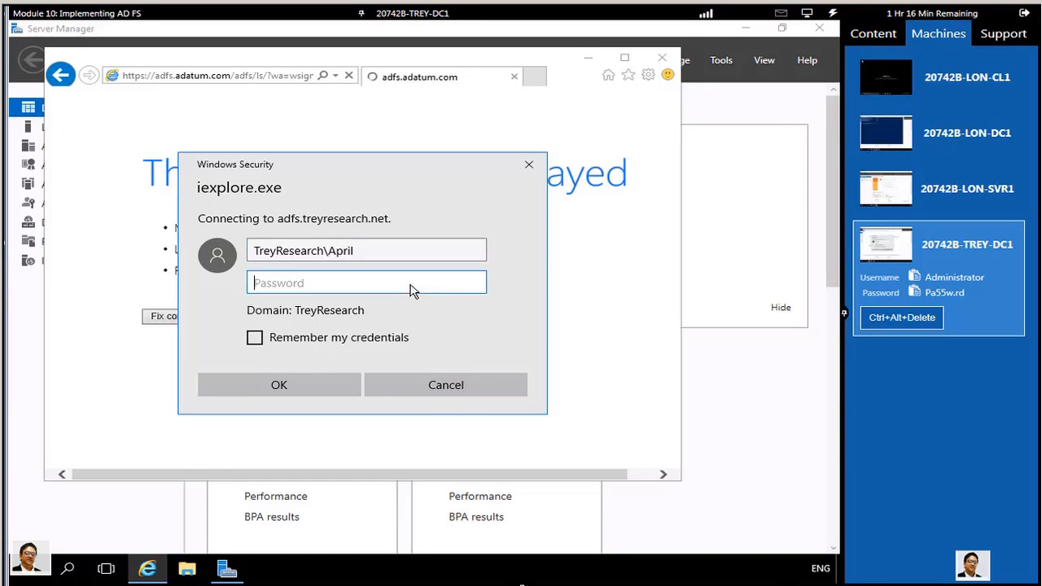
left_click(833, 13)
mouse_move(838, 75)
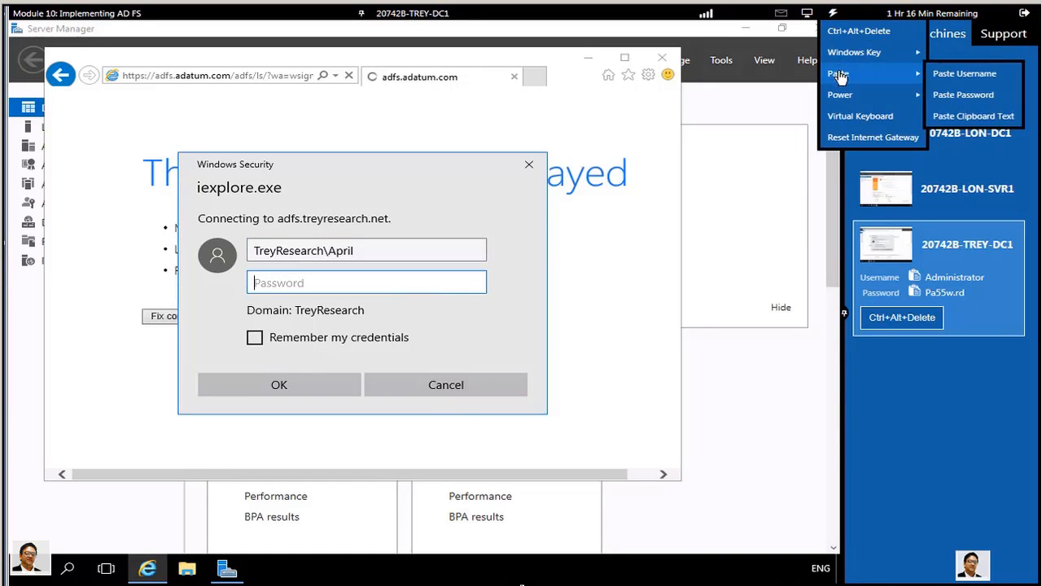
left_click(961, 95)
left_click(274, 392)
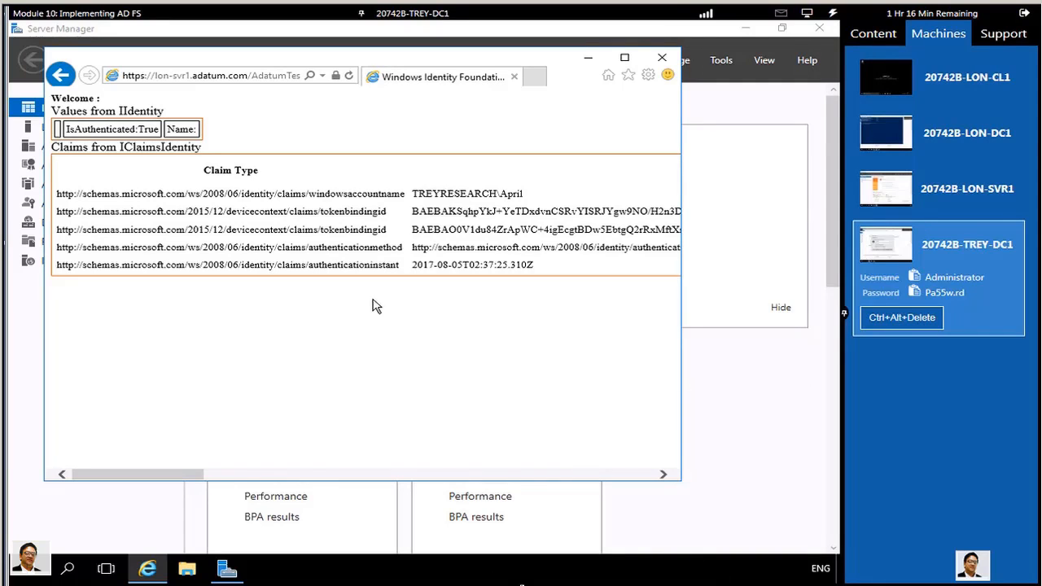
Step: Review the claims table listed by the test app, then close Internet Explorer
left_click_drag(198, 475, 686, 494)
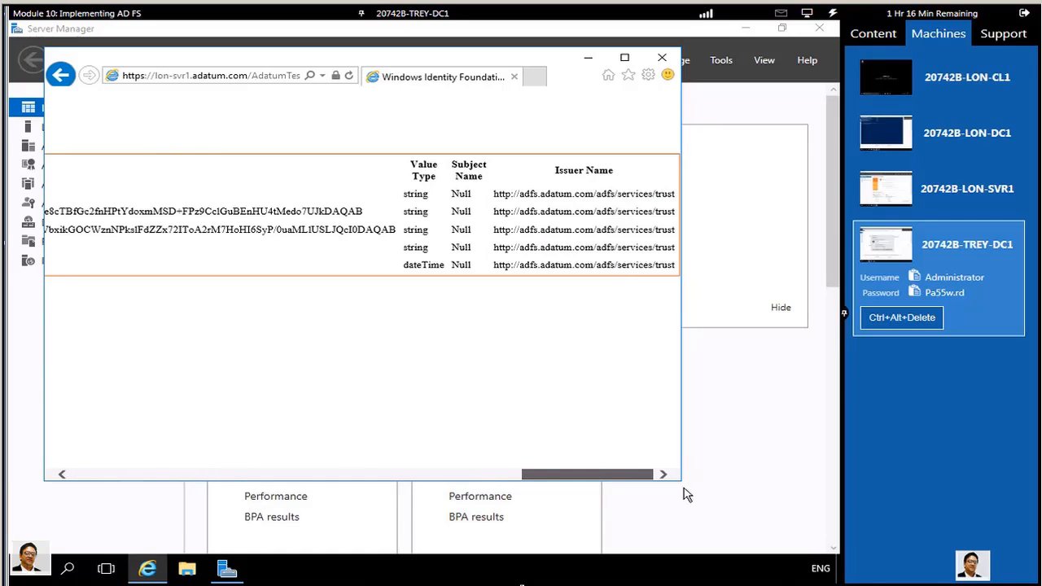
left_click_drag(651, 494, 97, 481)
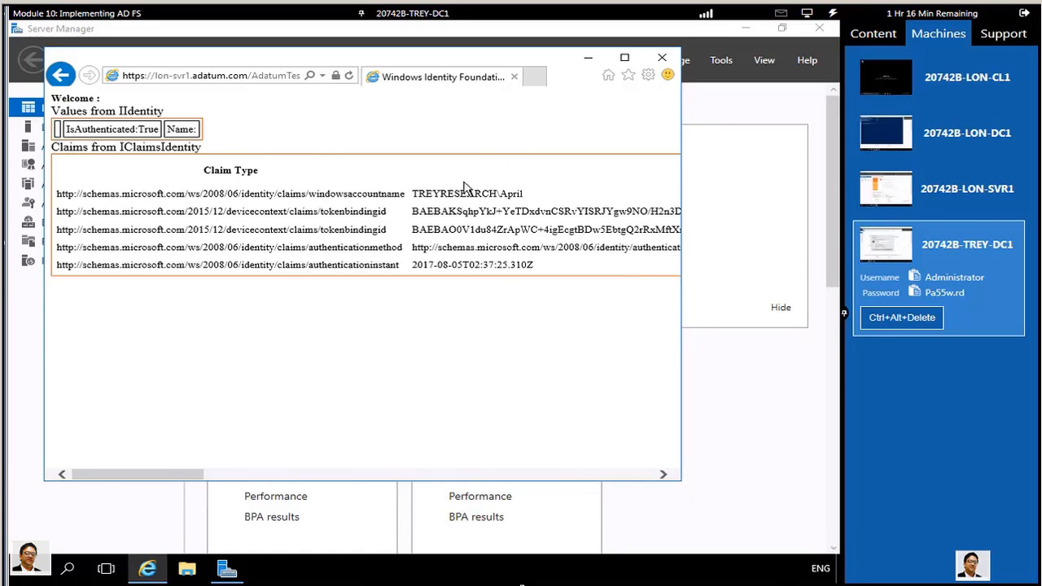
left_click(661, 59)
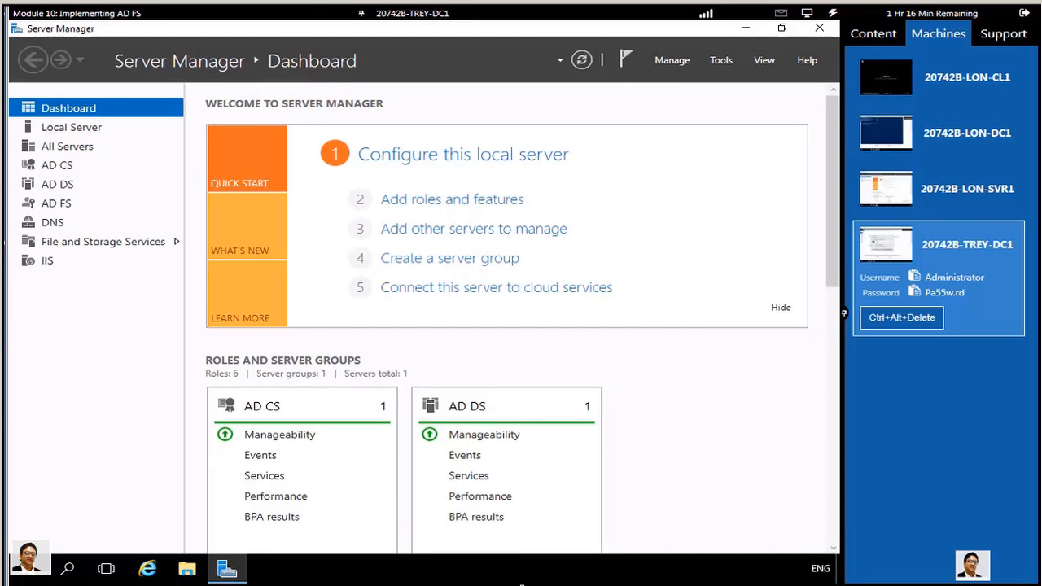
left_click(149, 570)
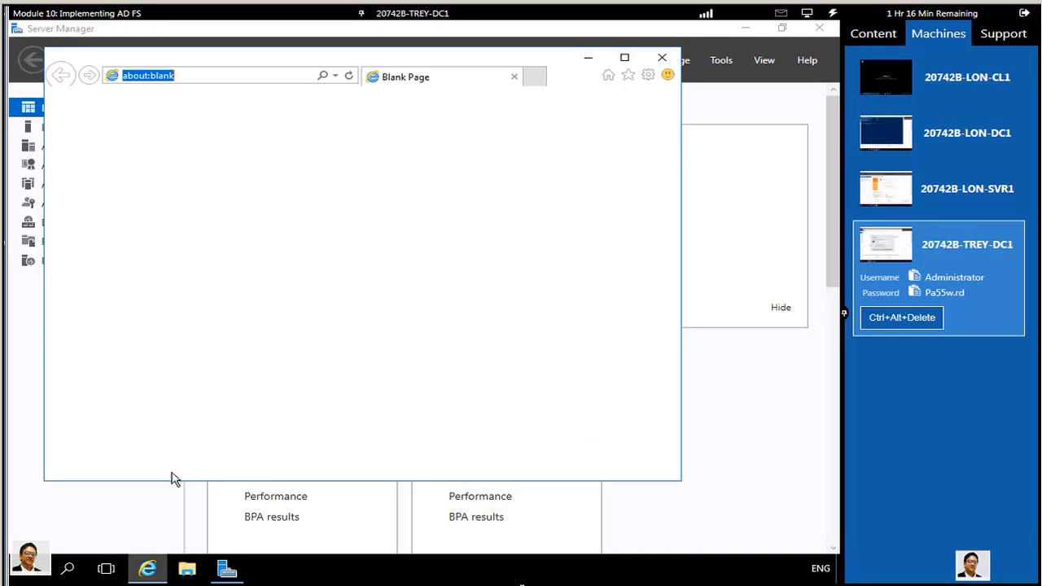
left_click_drag(270, 76, 139, 86)
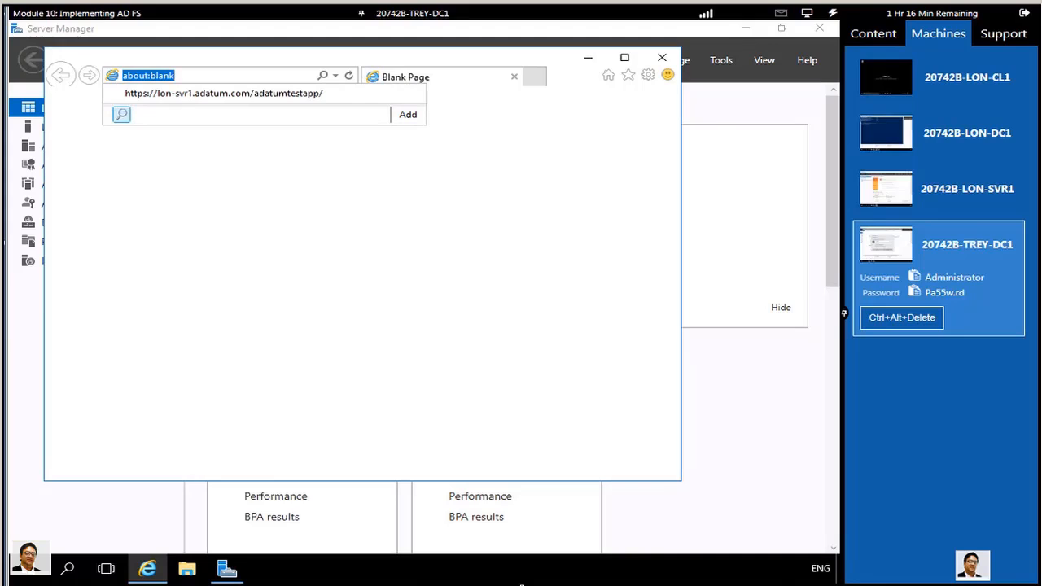
type("https")
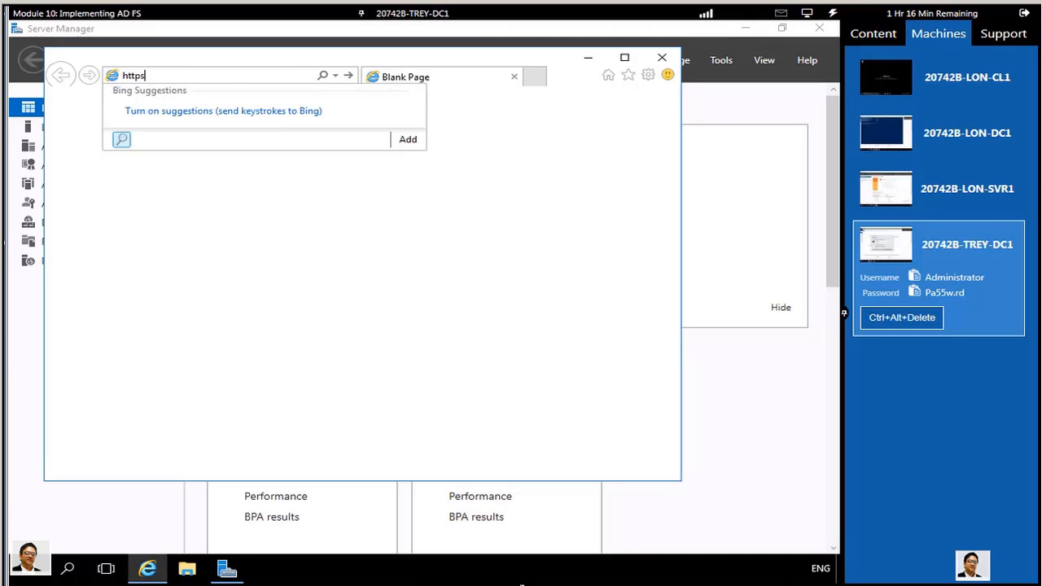
type("://")
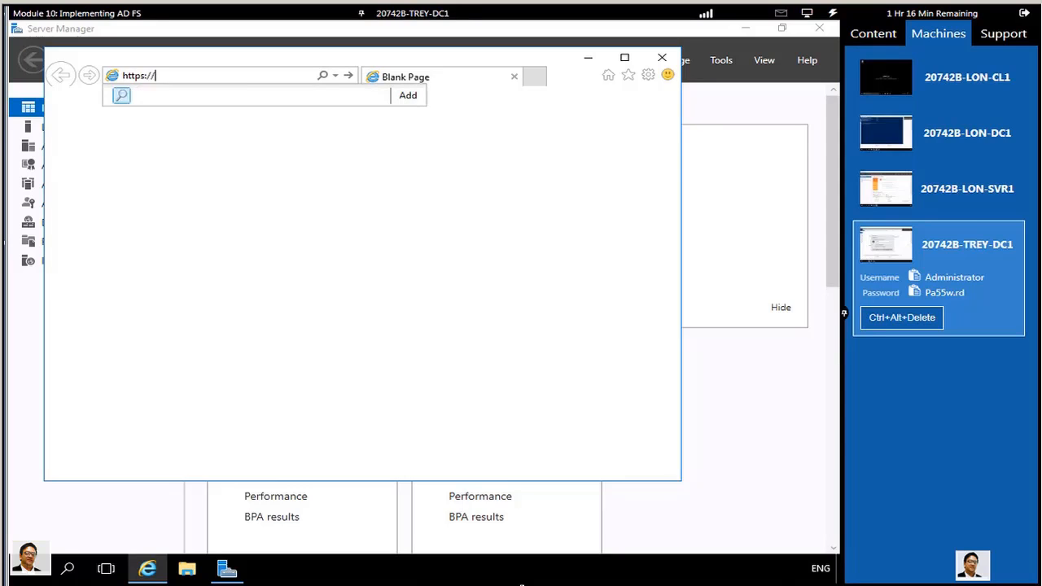
type("lon")
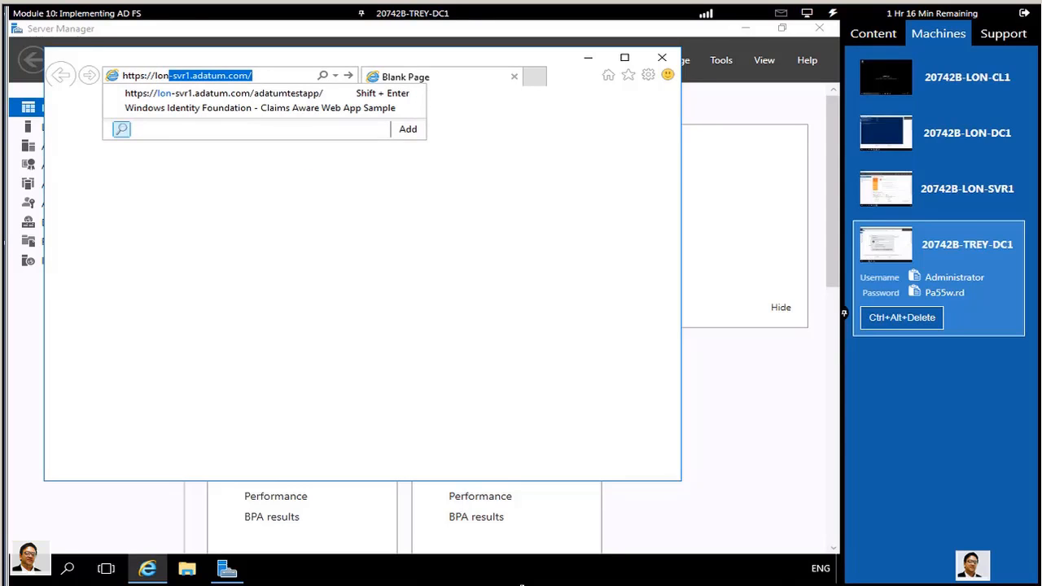
type("-svr1.adatum.com")
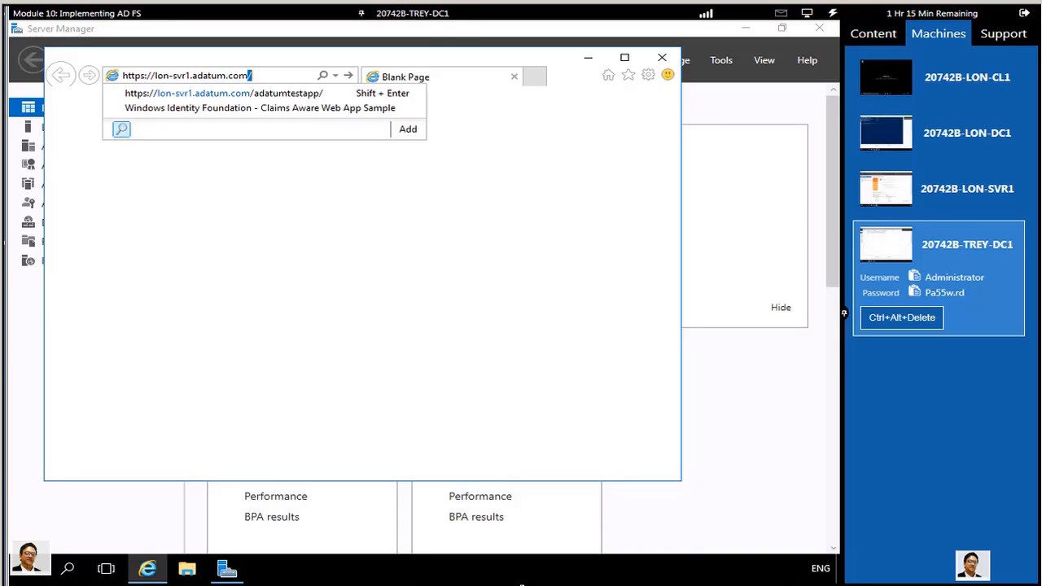
type("/adatumt")
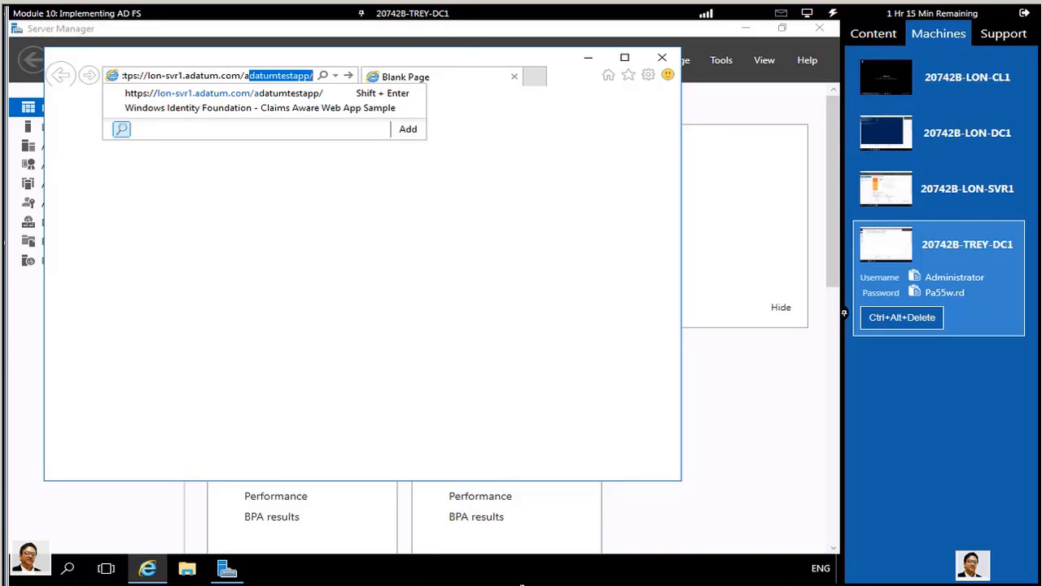
type("estapp")
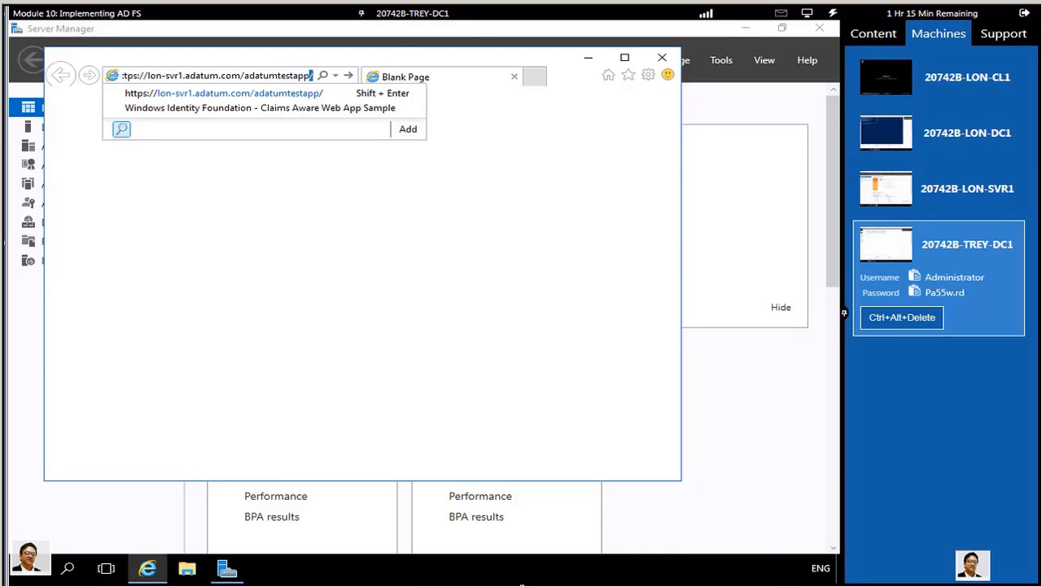
type("/")
key("Return")
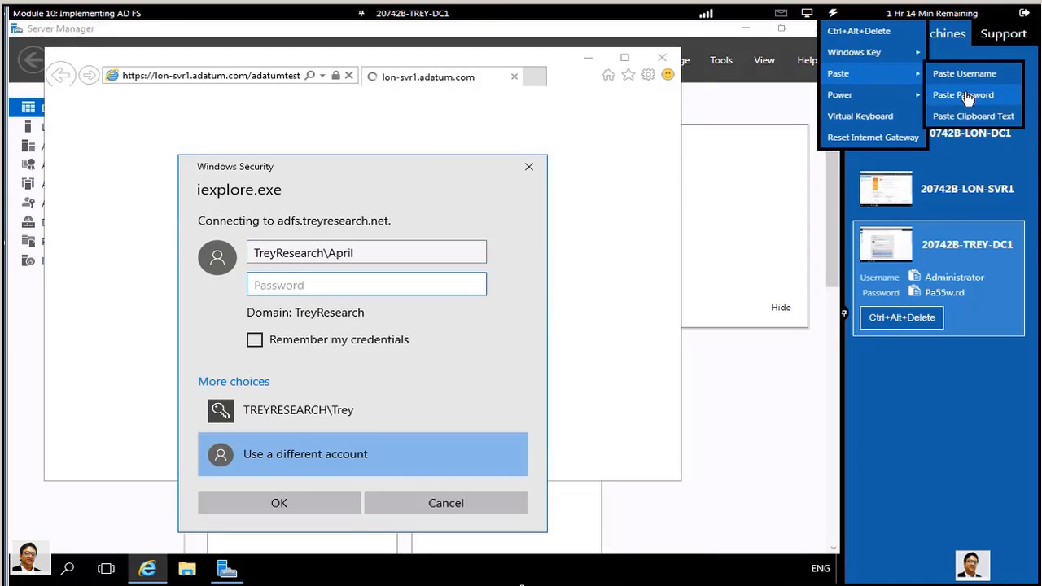
Step: Paste the TreyResearch user's password and sign in to reach the claims listing page
left_click(964, 96)
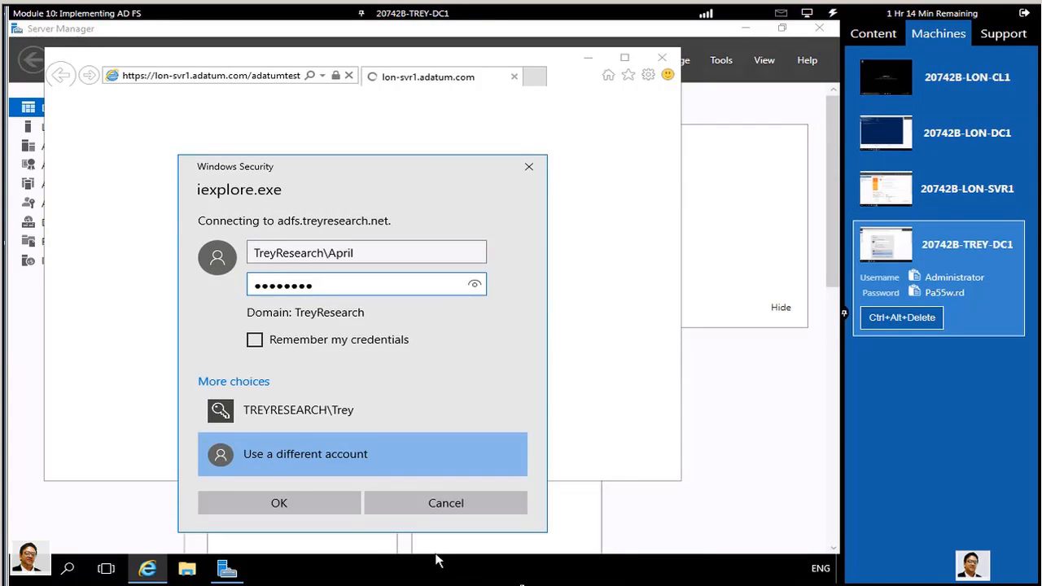
left_click(282, 505)
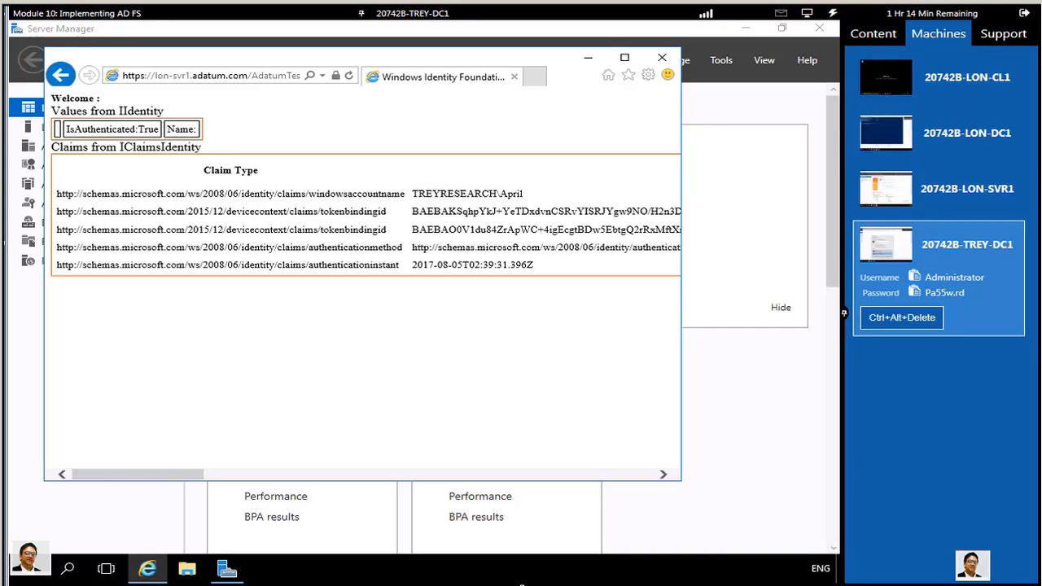
Step: Write the note on the _LSRealm cookie skipping home realm prompts, with Word Wrap on
type("Note: You are not prompted for a home realm on the second access. After ")
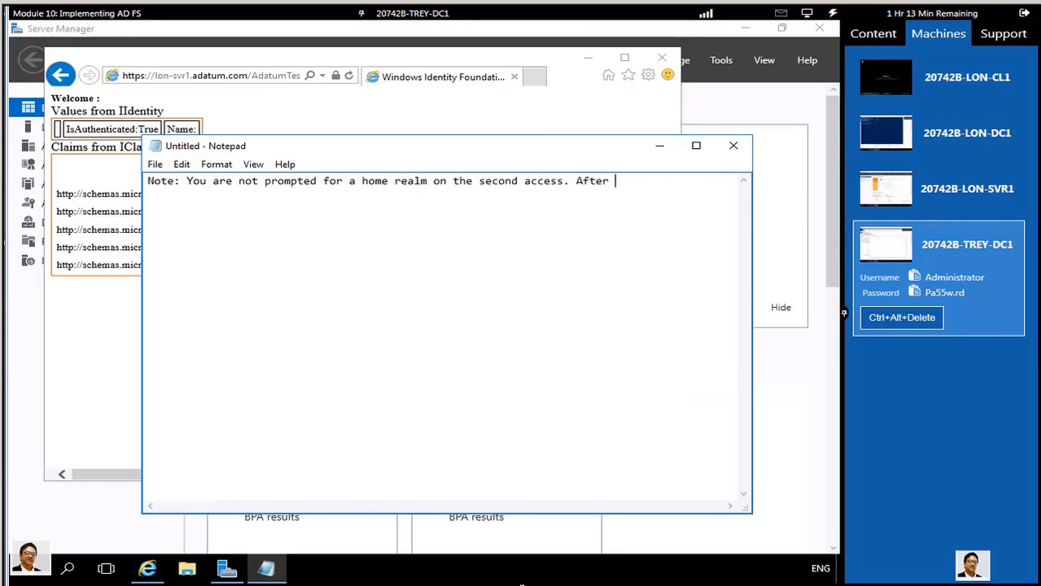
type("a user selects a home realm and a realm authority authenticates that user, the relyi")
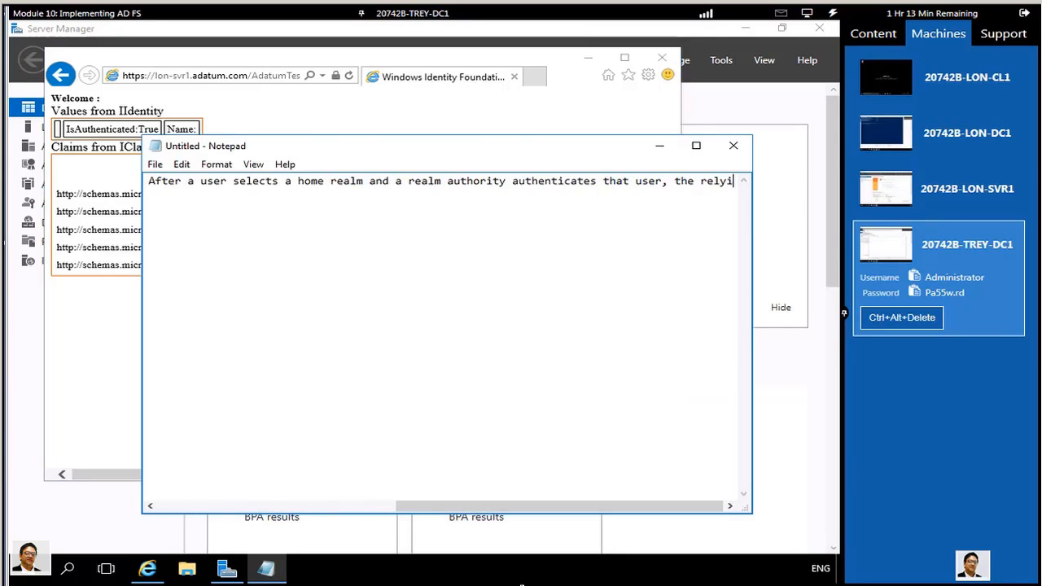
type("ng party’s federation server issues a _LSRealm cookie. The default lifetime for the cookie is 30")
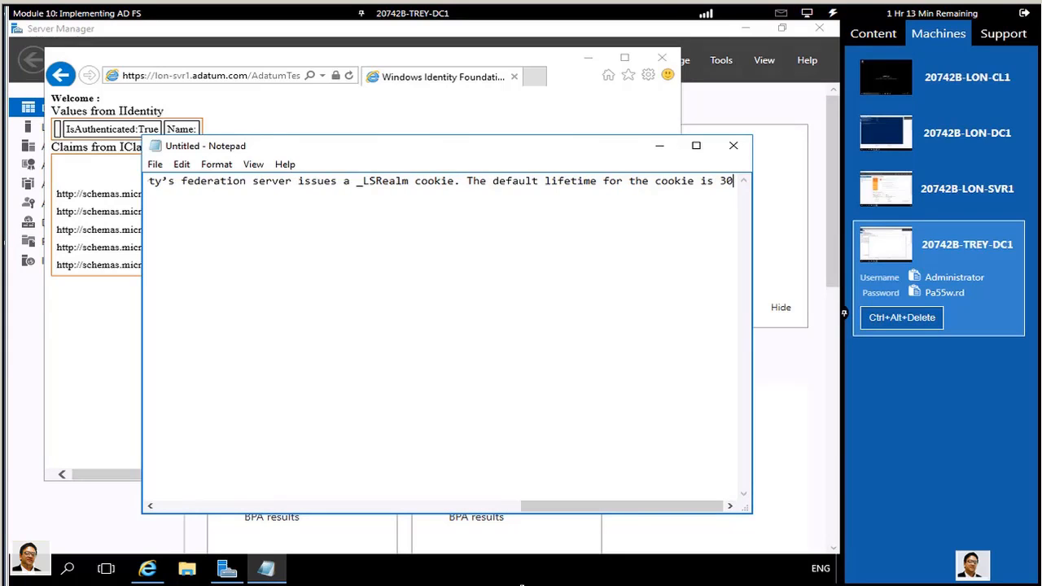
type(" days. Therefore, to sign in multiple times, you should delete that cookie after each sign-in attempt to return to a clean state.")
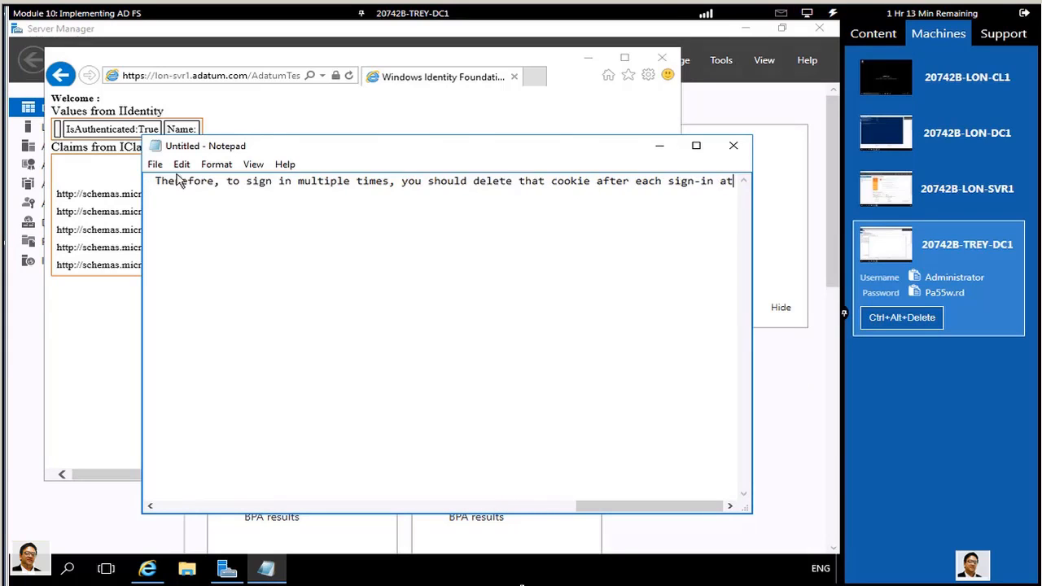
left_click(213, 164)
left_click(236, 181)
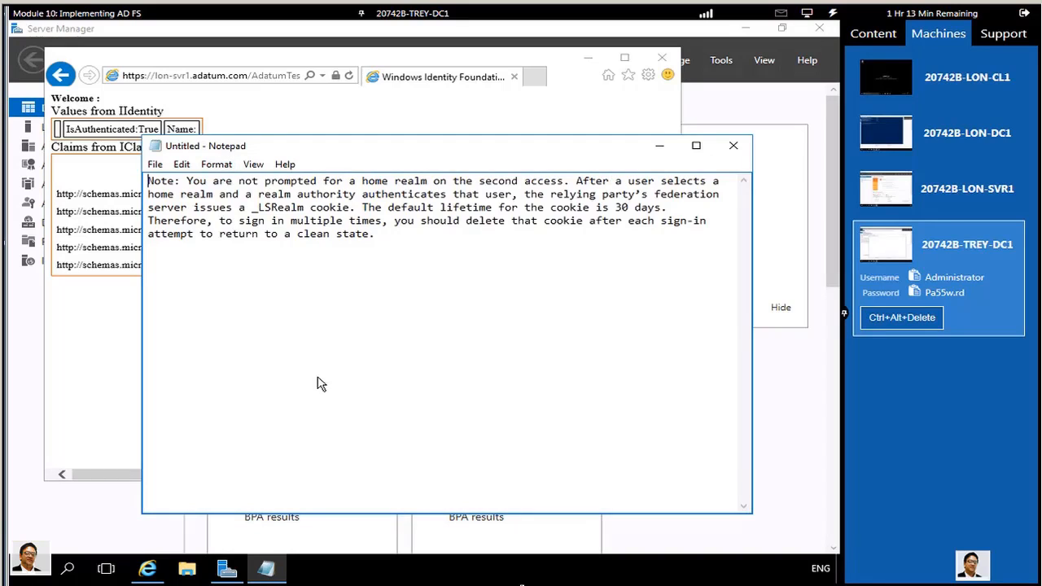
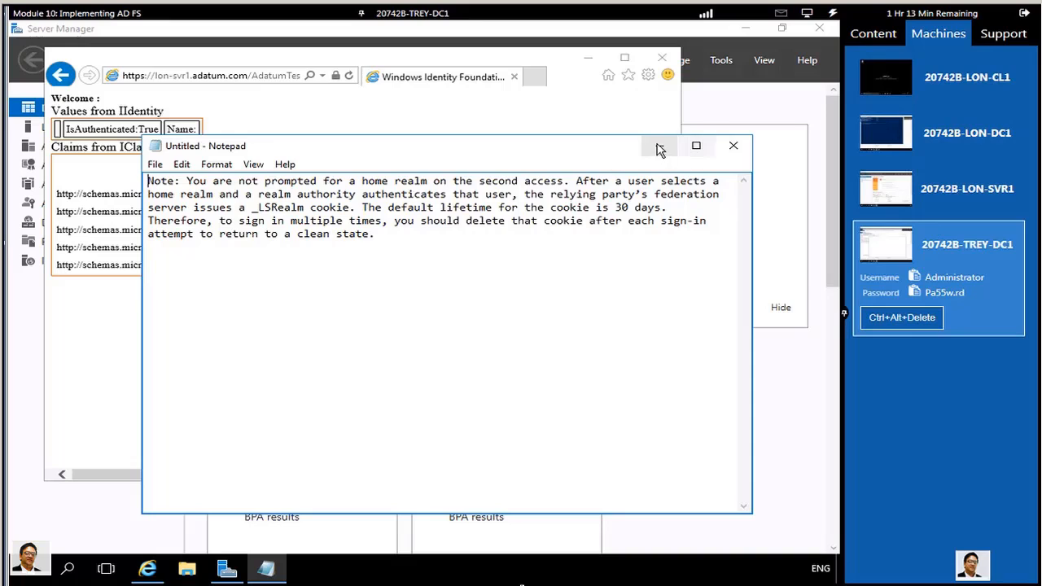
Step: Minimize the Notepad note and close the Internet Explorer claims test page
left_click(659, 146)
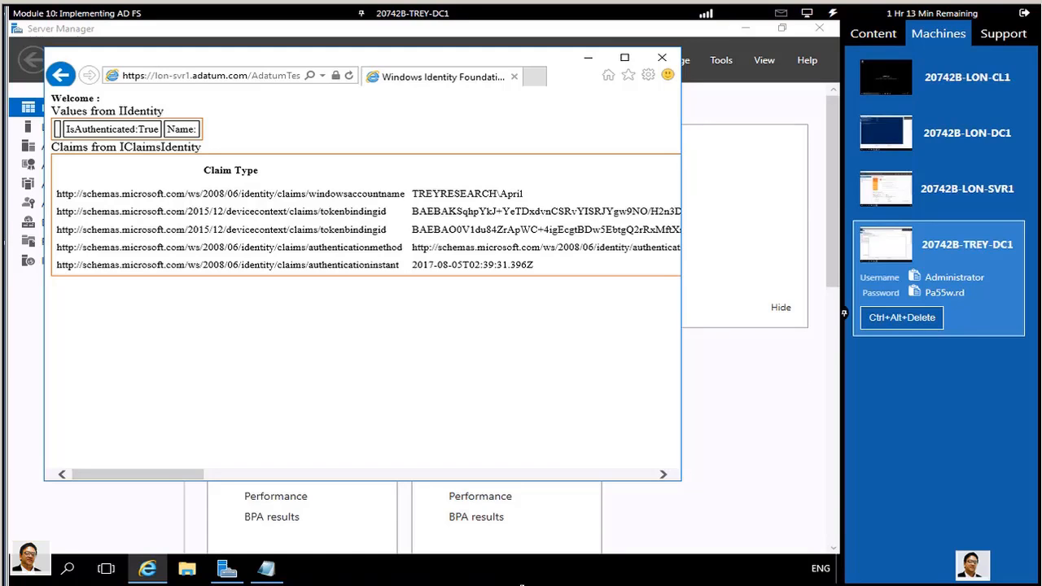
left_click(661, 57)
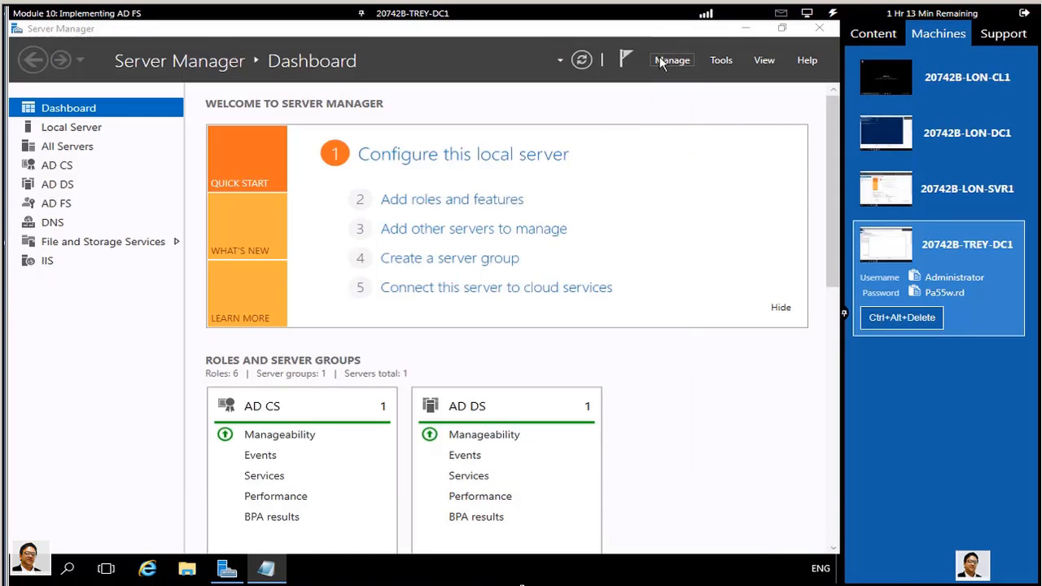
Step: Launch AD FS Management from Server Manager Tools and bring up actions for the A. Datum Corporation relying party trust
left_click(719, 64)
left_click(720, 62)
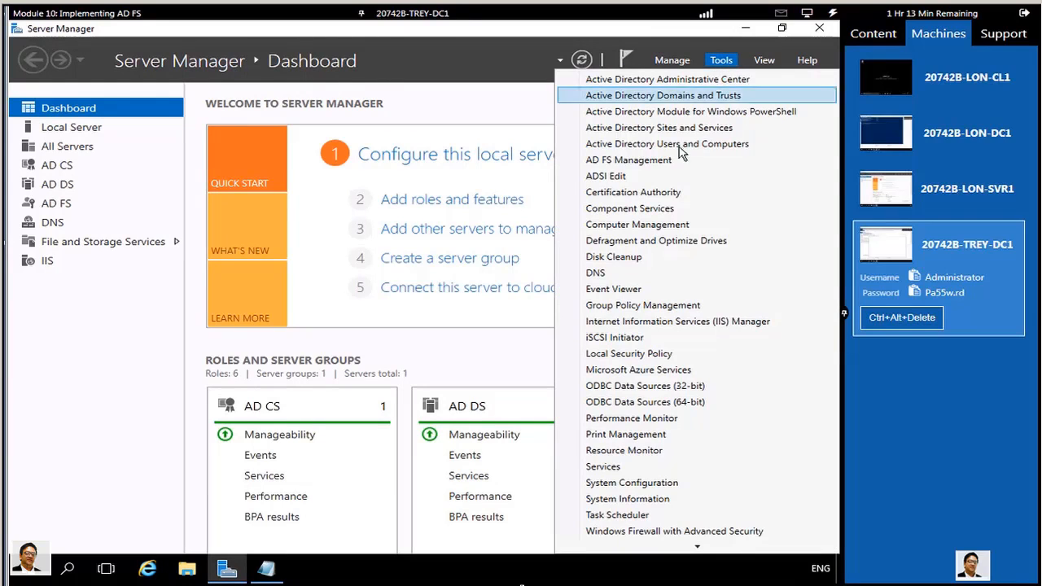
left_click(634, 161)
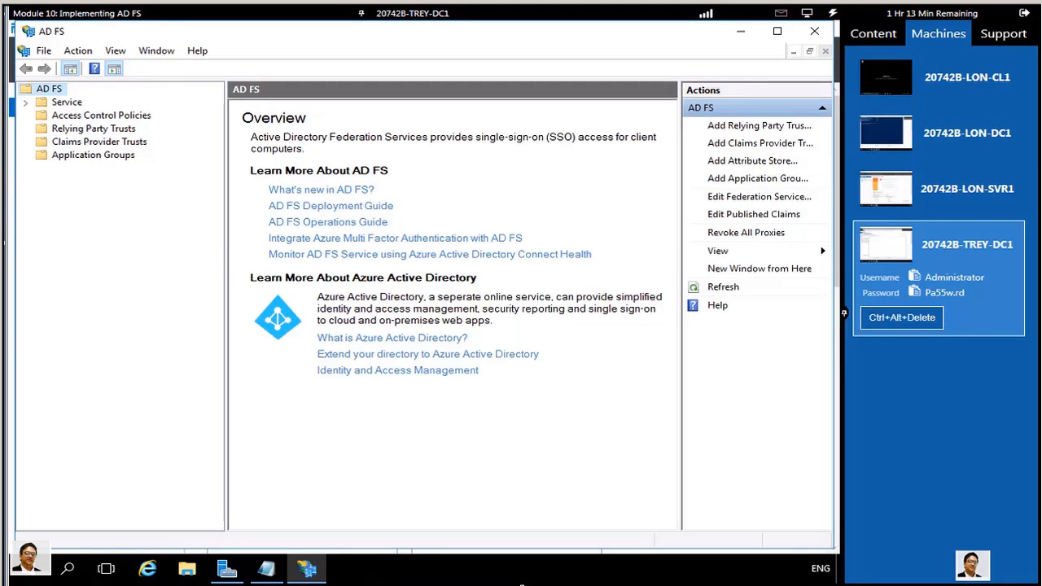
left_click(81, 132)
left_click(330, 128)
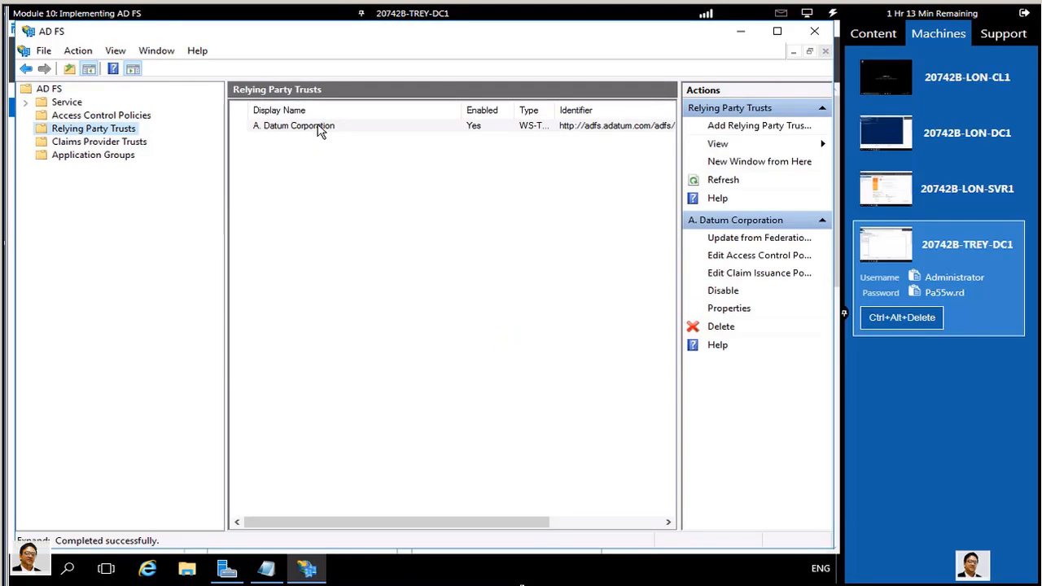
left_click(320, 132)
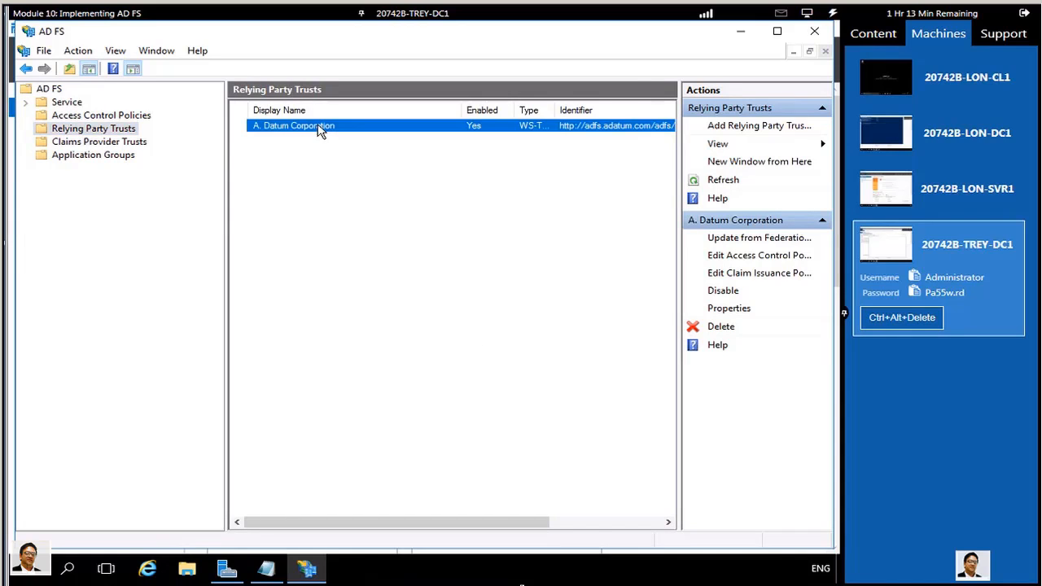
right_click(319, 132)
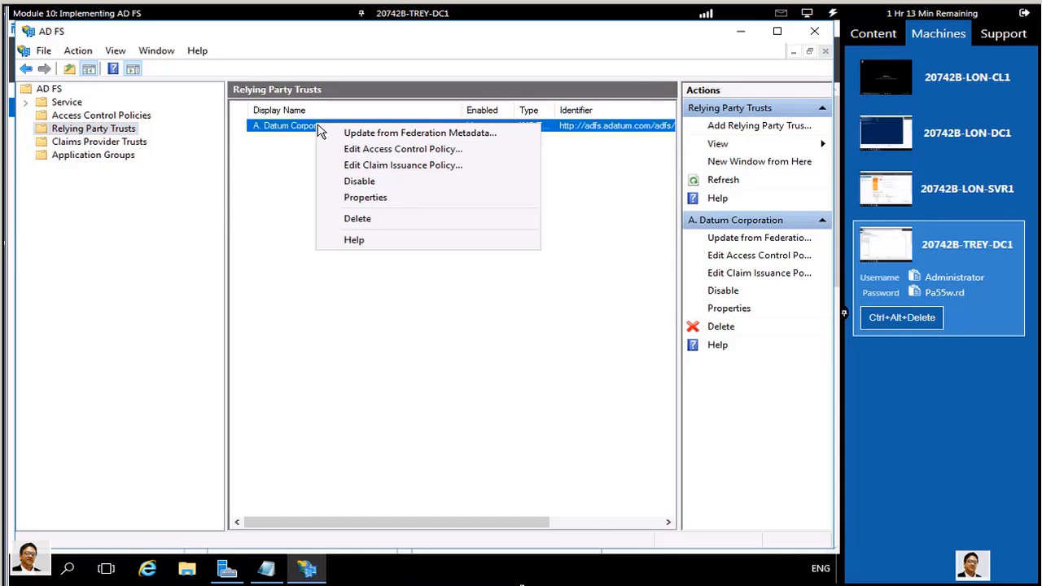
Step: Delete the Pass through Windows account name rule from A. Datum Corporation's claim issuance policy, then add a rule
left_click(349, 165)
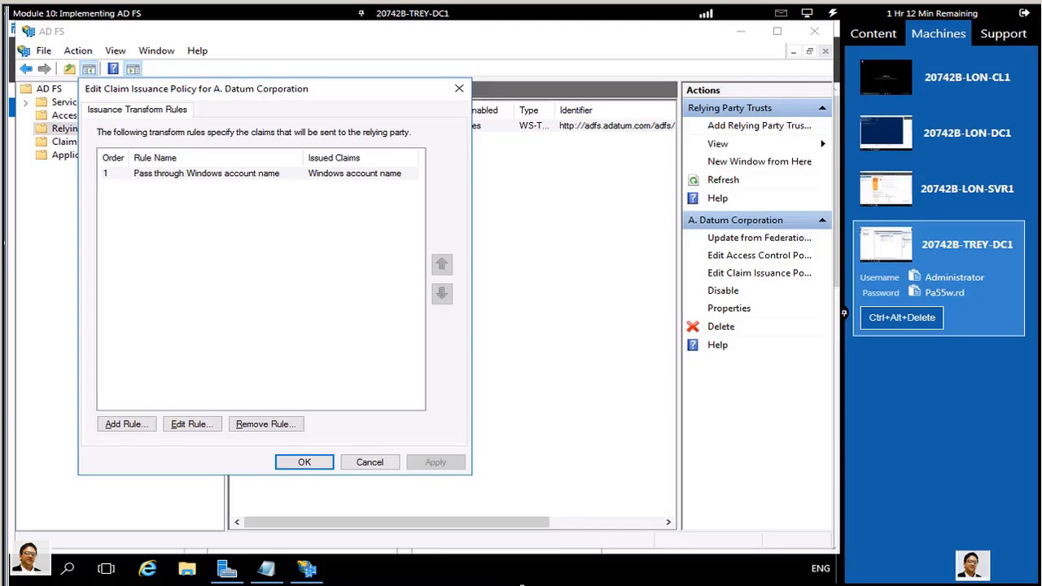
left_click(182, 178)
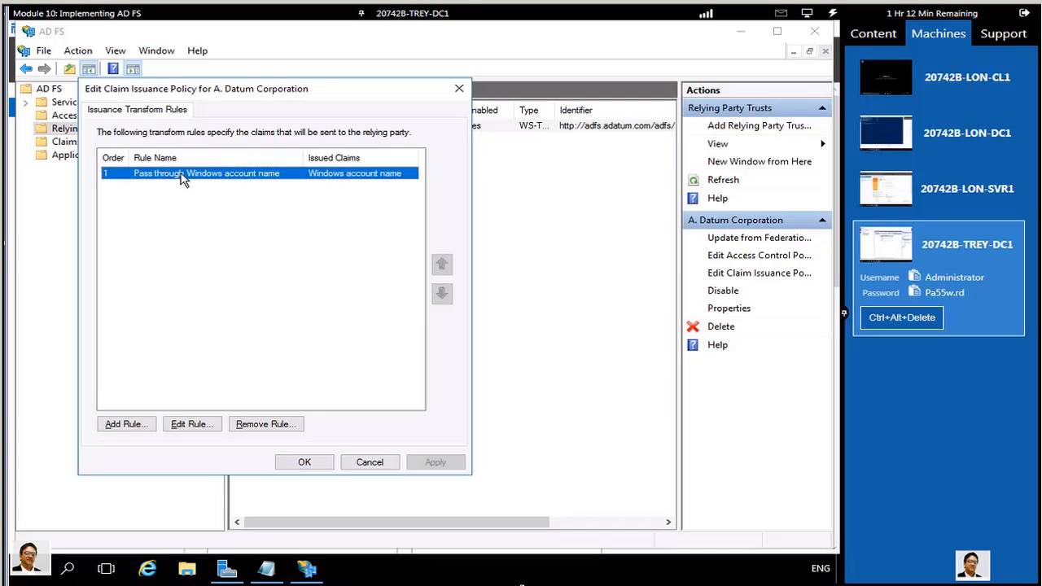
left_click(275, 426)
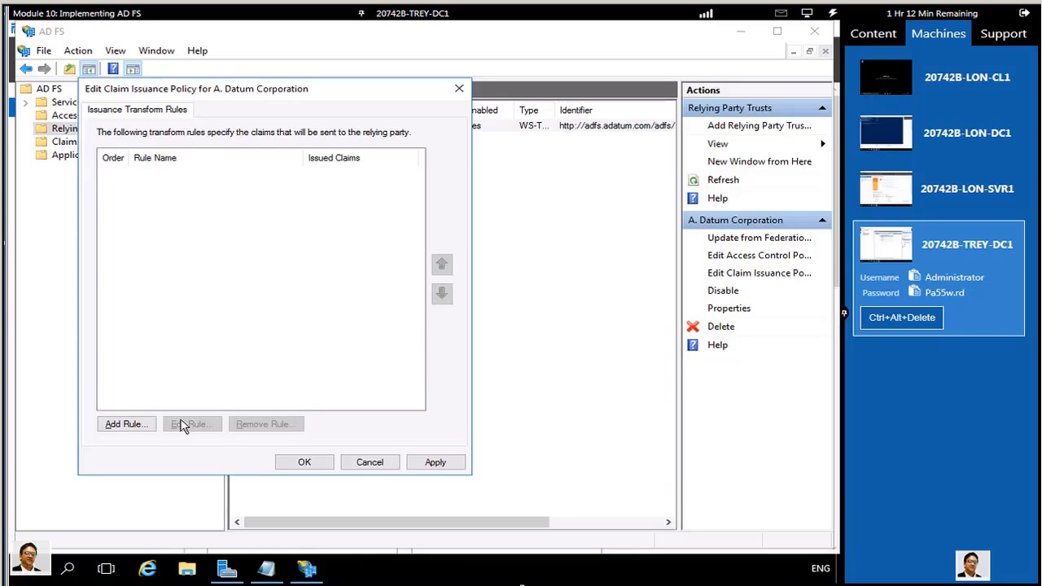
left_click(137, 427)
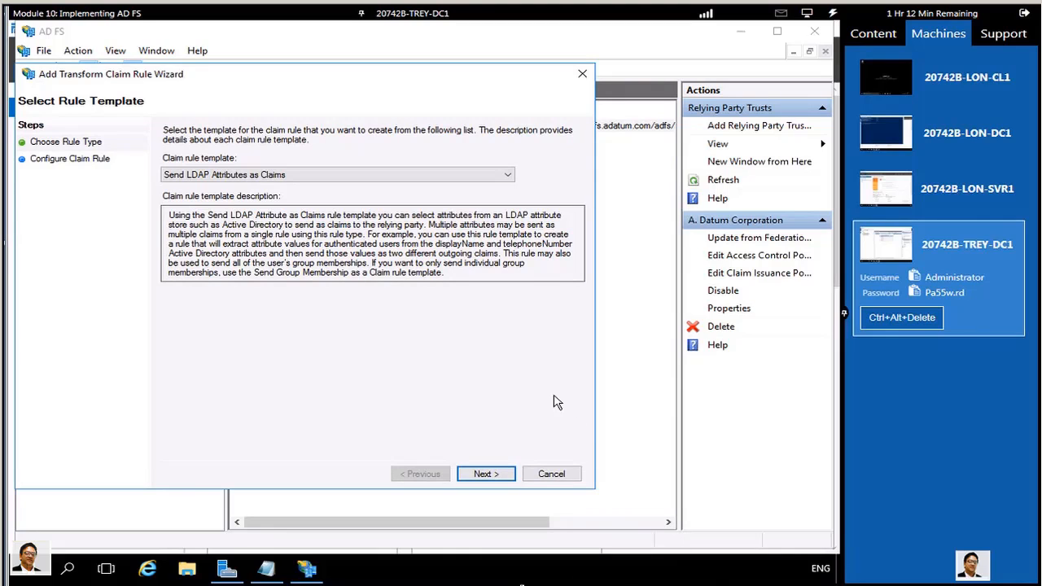
Step: Create the pass-through rule 'Allow Production Members' for Group claims, allowing only the value 'Trey'
left_click(499, 177)
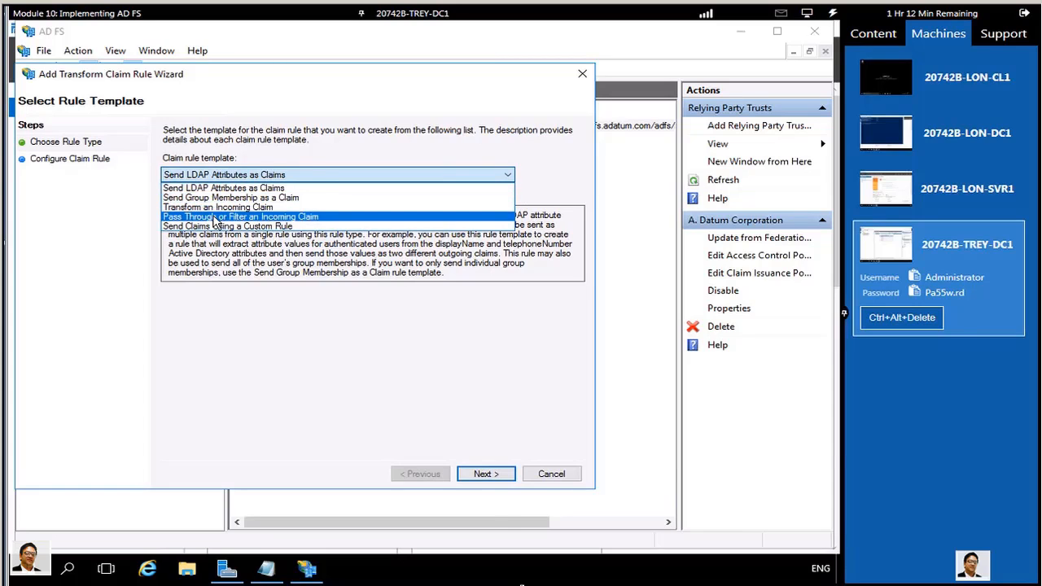
left_click(216, 218)
left_click(485, 474)
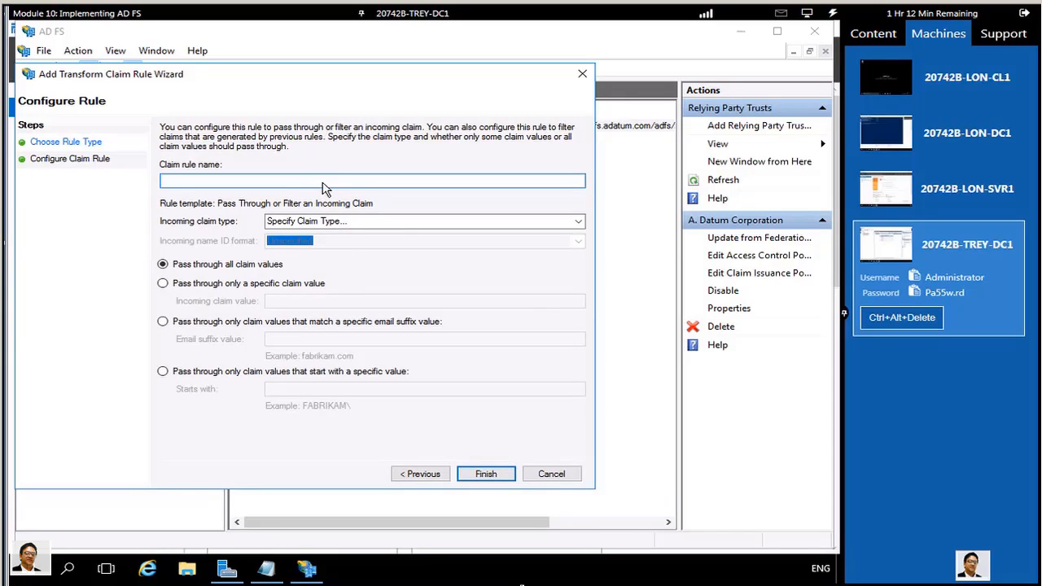
type("Allow Production Members")
left_click(578, 222)
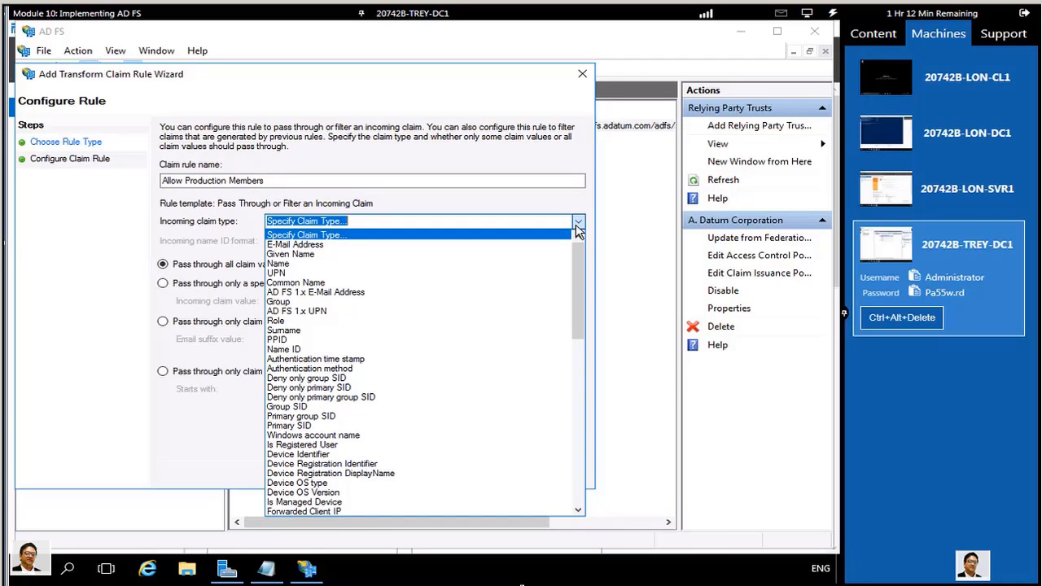
left_click(285, 301)
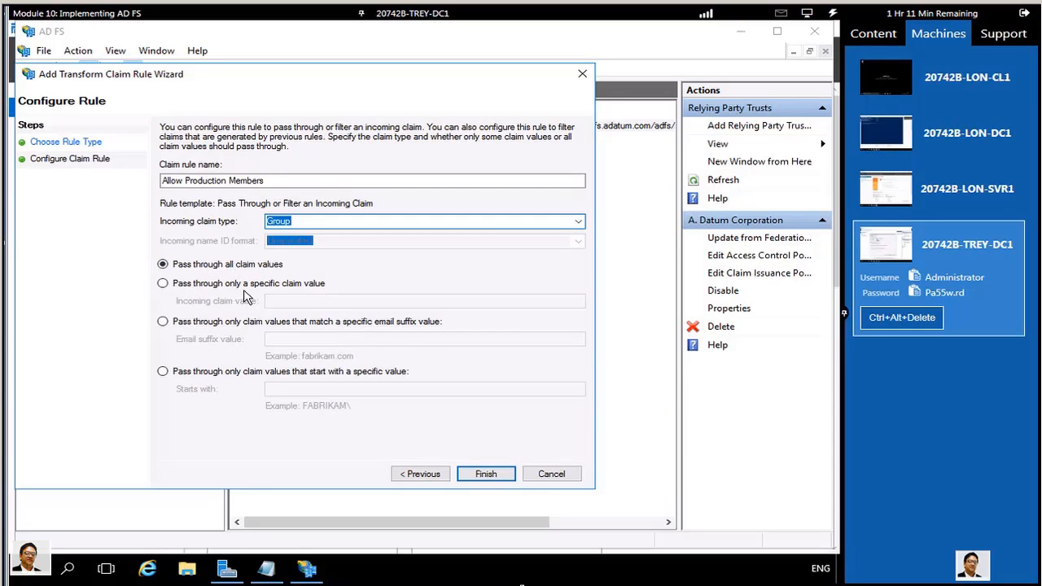
left_click(163, 284)
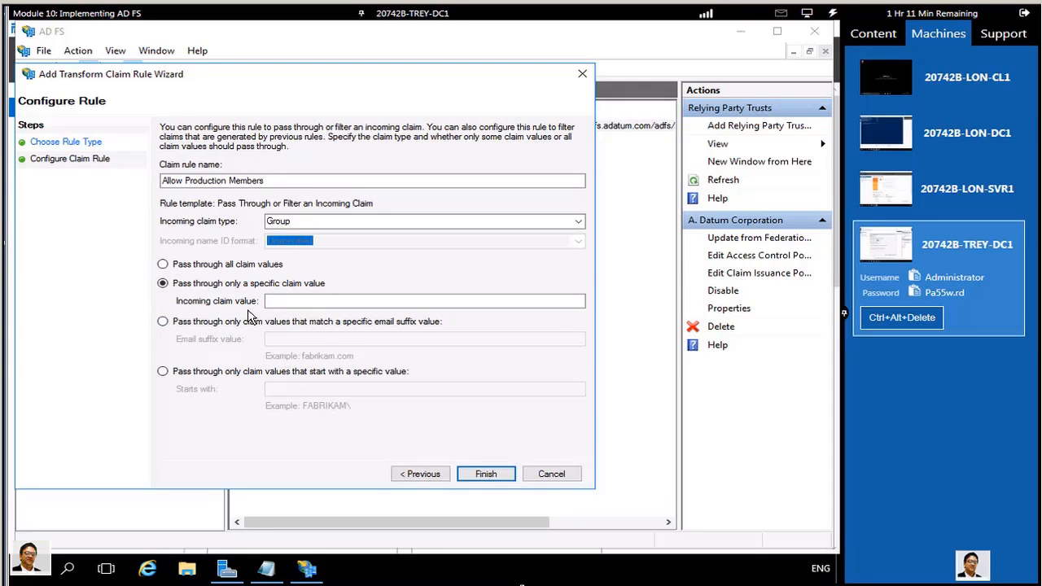
left_click(275, 304)
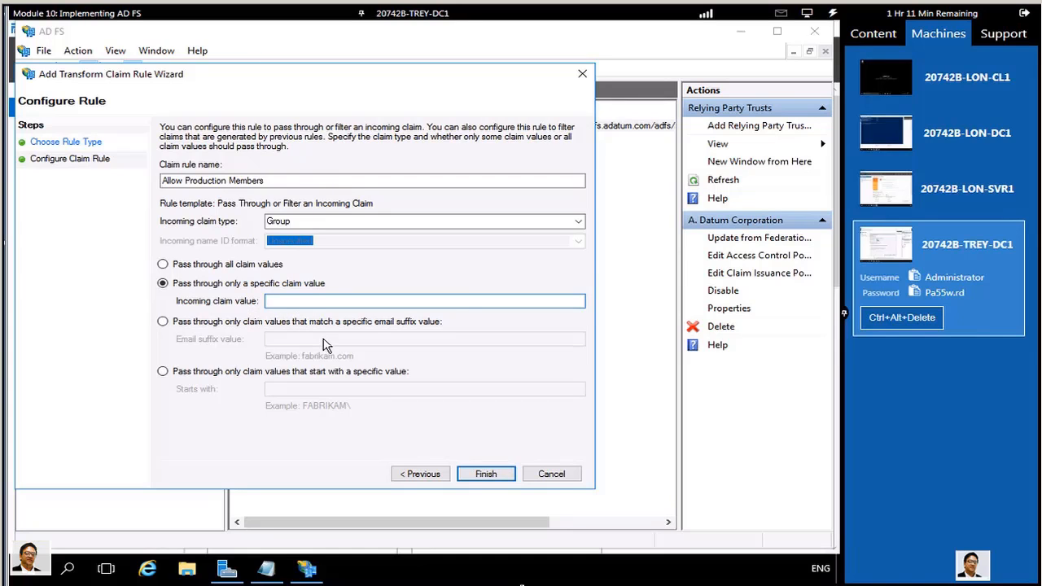
type("T")
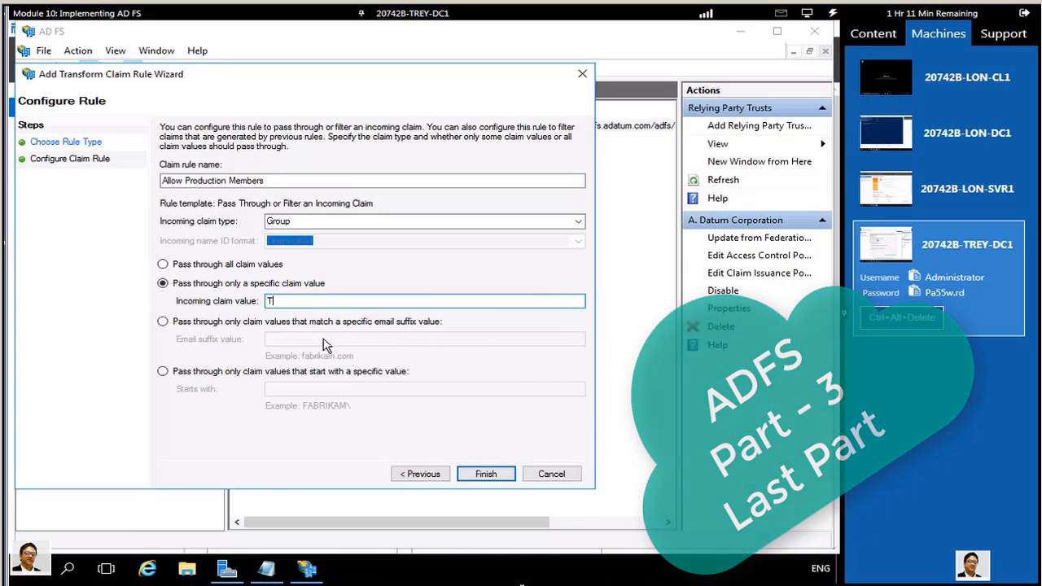
type("rey")
key("Return")
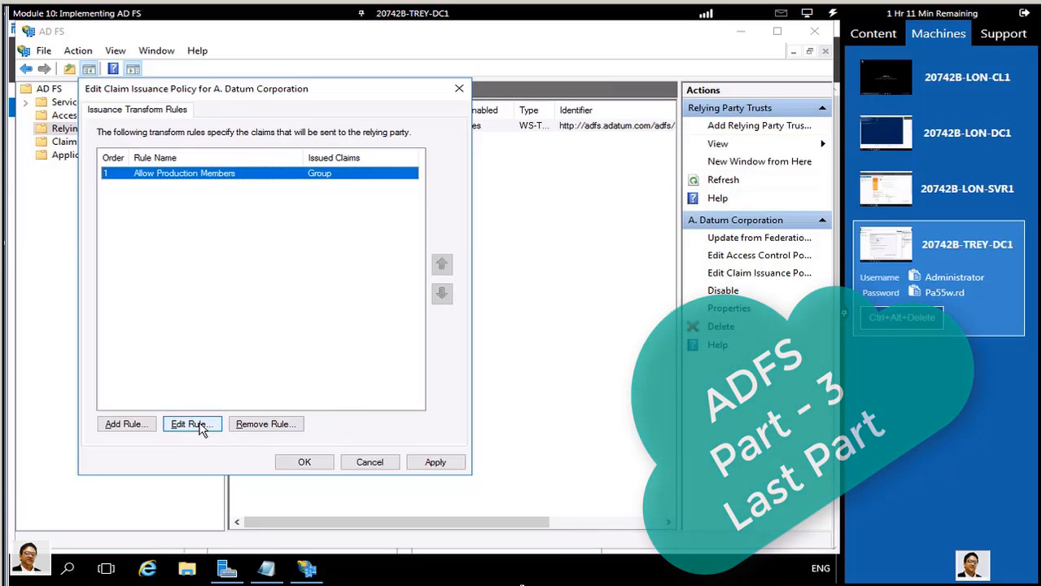
Step: Complete the rule's allowed Group value as 'TreyResearch-Production' and save the claim issuance policy
left_click(203, 430)
left_click(304, 324)
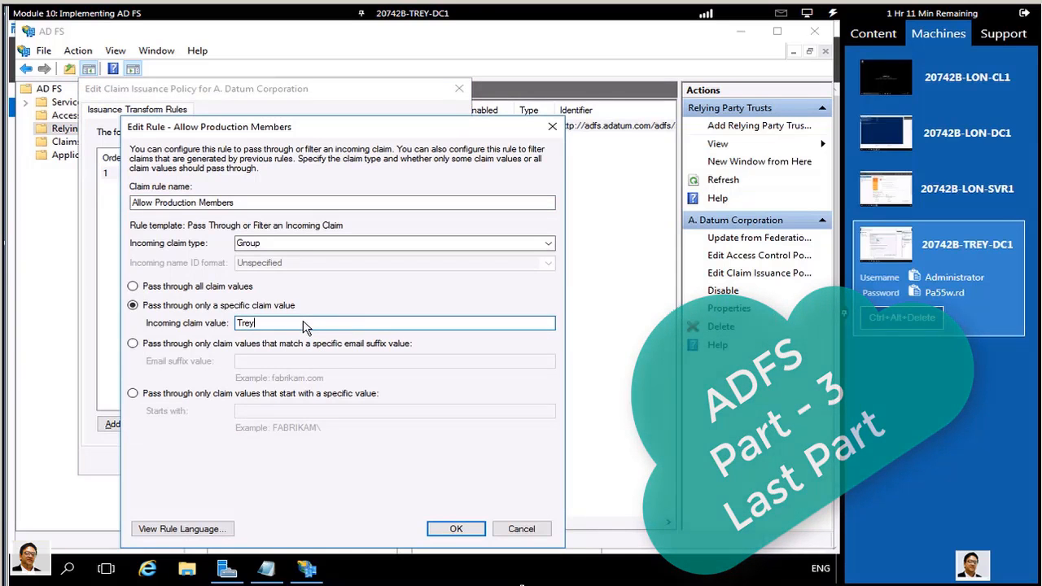
type("R")
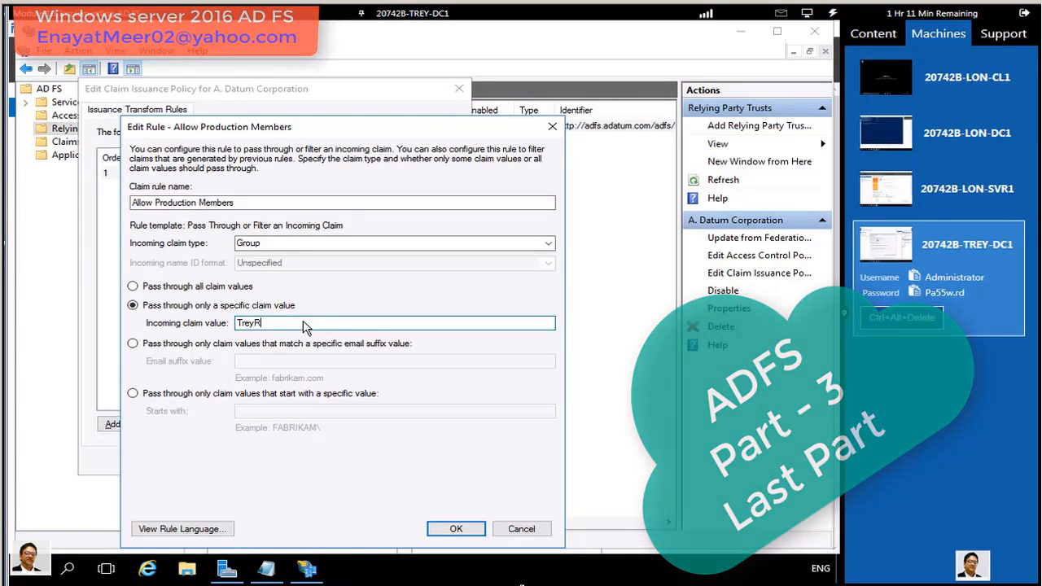
type("esearch")
type("-Production")
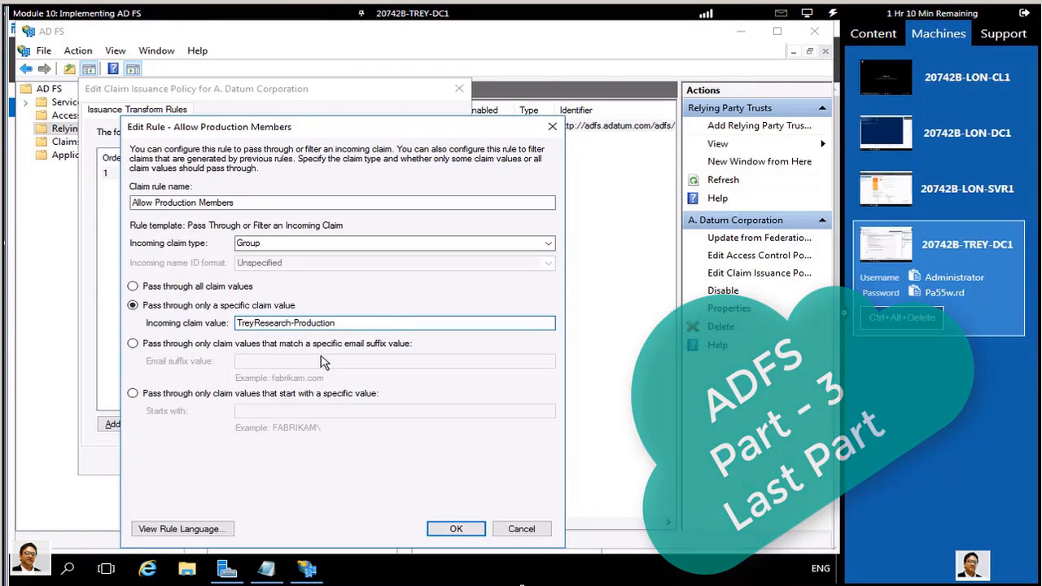
left_click(457, 529)
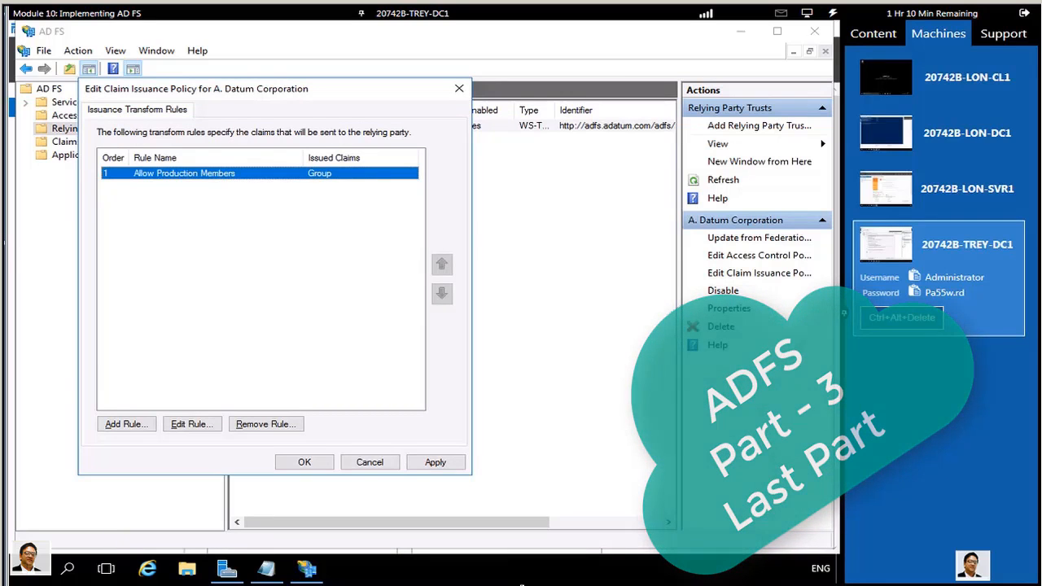
left_click(304, 462)
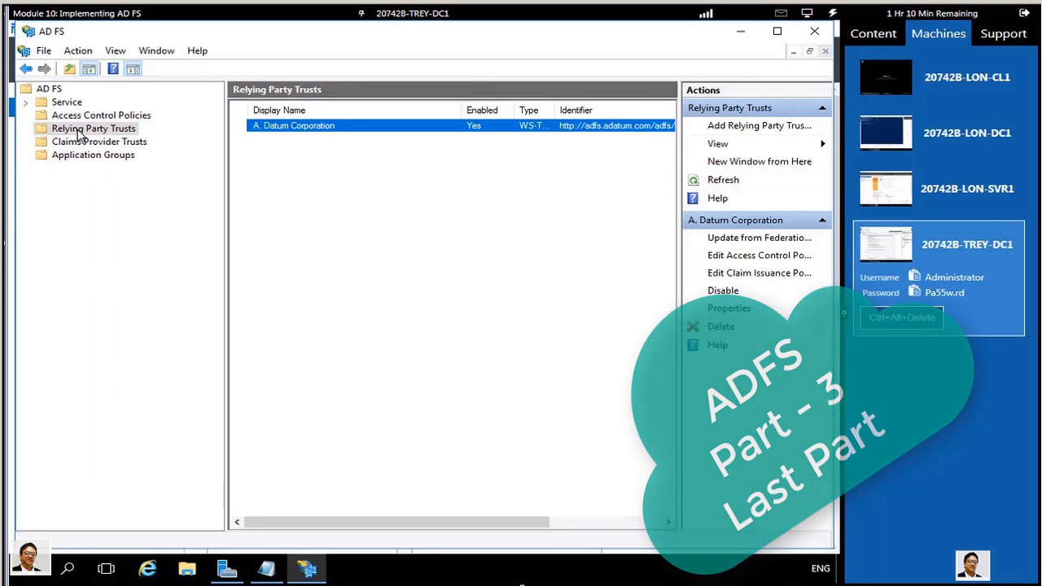
Step: Open Edit Claim Rules for the Active Directory claims provider trust and start Add Rule
left_click(89, 142)
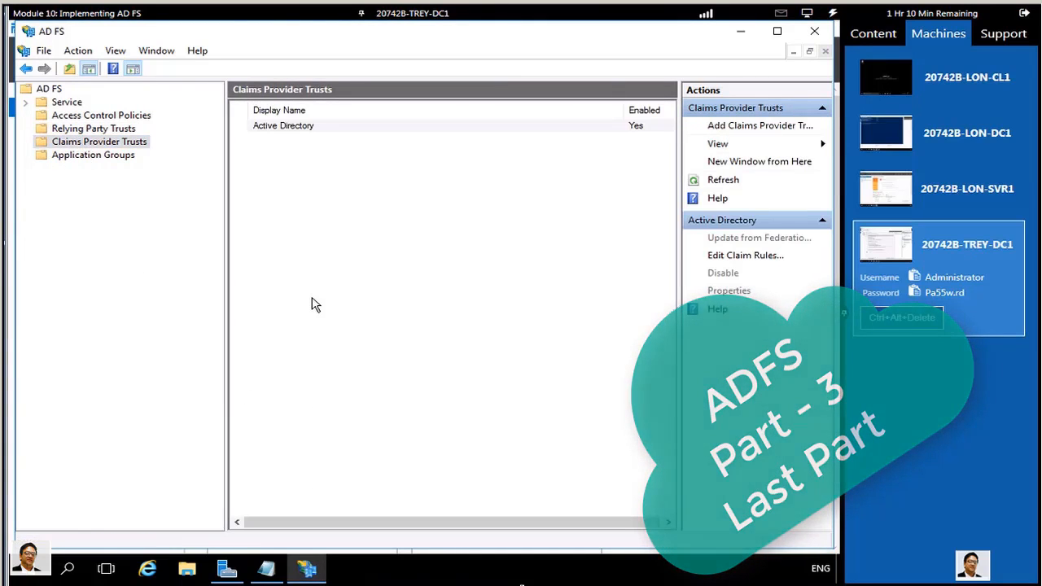
left_click(281, 130)
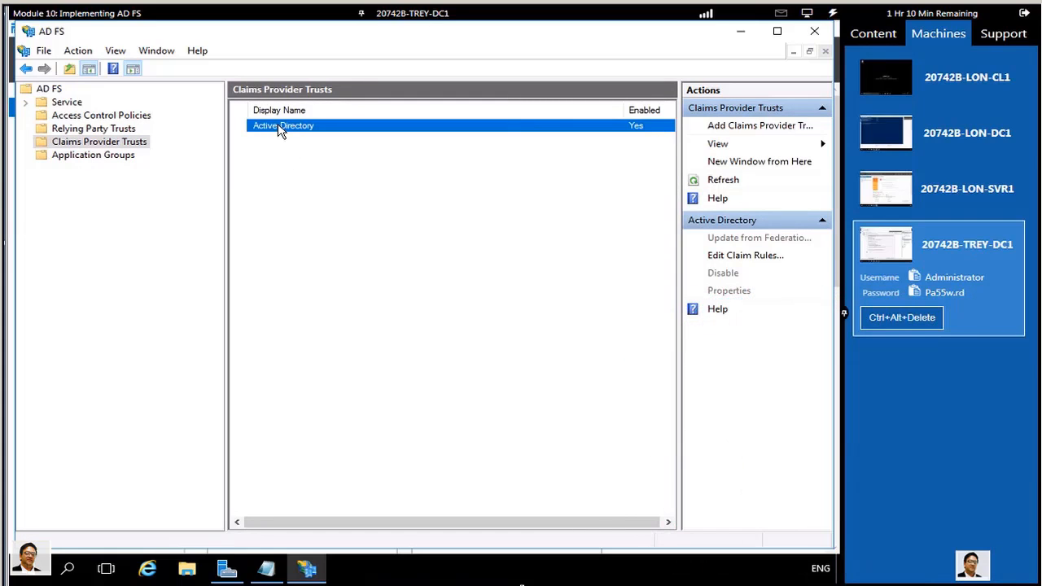
right_click(279, 131)
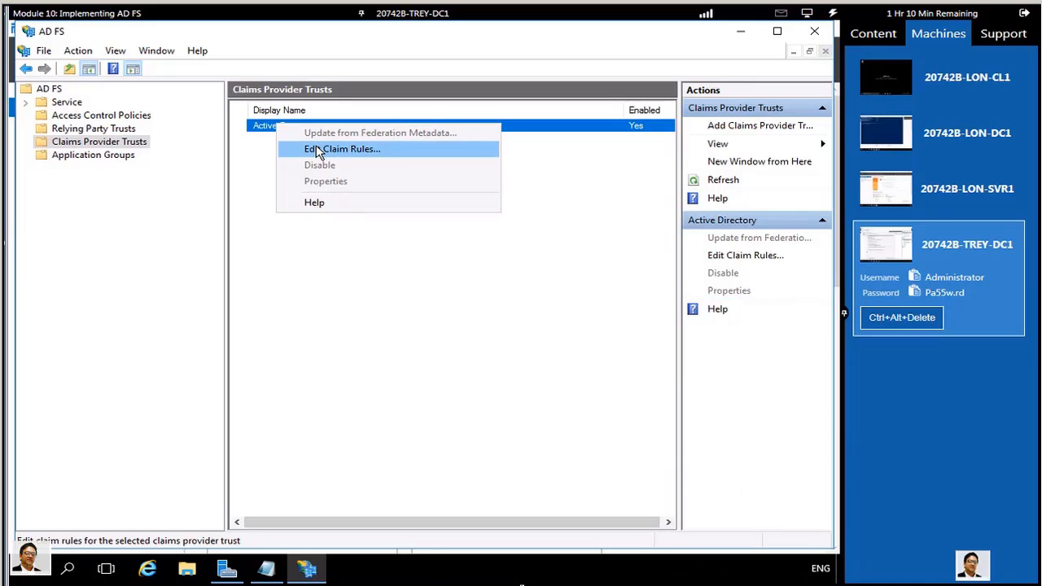
left_click(317, 149)
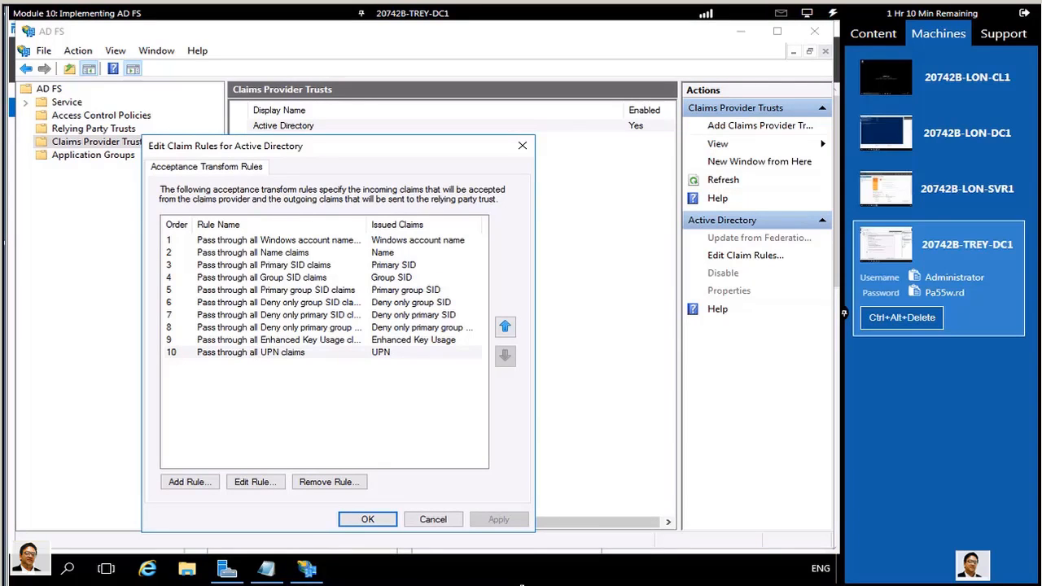
left_click(190, 482)
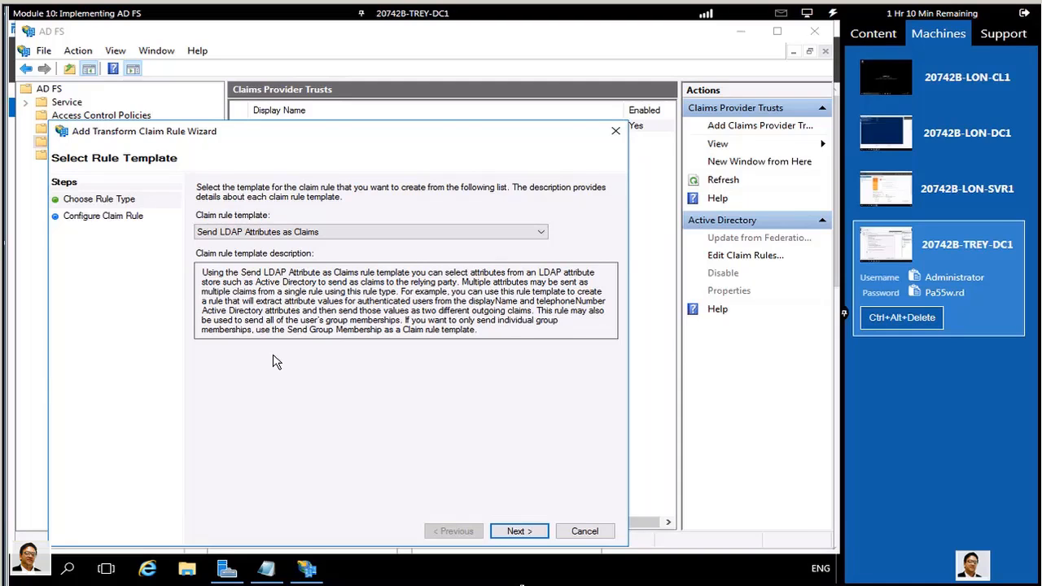
Step: Start a Send Group Membership as a Claim rule named 'Production Group Claim' for the TREYRESEARCH\Production group
left_click(543, 235)
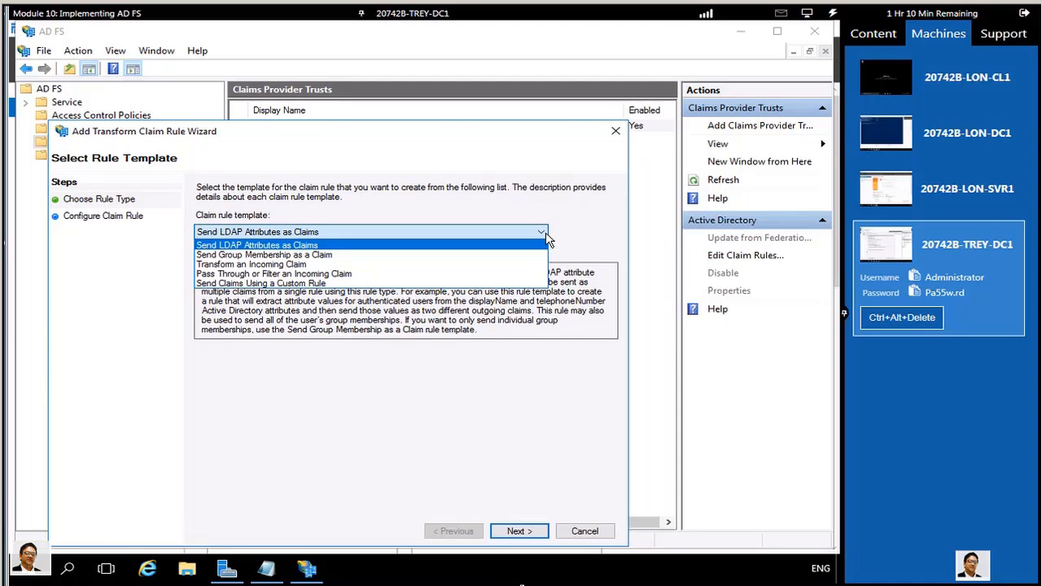
left_click(338, 259)
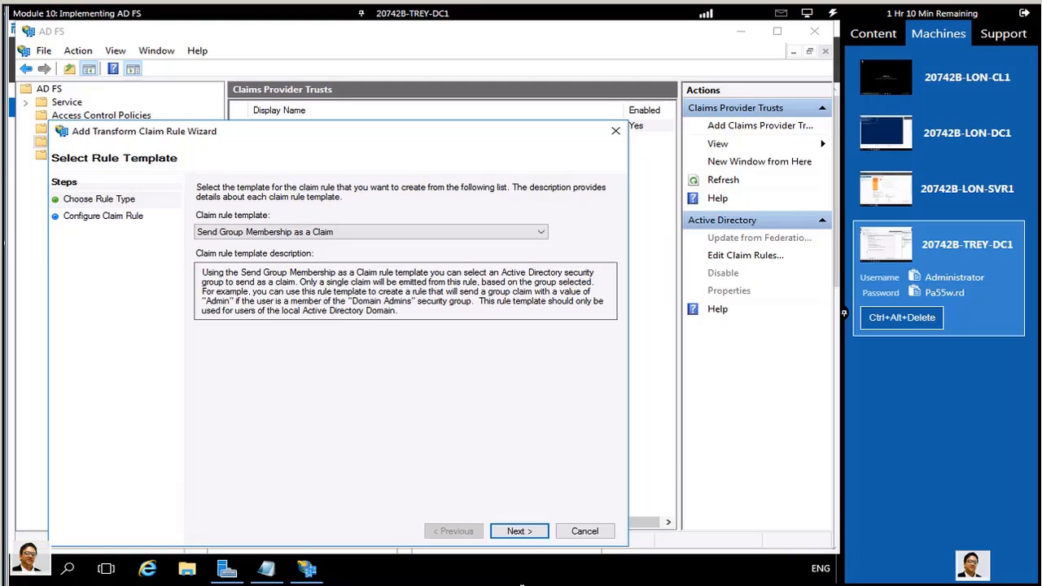
left_click(516, 534)
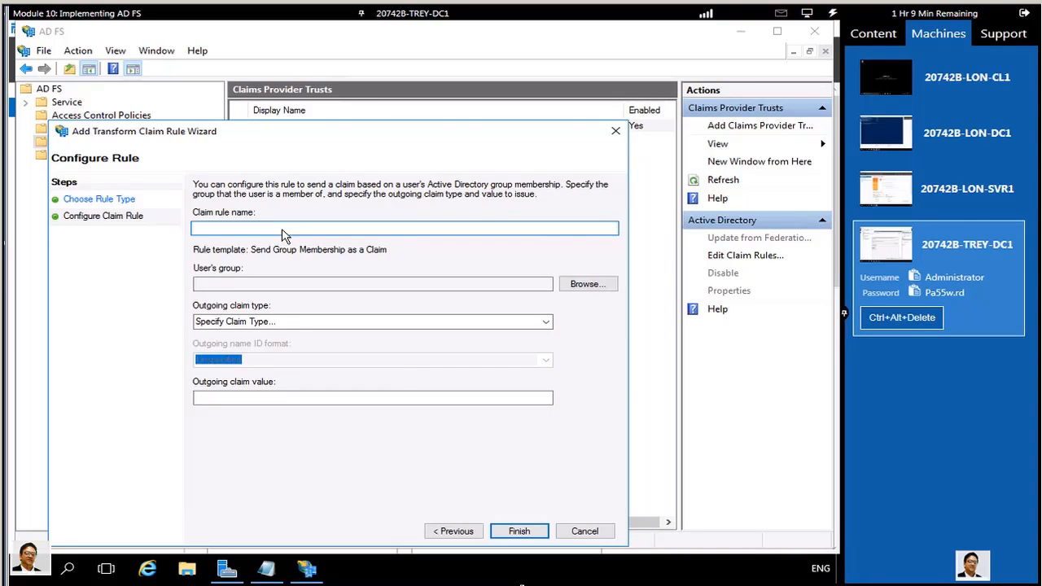
type("Production Group Claim")
left_click(597, 288)
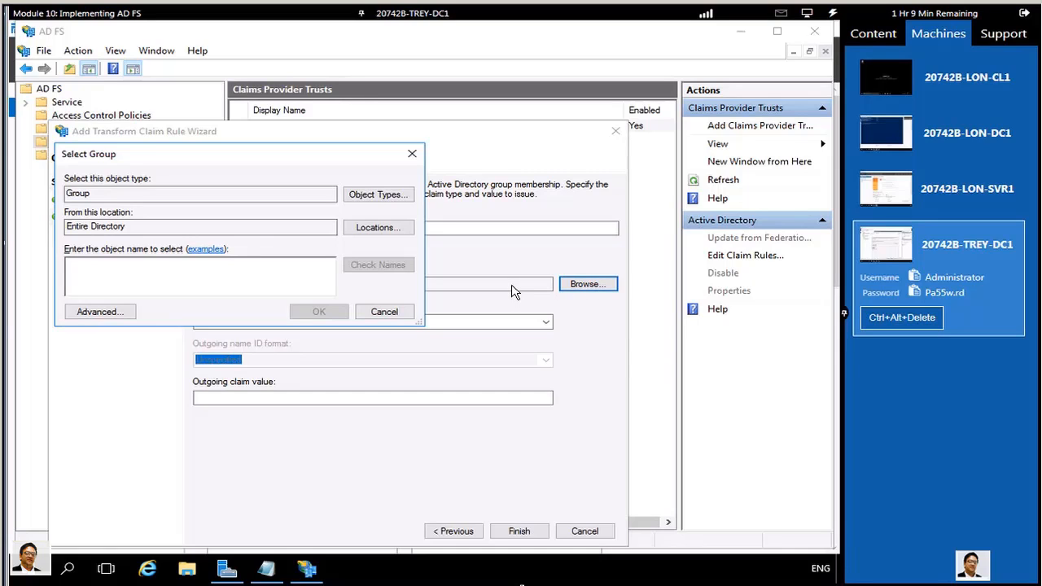
type("production")
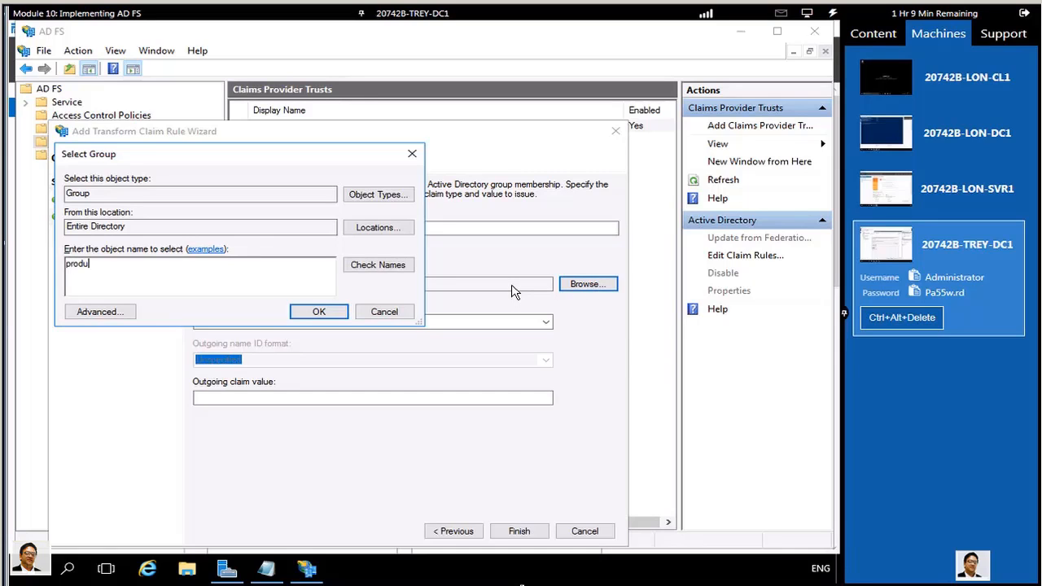
left_click(377, 266)
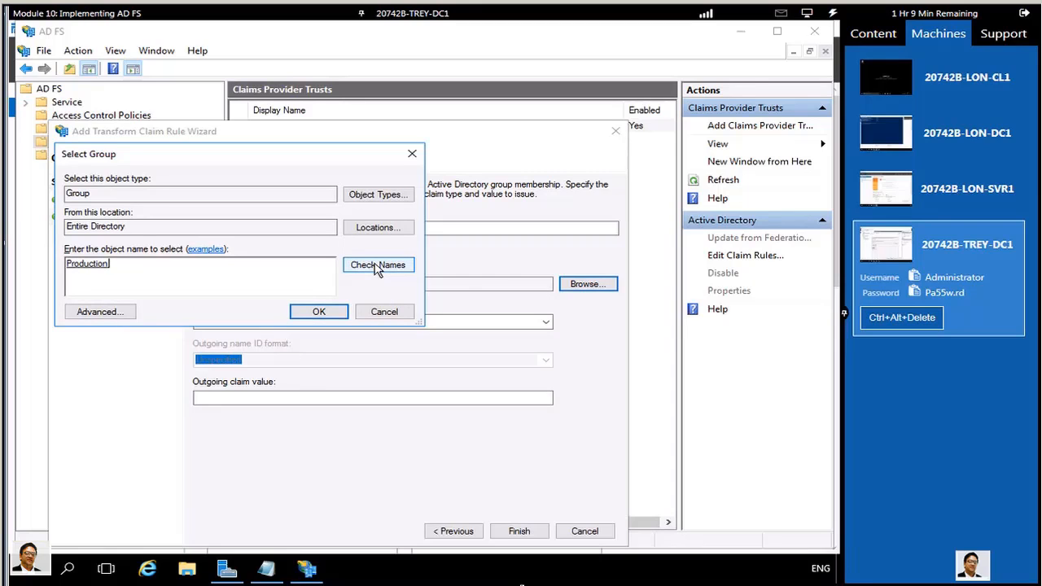
left_click(317, 316)
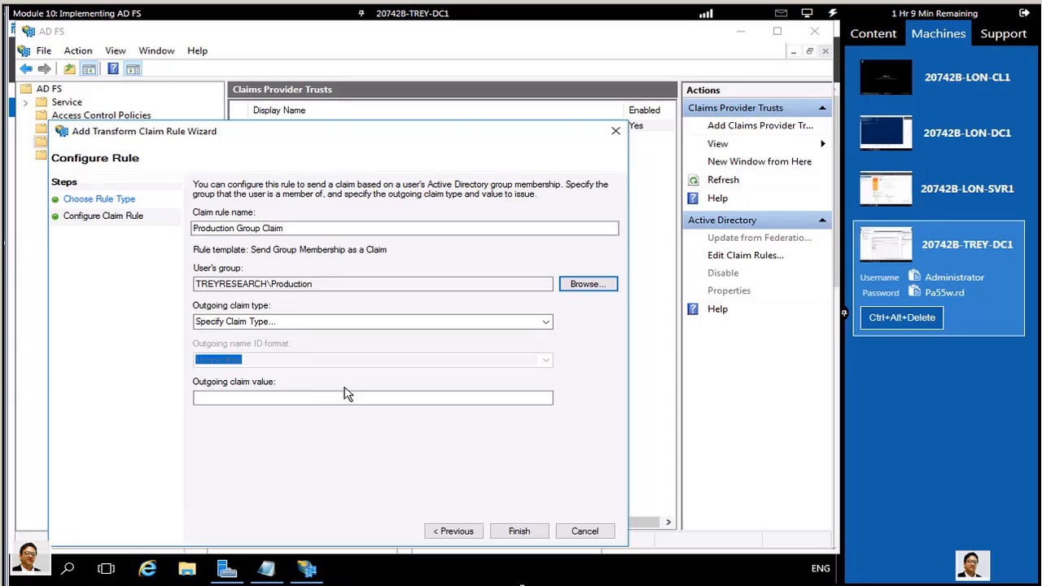
Step: Set the outgoing claim type to Group with value 'TreyResearch-Production' and finish the rule
left_click(545, 324)
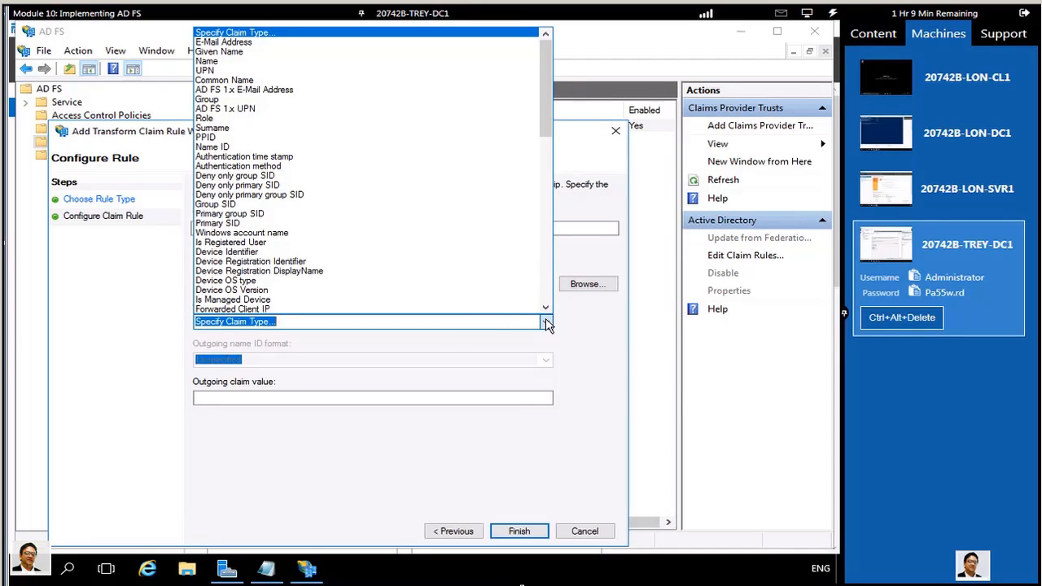
left_click(214, 99)
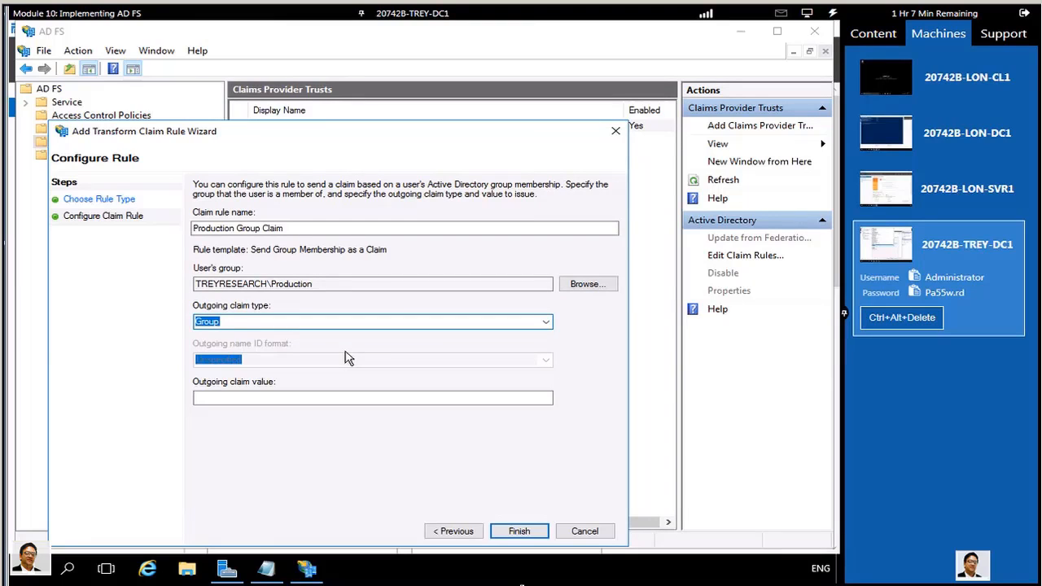
left_click(291, 399)
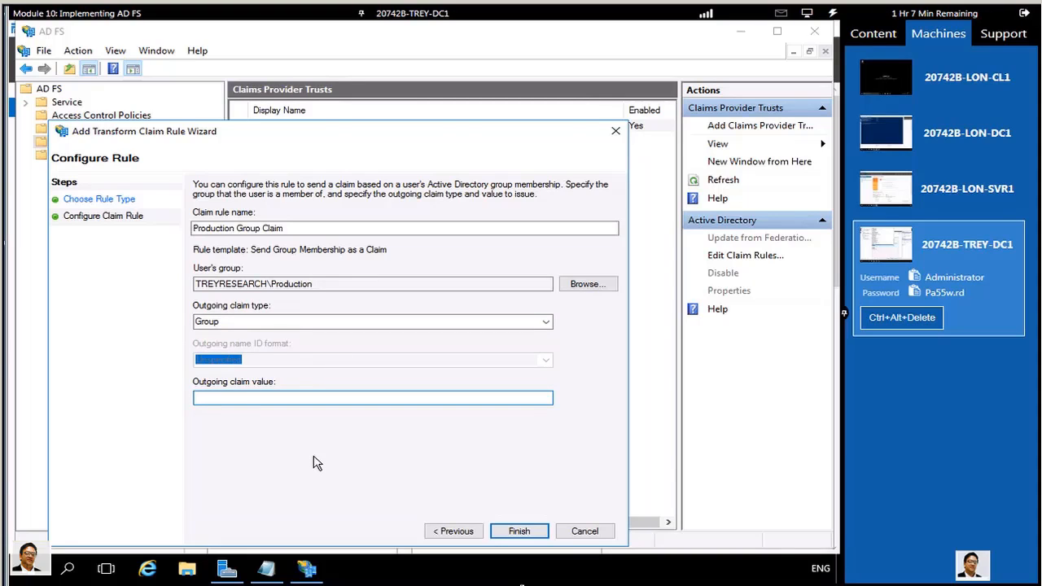
type("TreyResearch-Production")
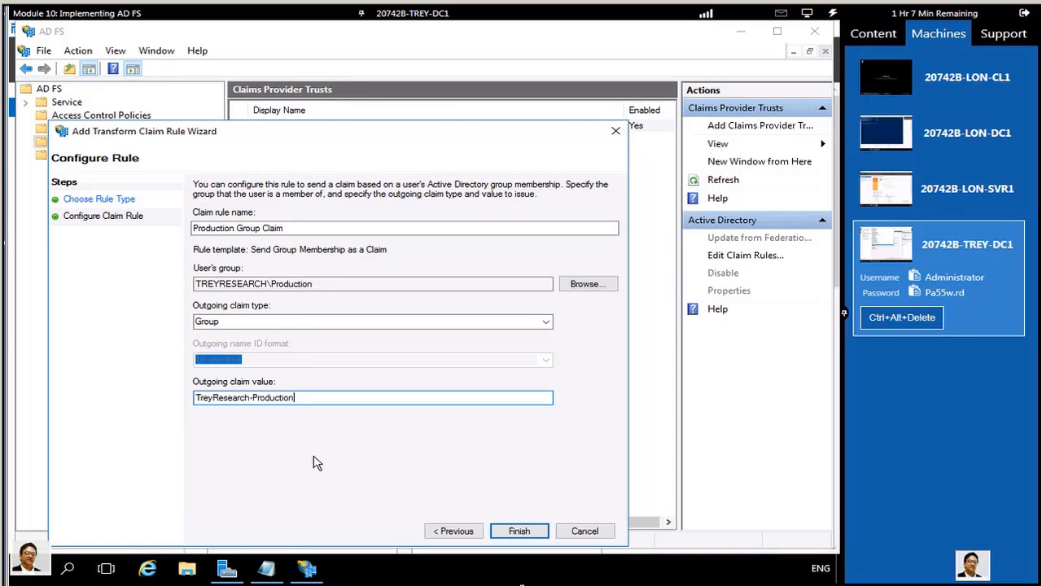
left_click(526, 534)
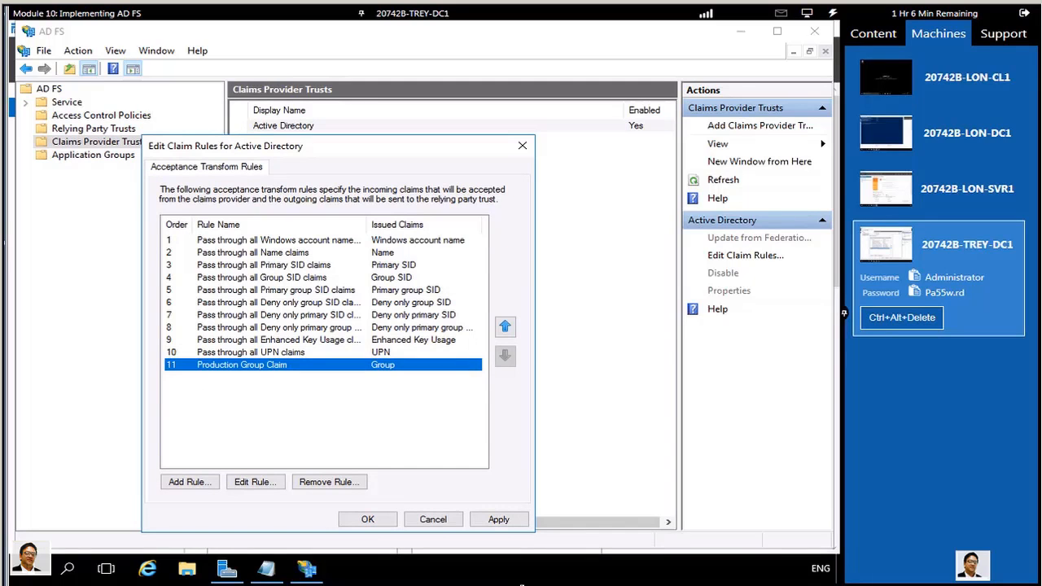
Step: Save the Active Directory claim rules, close AD FS Management, and reload the A. Datum test app in Internet Explorer
left_click(364, 519)
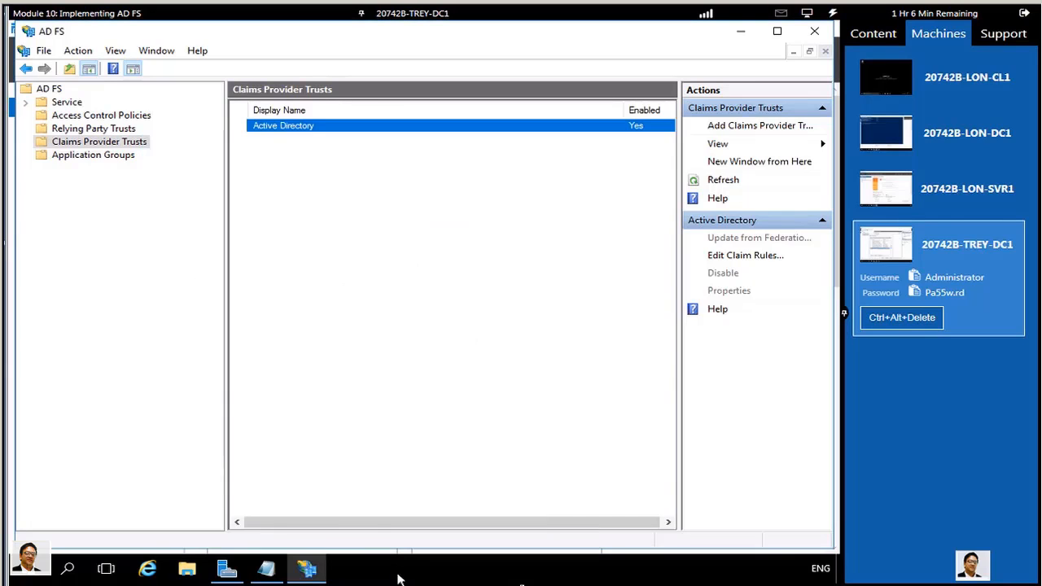
left_click(816, 31)
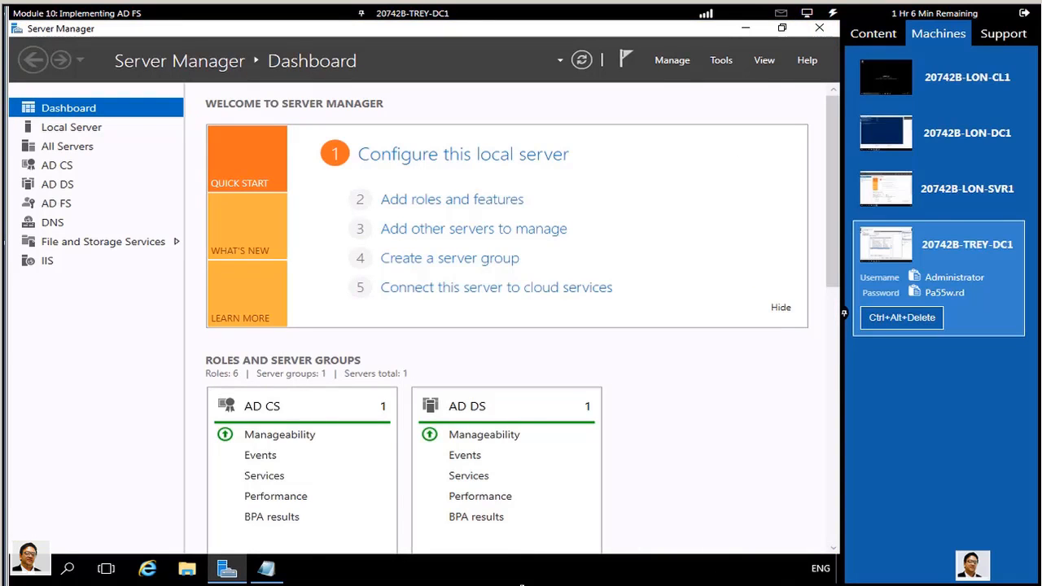
left_click(148, 568)
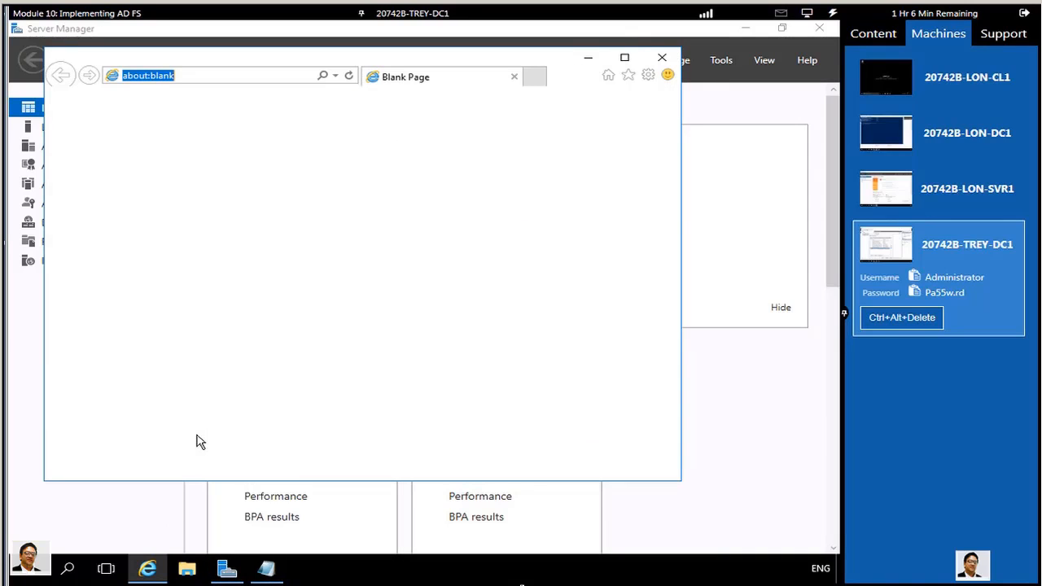
left_click(335, 76)
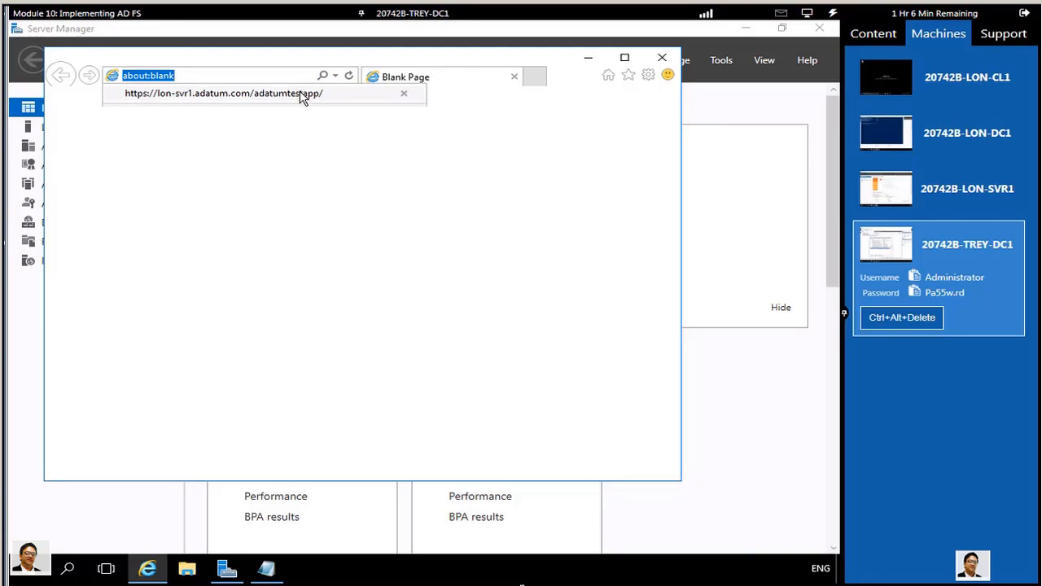
left_click(303, 95)
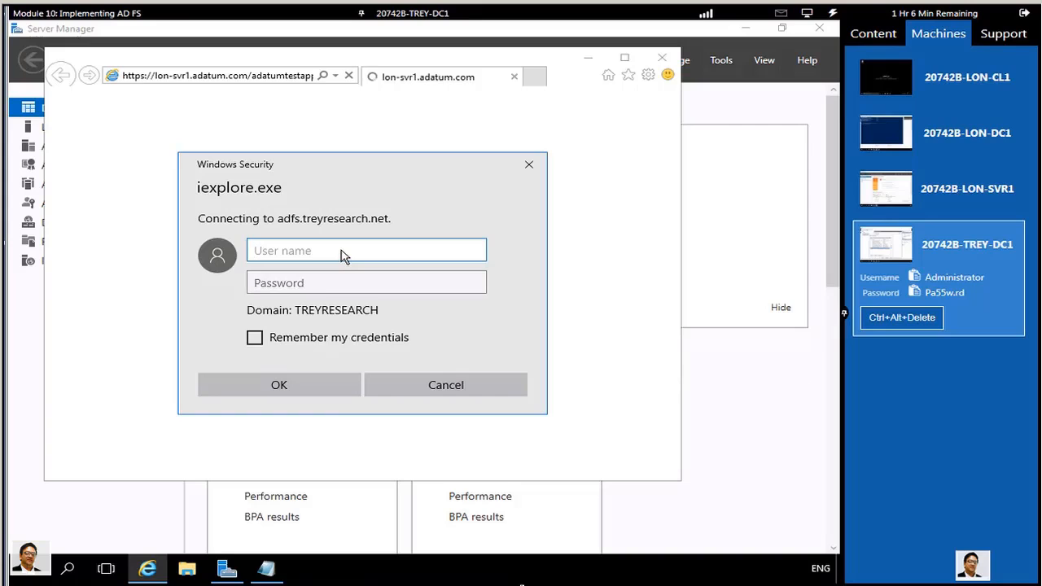
Step: Sign in with the TreyResearch user's account name and the password pasted from the lab menu
type("TreyResearch")
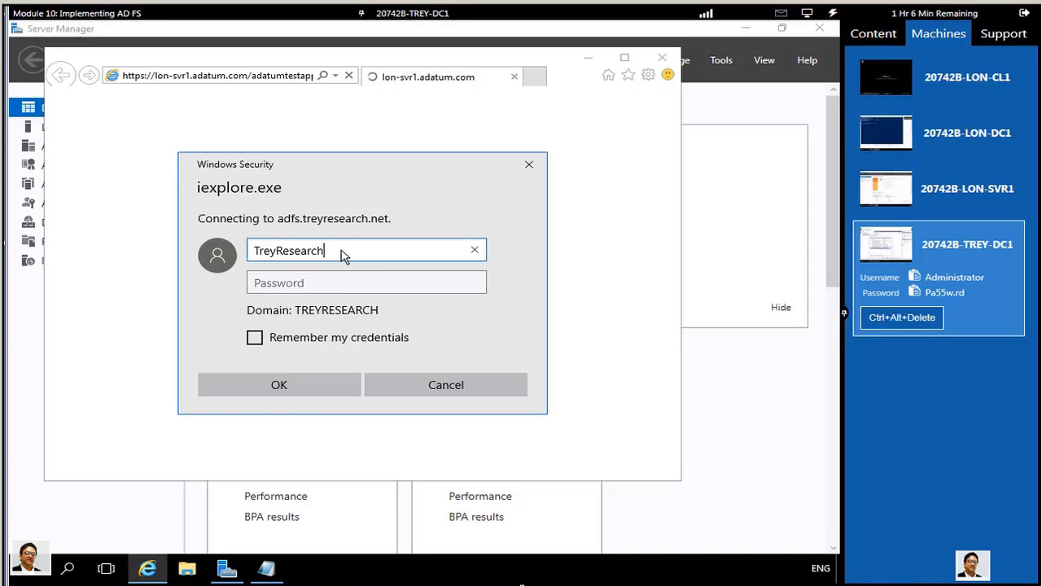
type("\\")
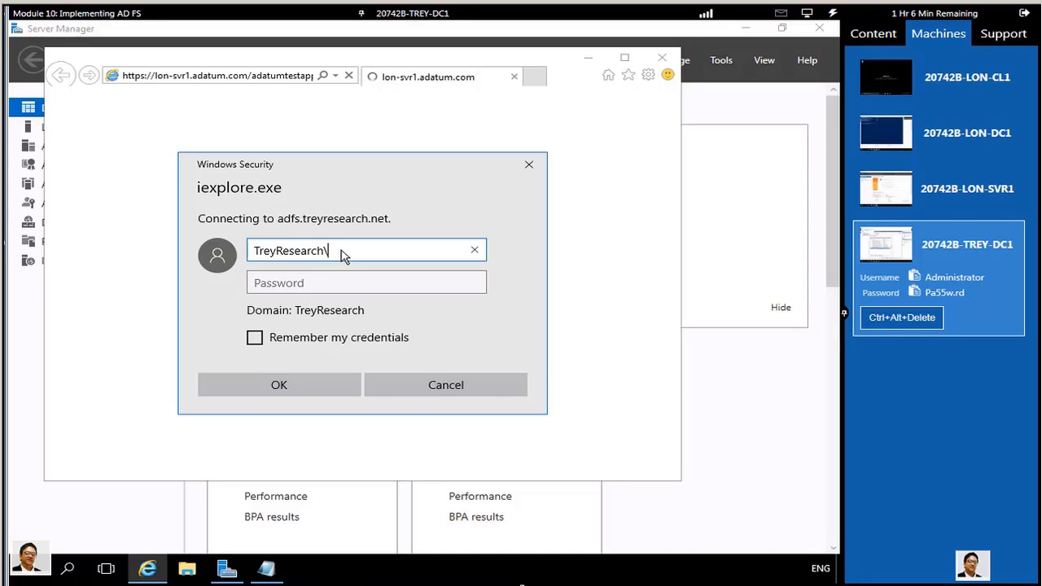
type("Ben")
left_click(352, 279)
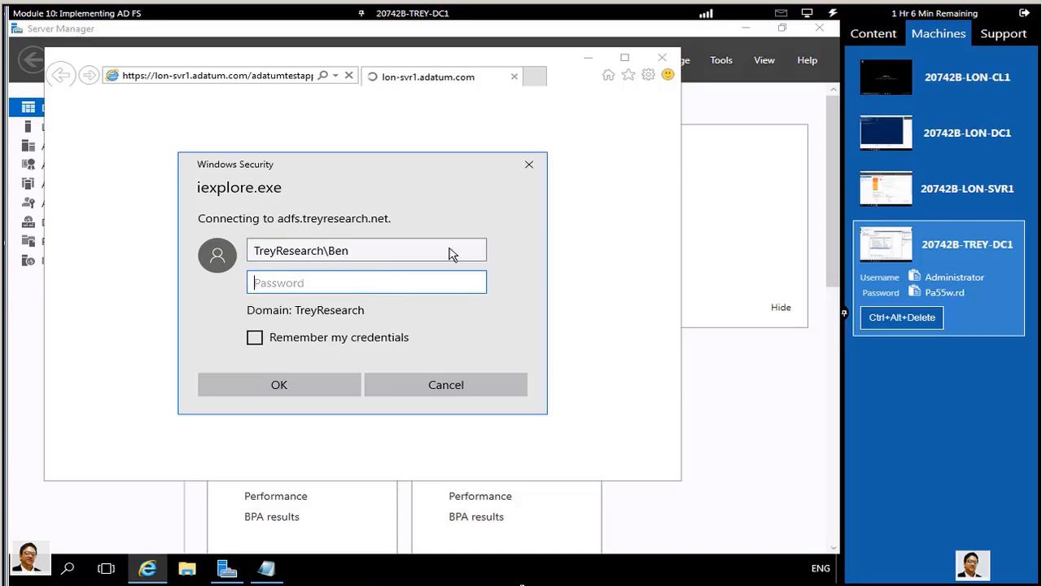
left_click(832, 14)
mouse_move(843, 73)
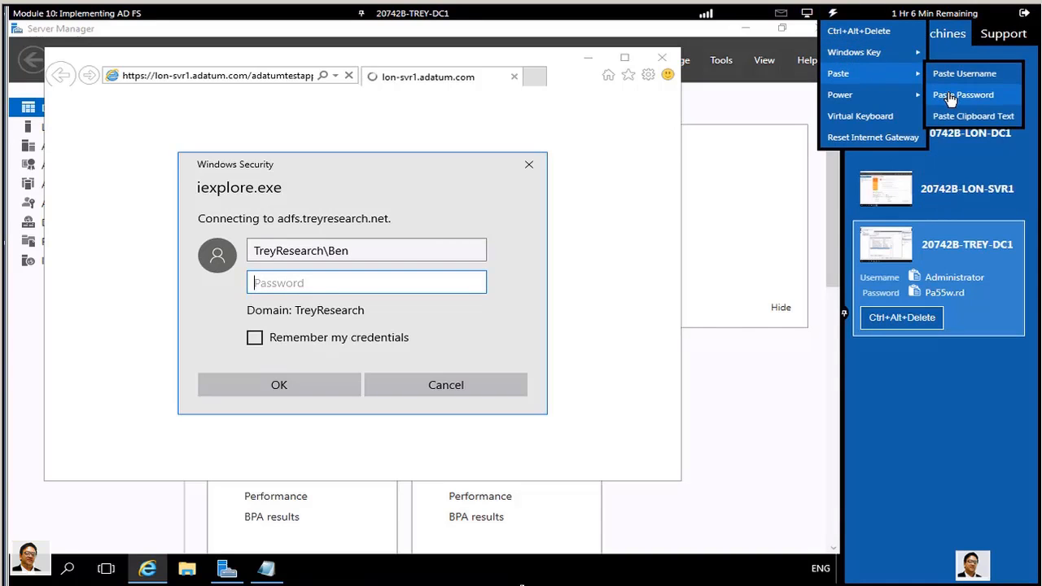
left_click(950, 94)
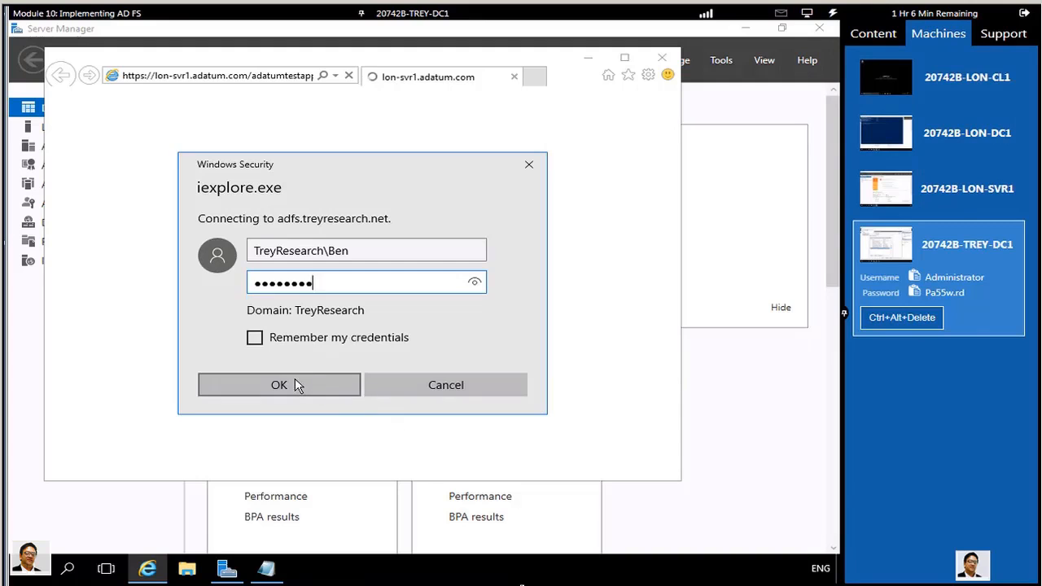
left_click(294, 385)
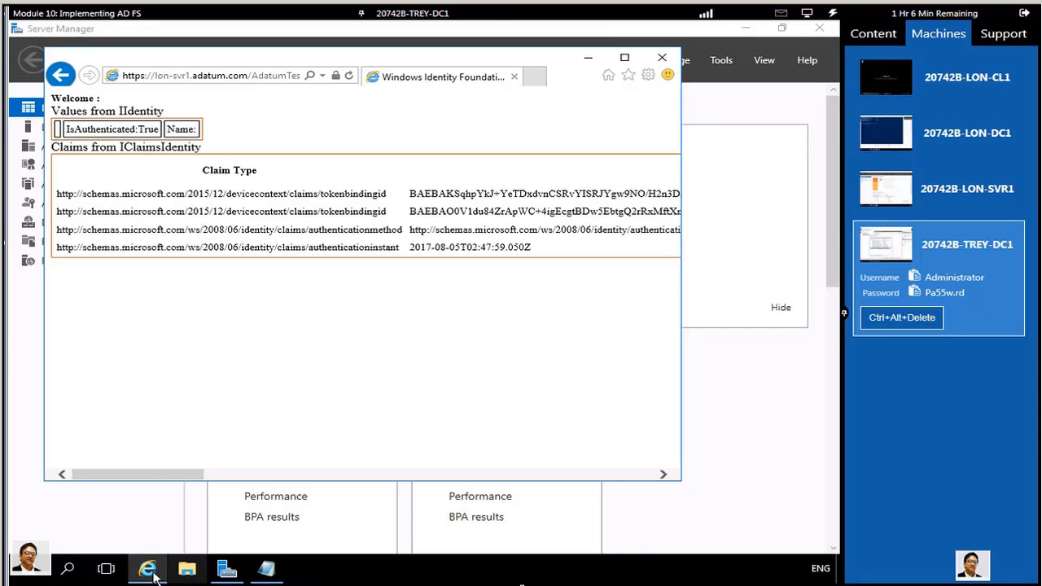
Step: Launch Active Directory Users and Computers by running dsa.msc
right_click(32, 570)
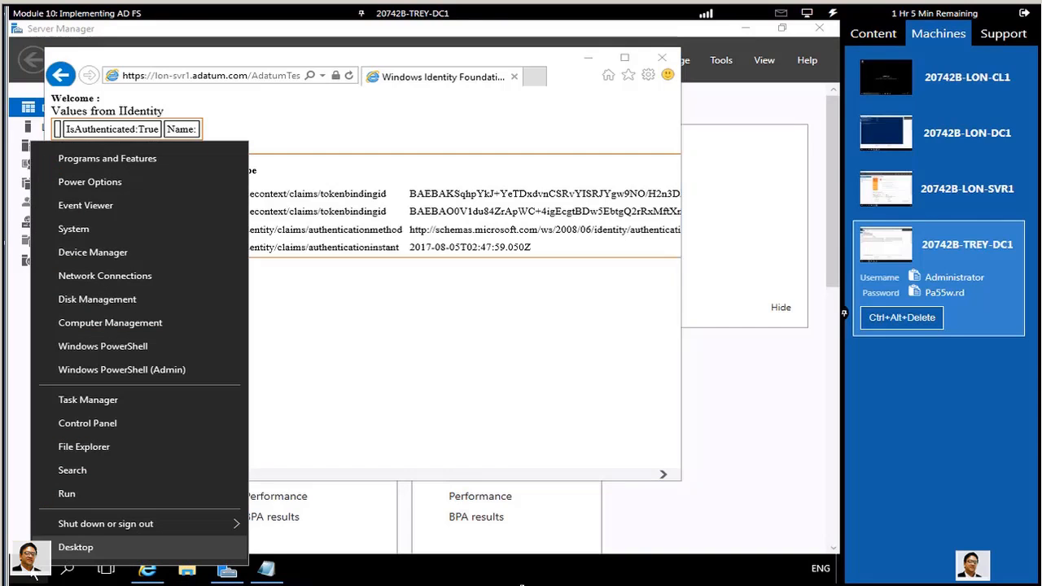
left_click(71, 496)
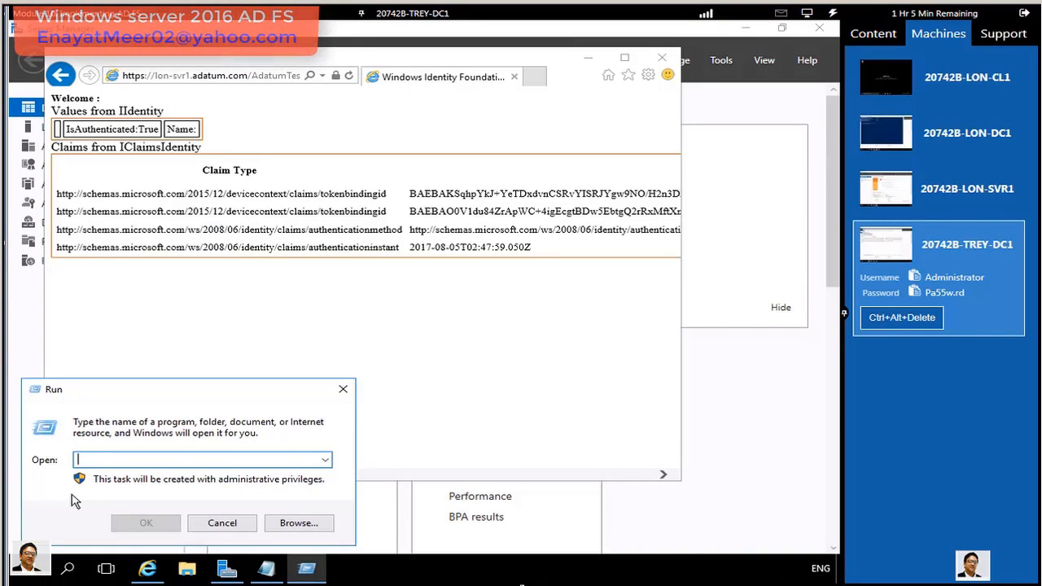
type("dsa.msc")
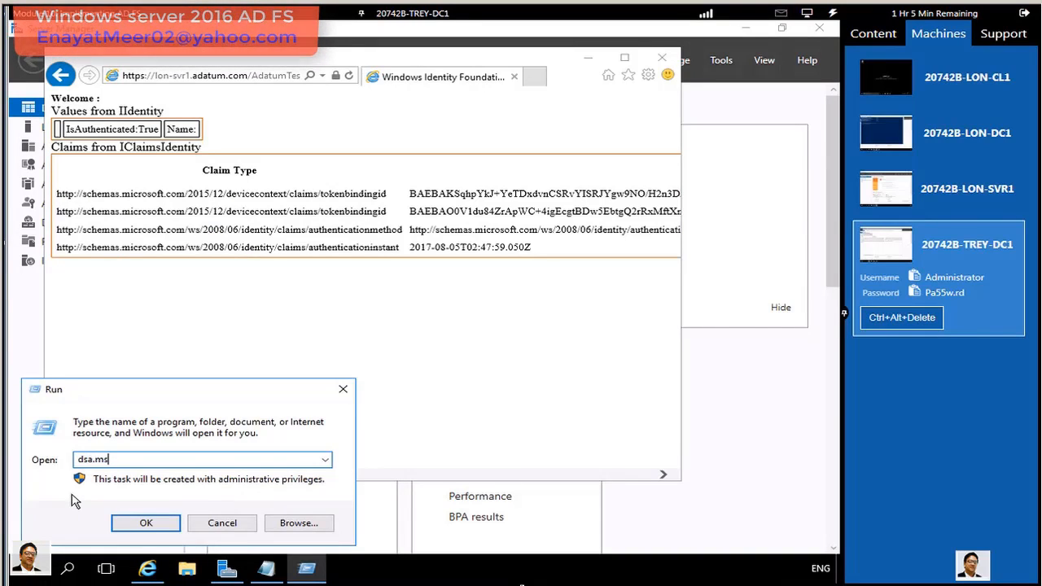
key("Return")
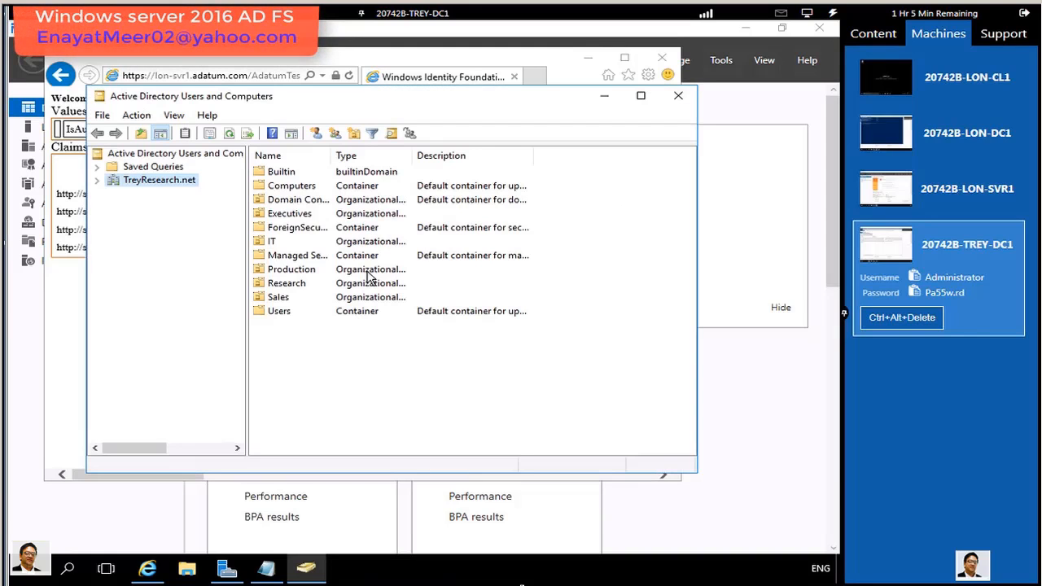
Step: Find the TreyResearch user in TreyResearch.net and confirm Production membership on the Member Of tab
right_click(179, 186)
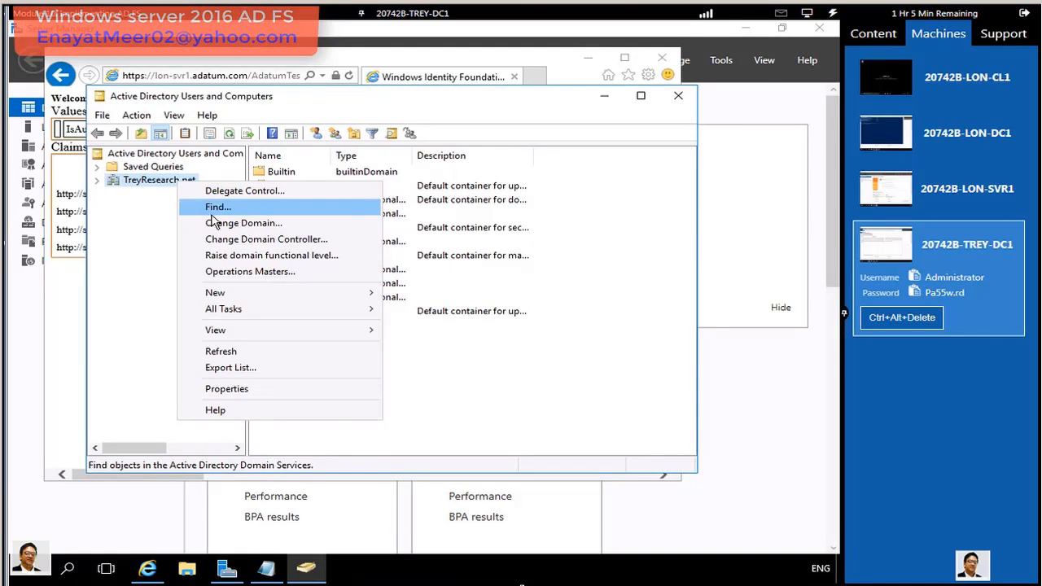
left_click(214, 208)
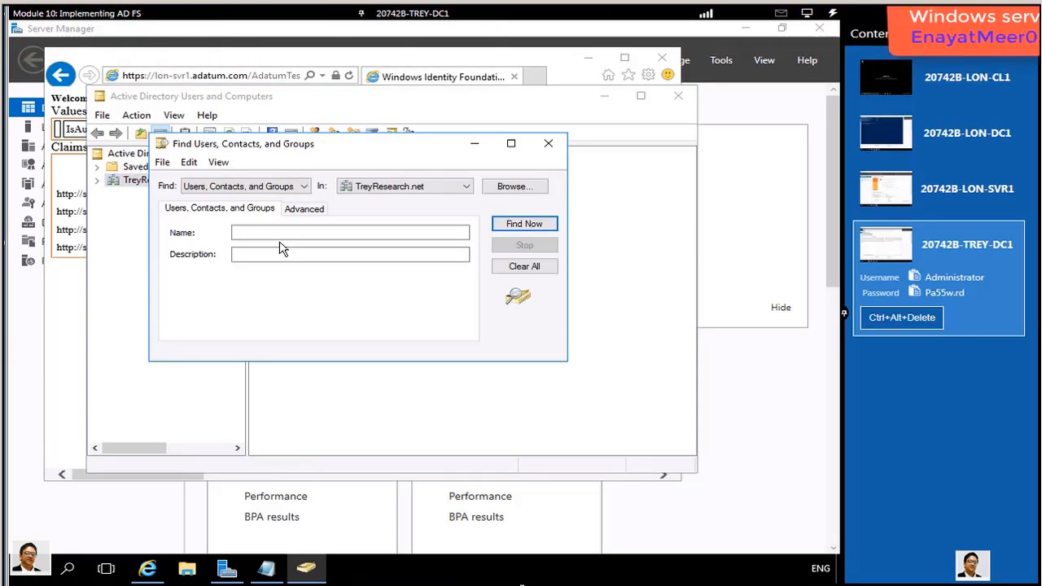
left_click(280, 236)
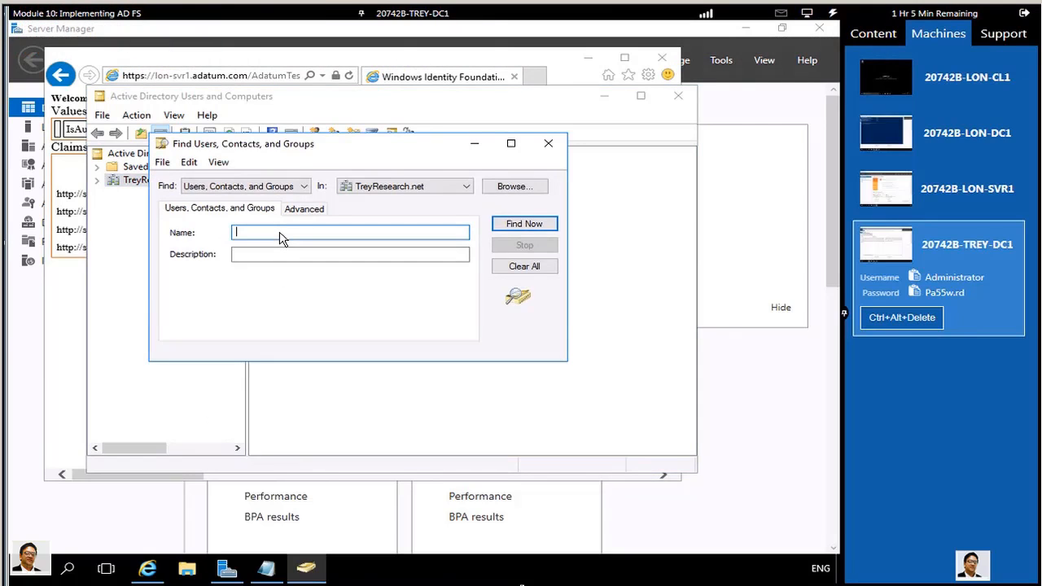
type("Ben")
left_click(529, 229)
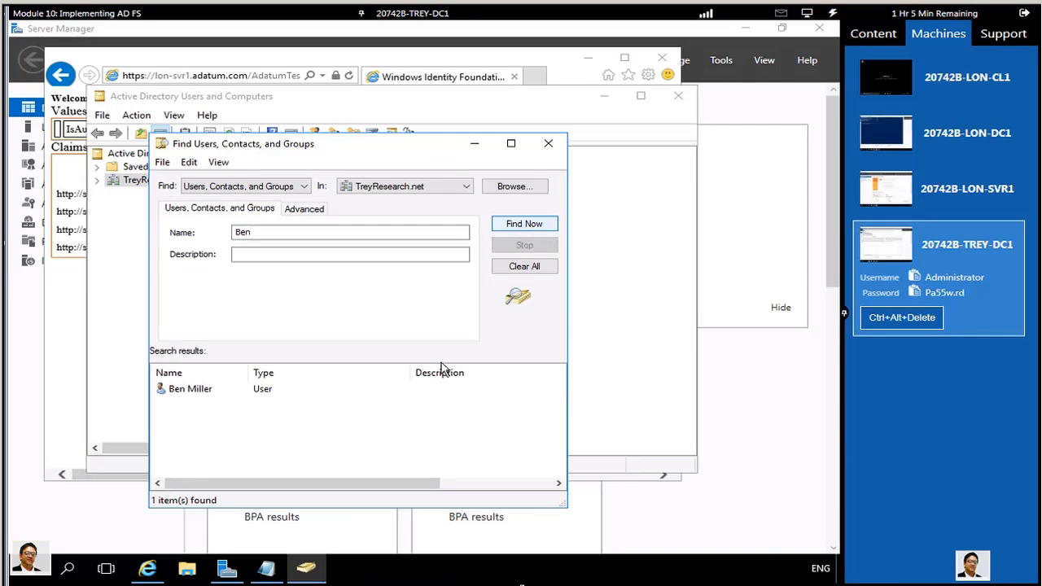
left_click(183, 391)
double_click(182, 390)
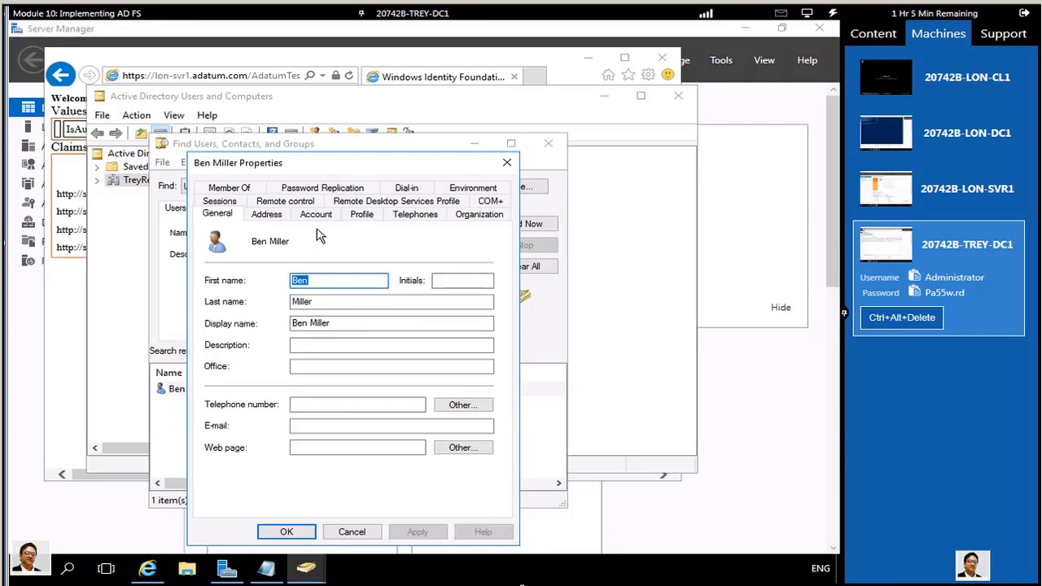
left_click(252, 194)
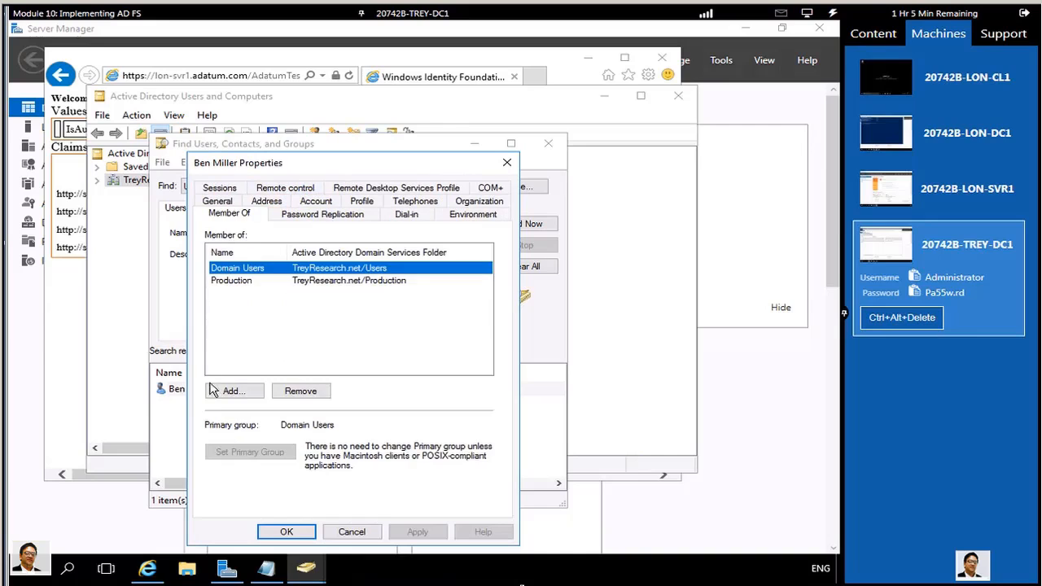
left_click(236, 280)
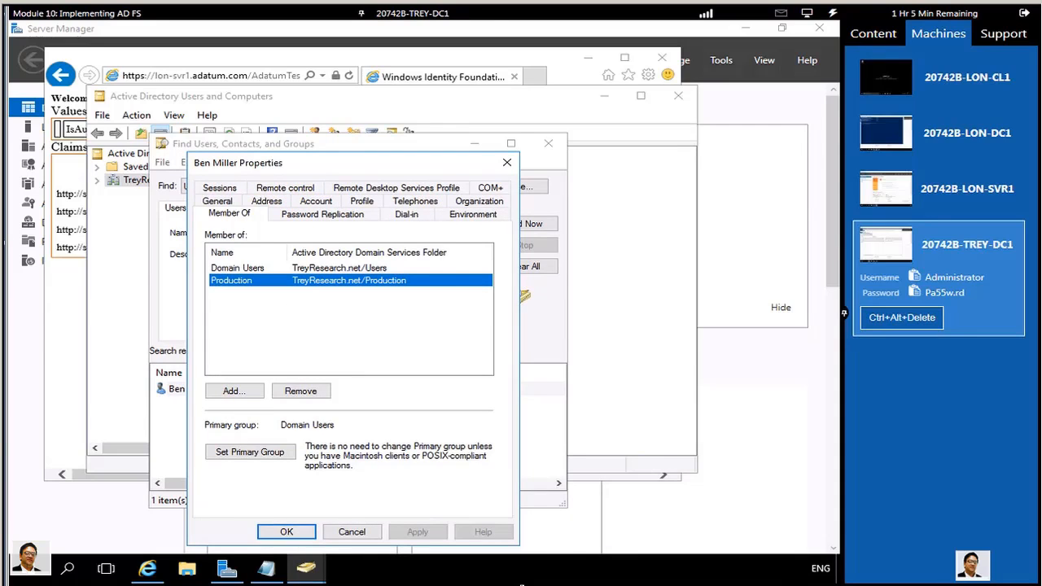
left_click(266, 568)
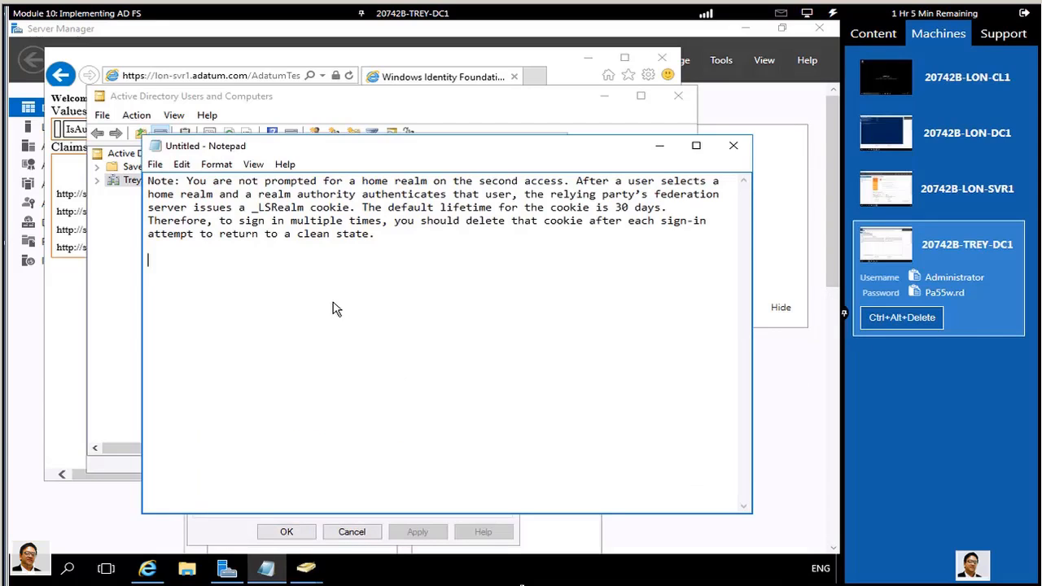
Step: Add 'all steps completed successfully:' below the note, with the author's name on the next line
type("all steps completed ")
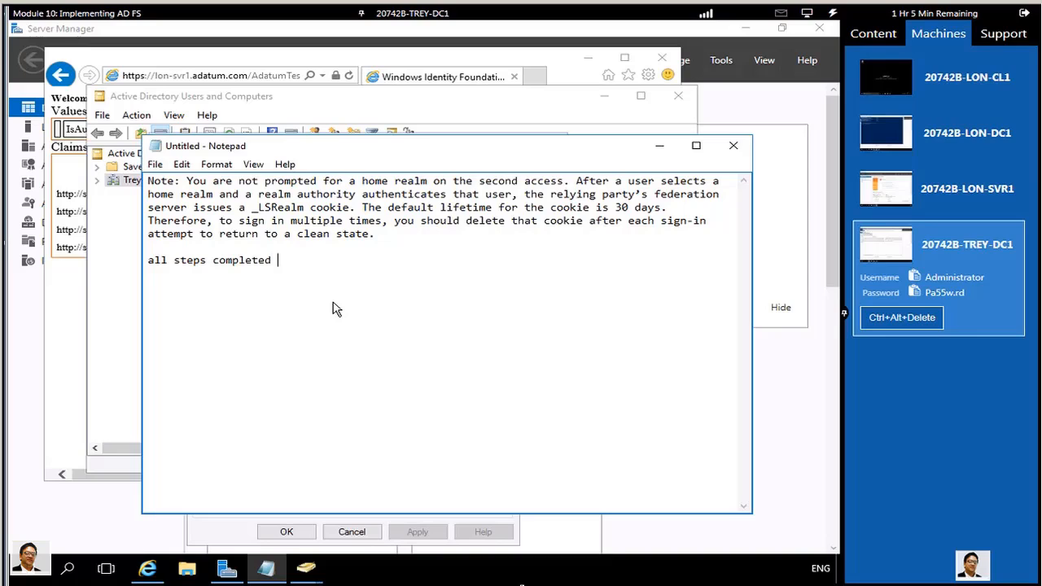
type("successfully:")
key("Return")
key("Return")
type("Enayat Meer")
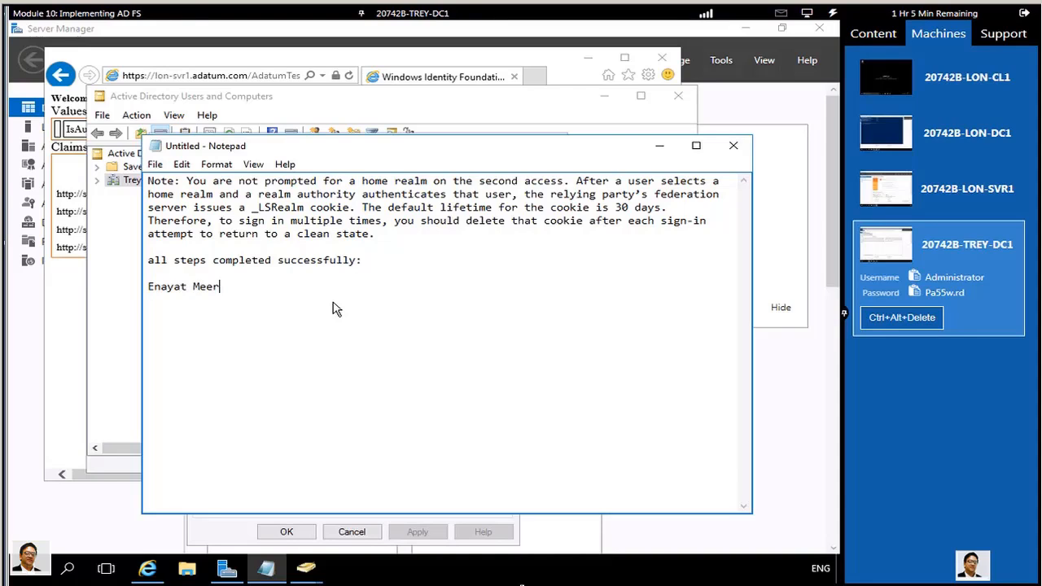